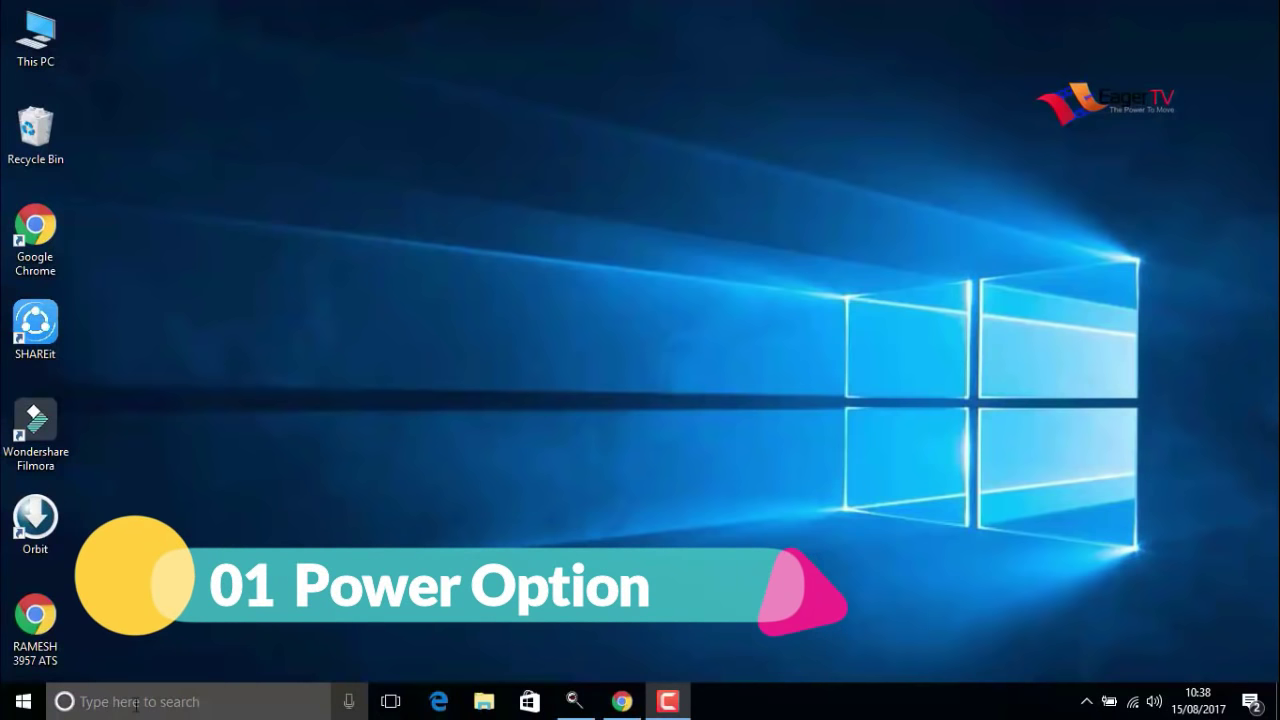
- Search the Start menu for 'power' and open the Power Options control panel
left_click(20, 704)
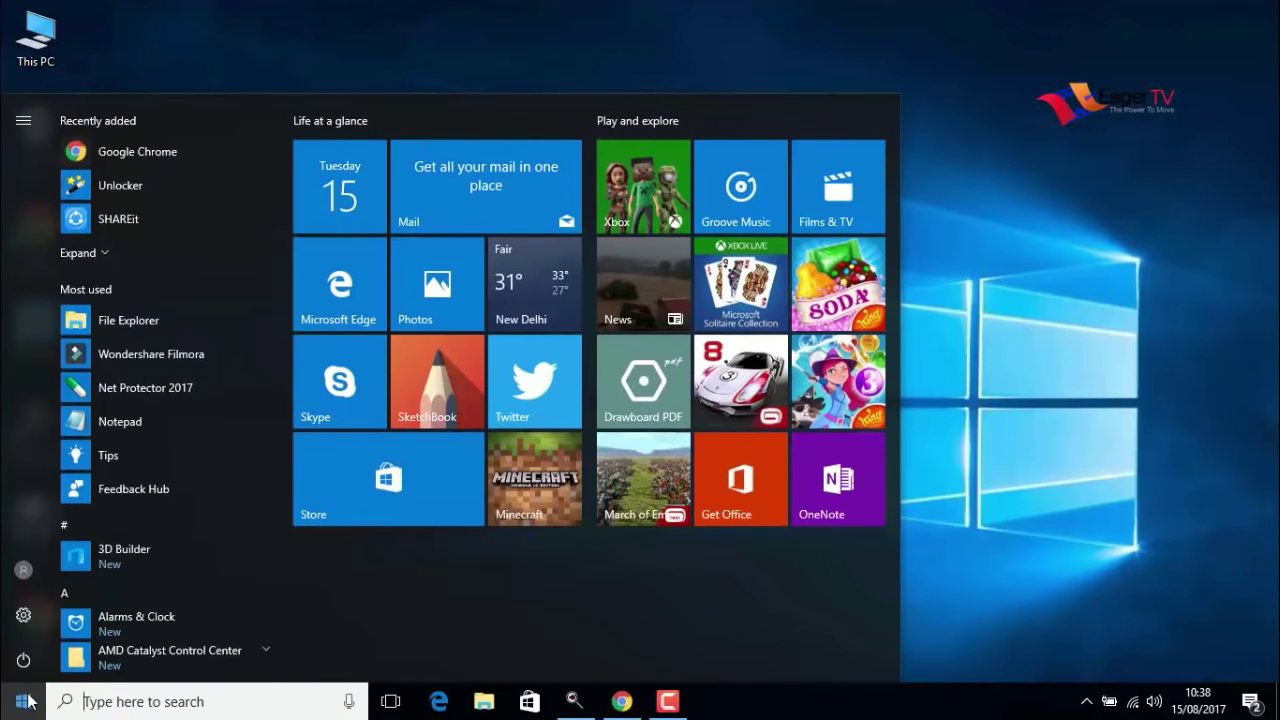
type("pow")
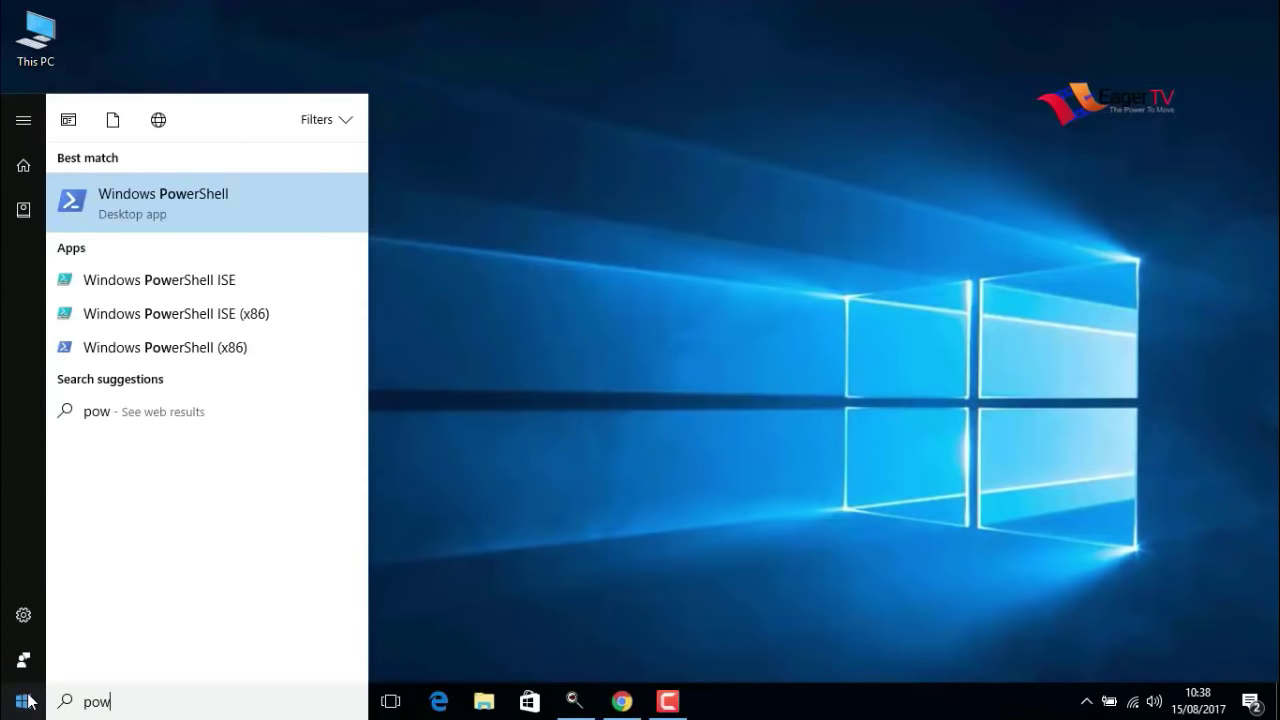
type("er")
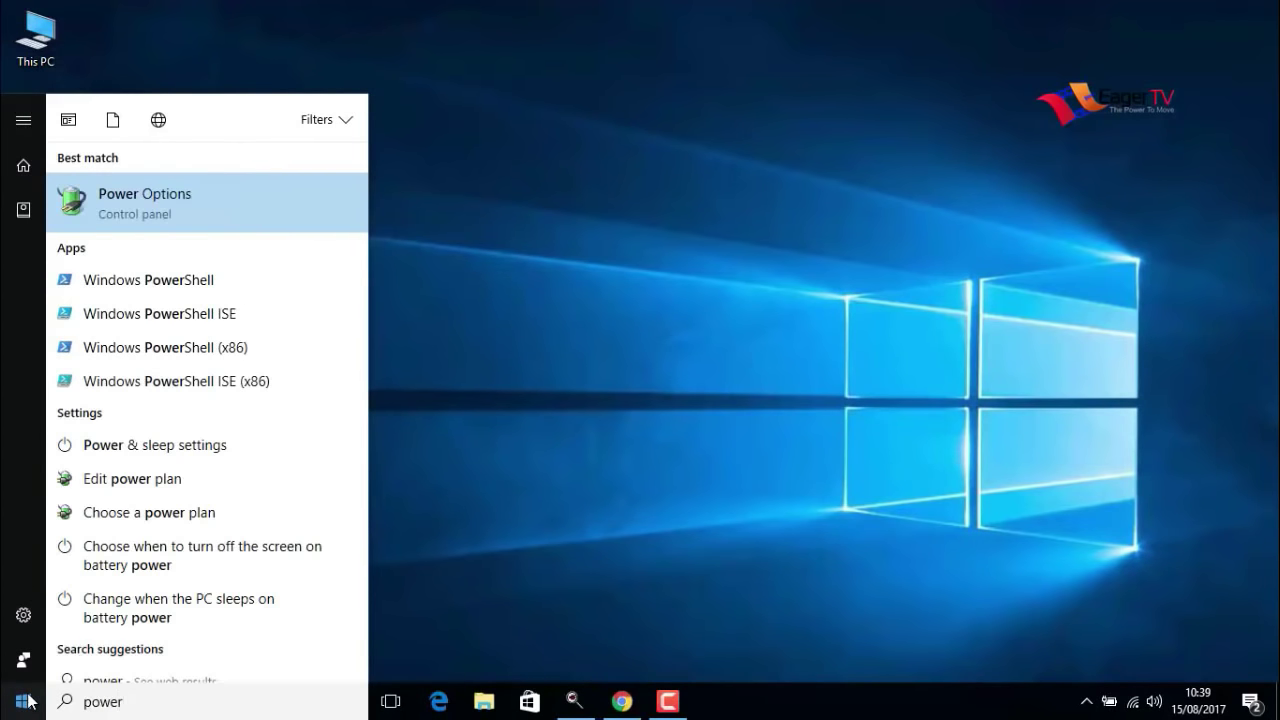
left_click(143, 210)
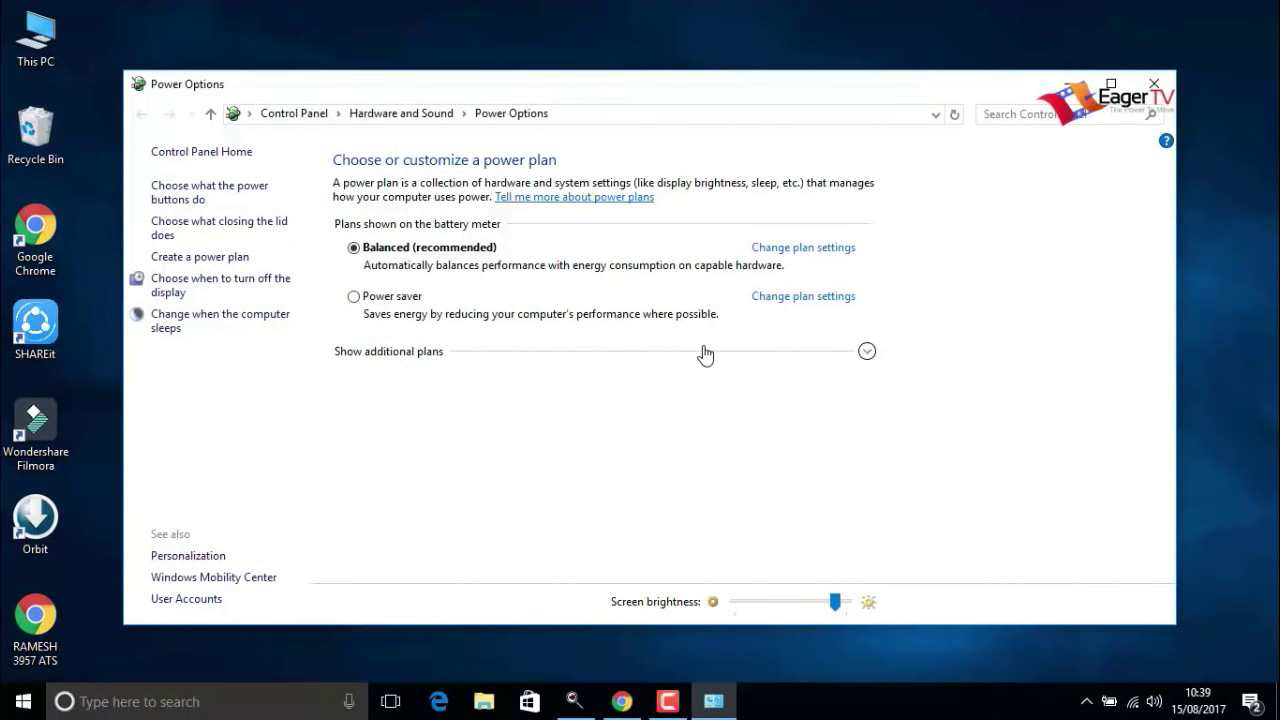
- Show the additional plans, select High performance, and close Power Options
left_click(857, 356)
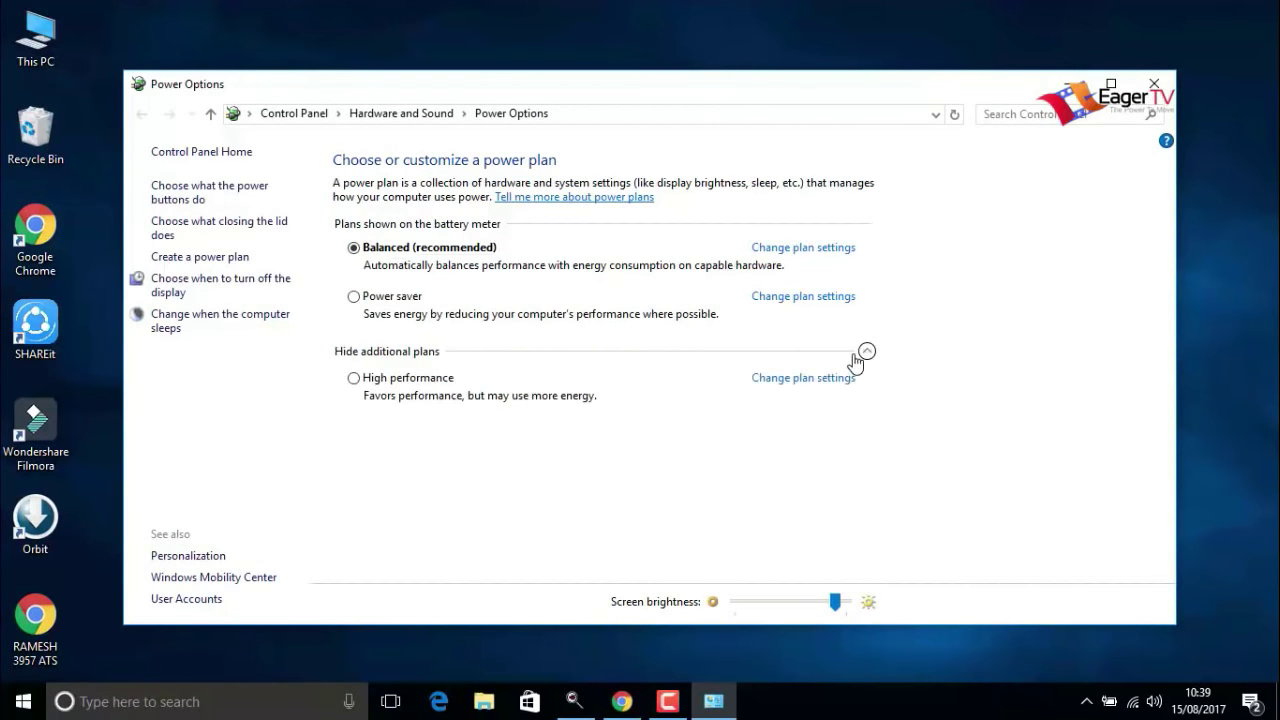
left_click(351, 380)
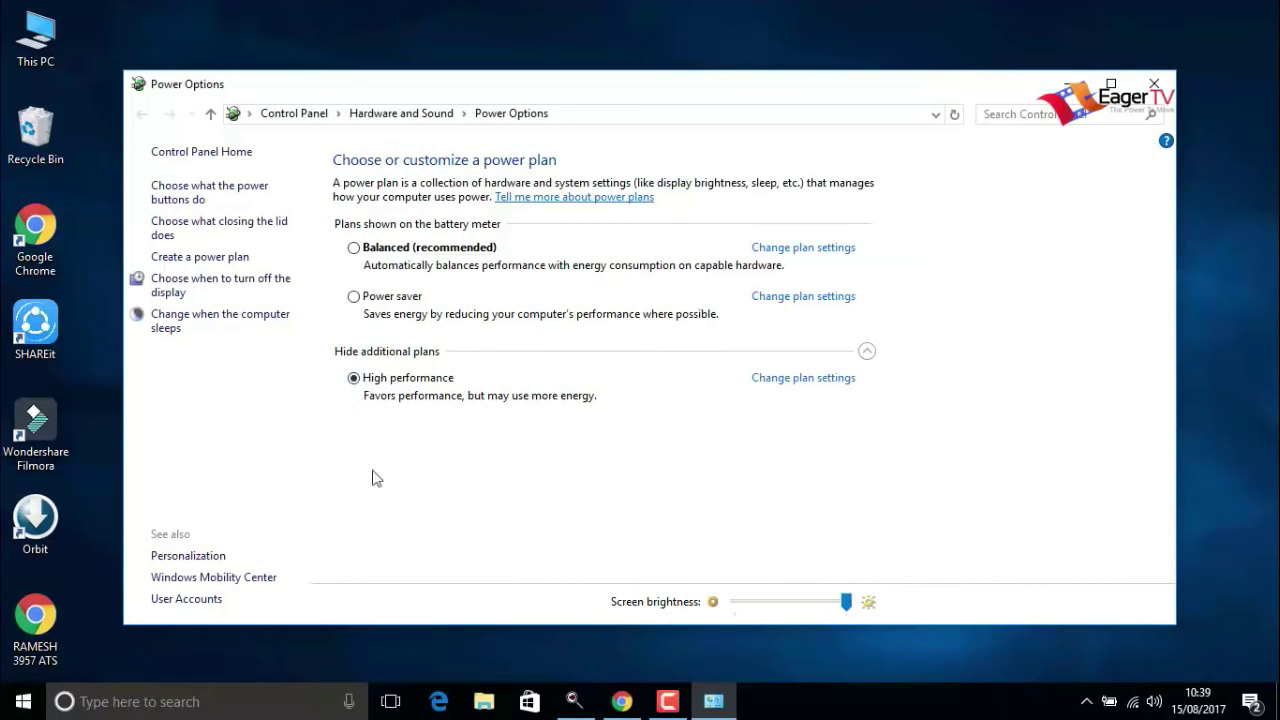
left_click(1153, 84)
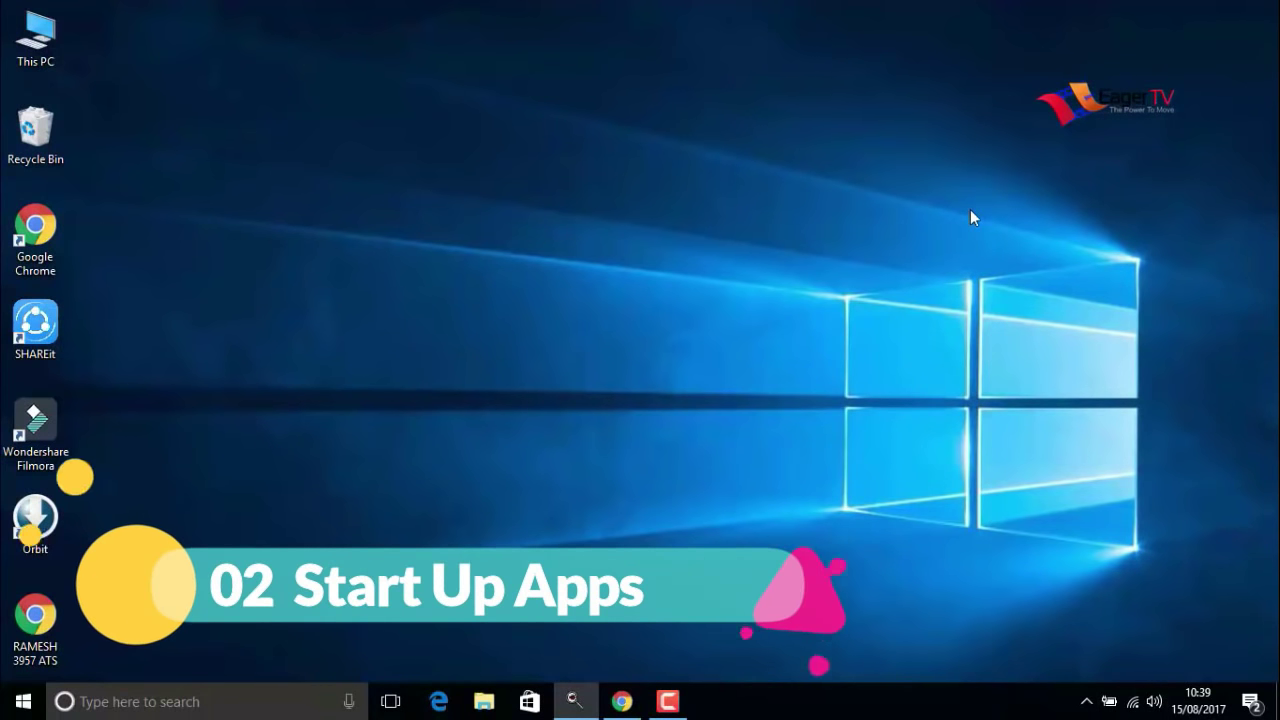
- Launch Task Manager from the taskbar's right-click menu
right_click(892, 711)
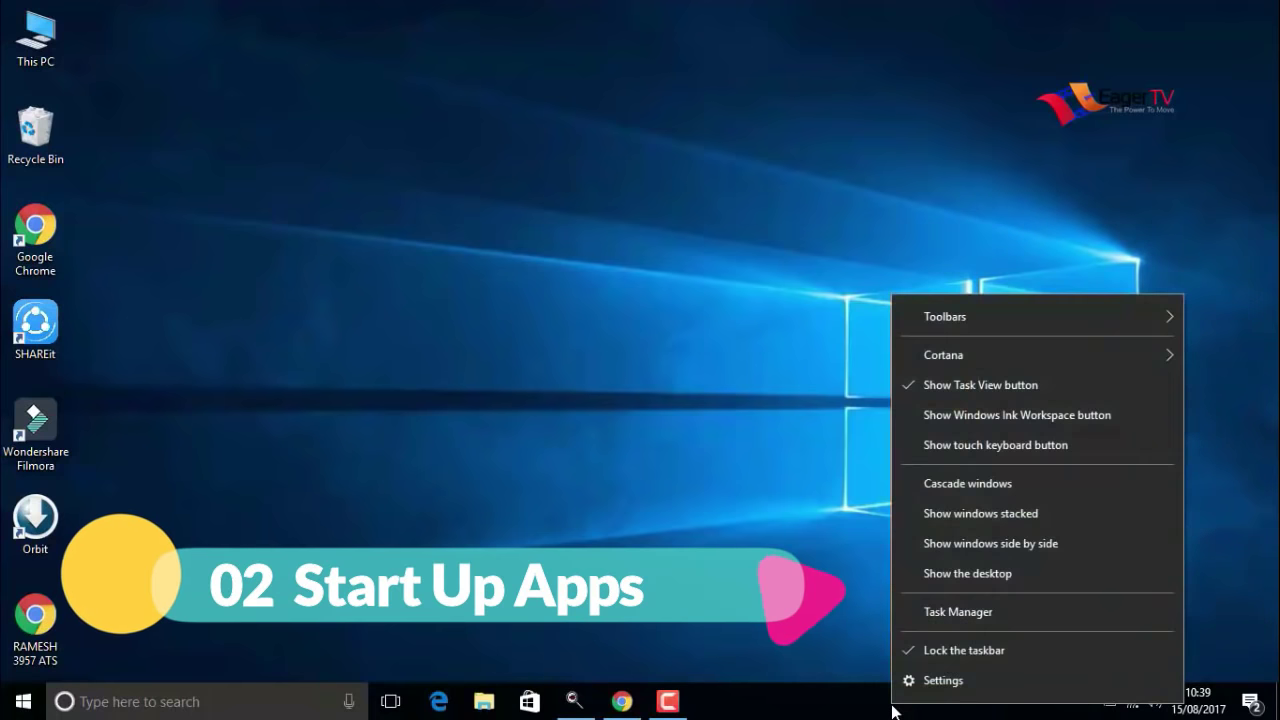
left_click(926, 618)
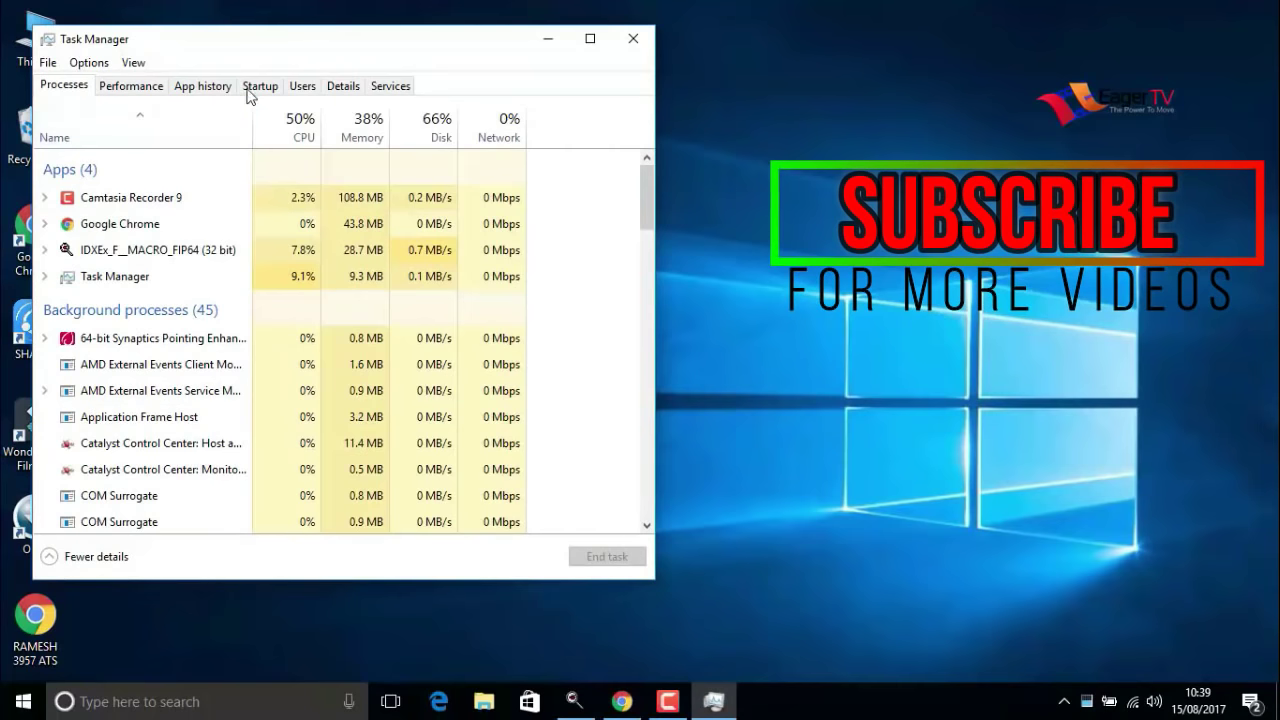
- Disable Orbit Downloader in the Startup apps list
left_click(258, 87)
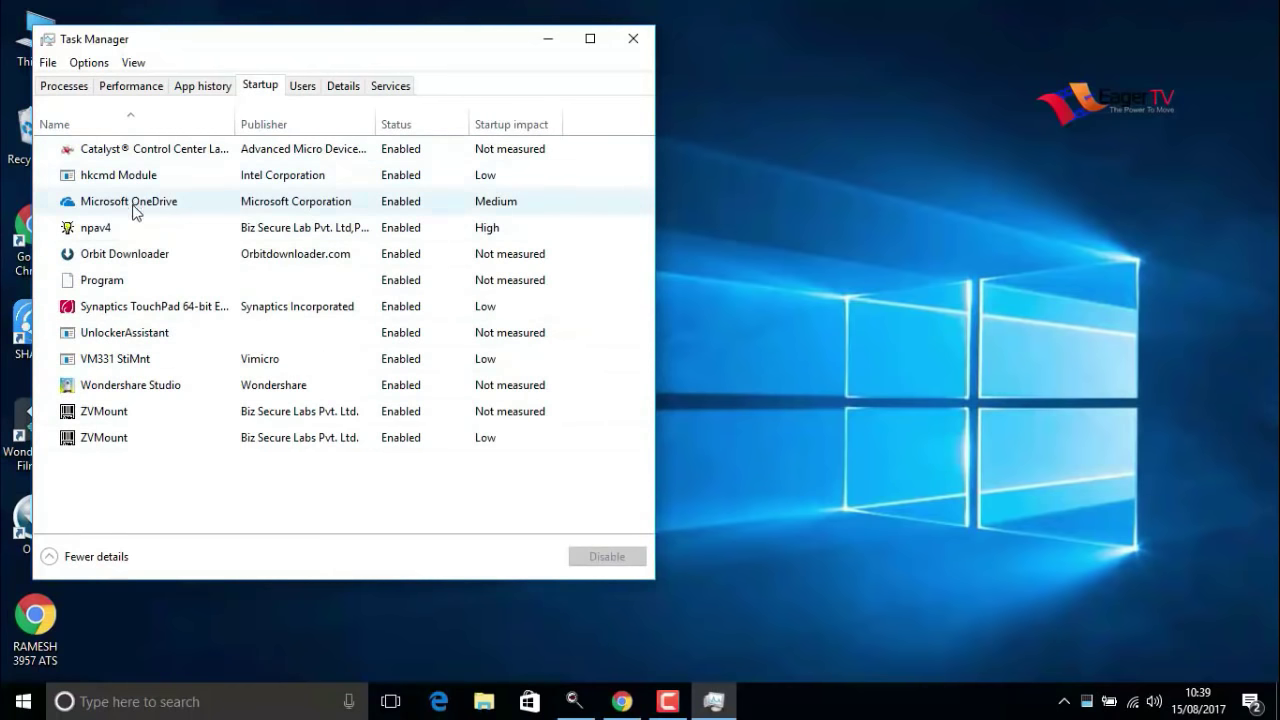
left_click(141, 262)
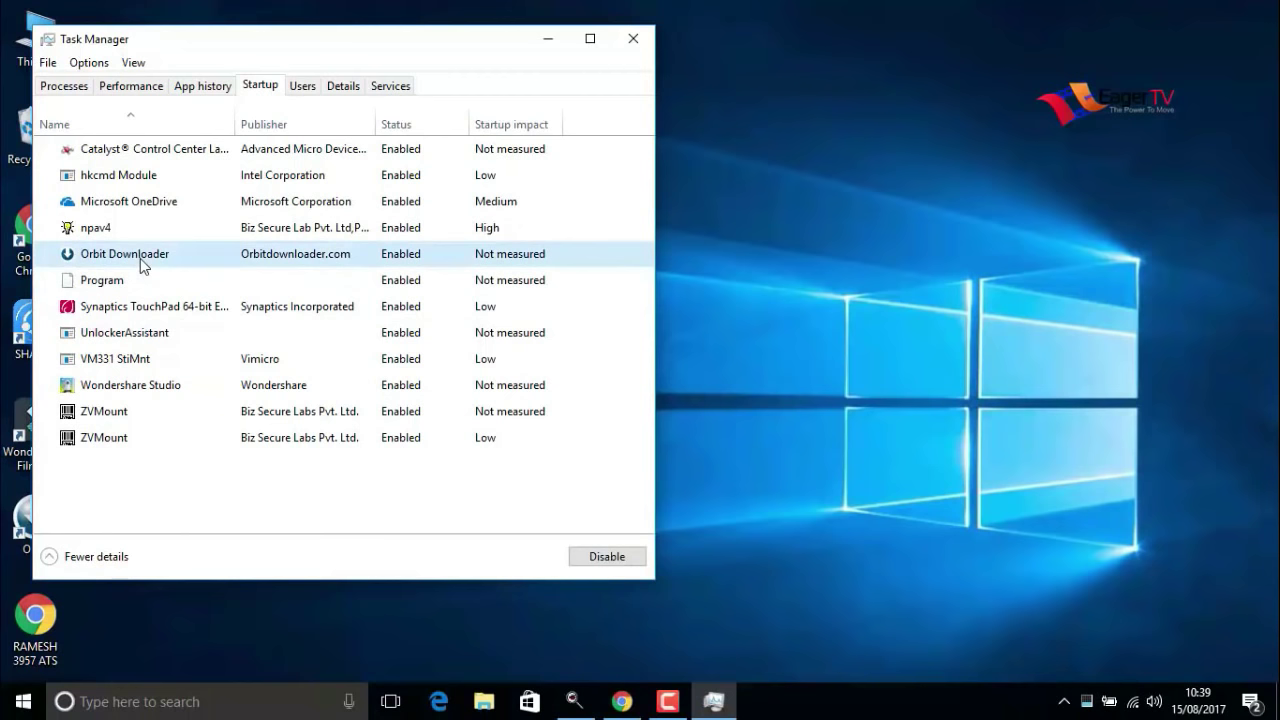
left_click(613, 560)
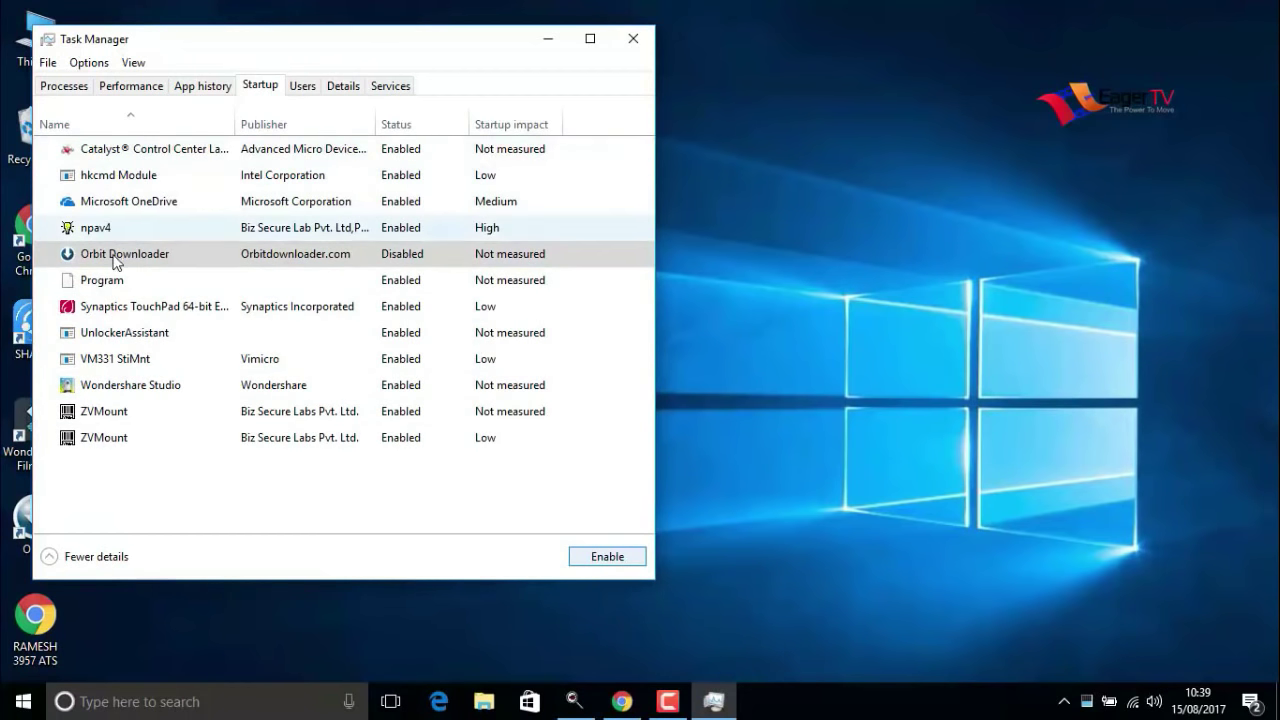
- Disable Wondershare Studio as a startup app, then close Task Manager
left_click(122, 440)
left_click(125, 418)
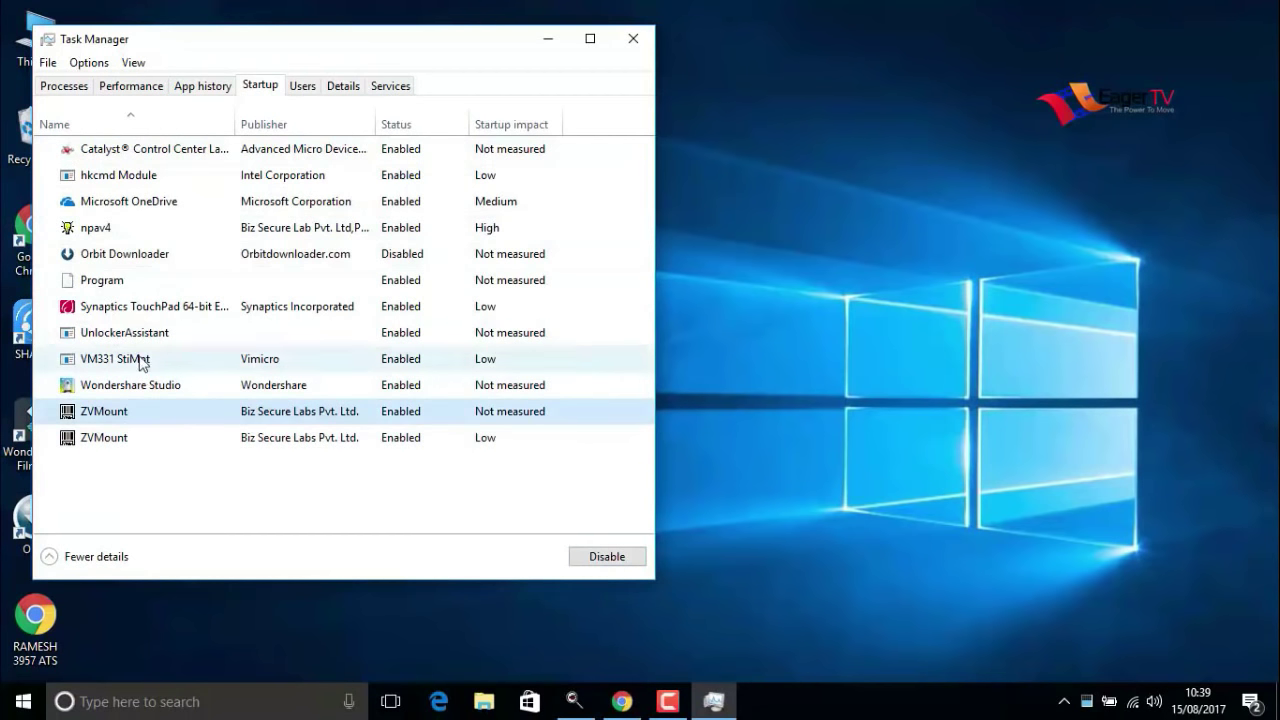
left_click(100, 202)
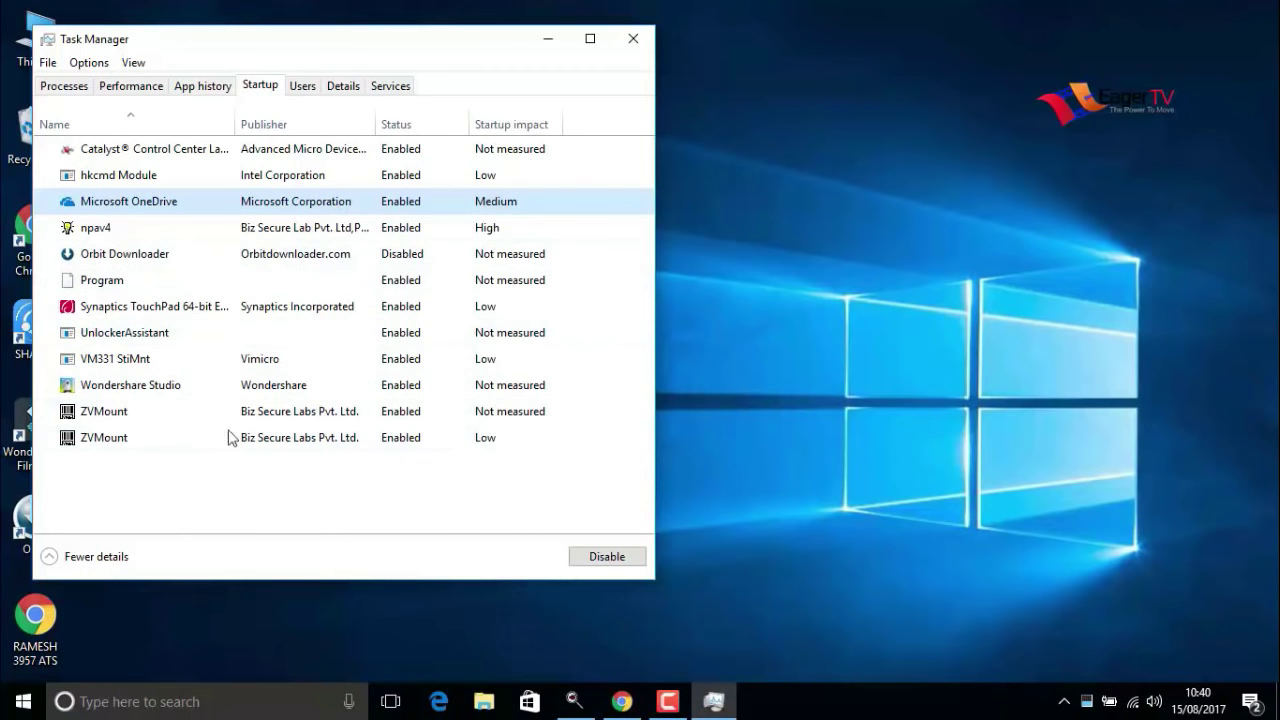
left_click(272, 395)
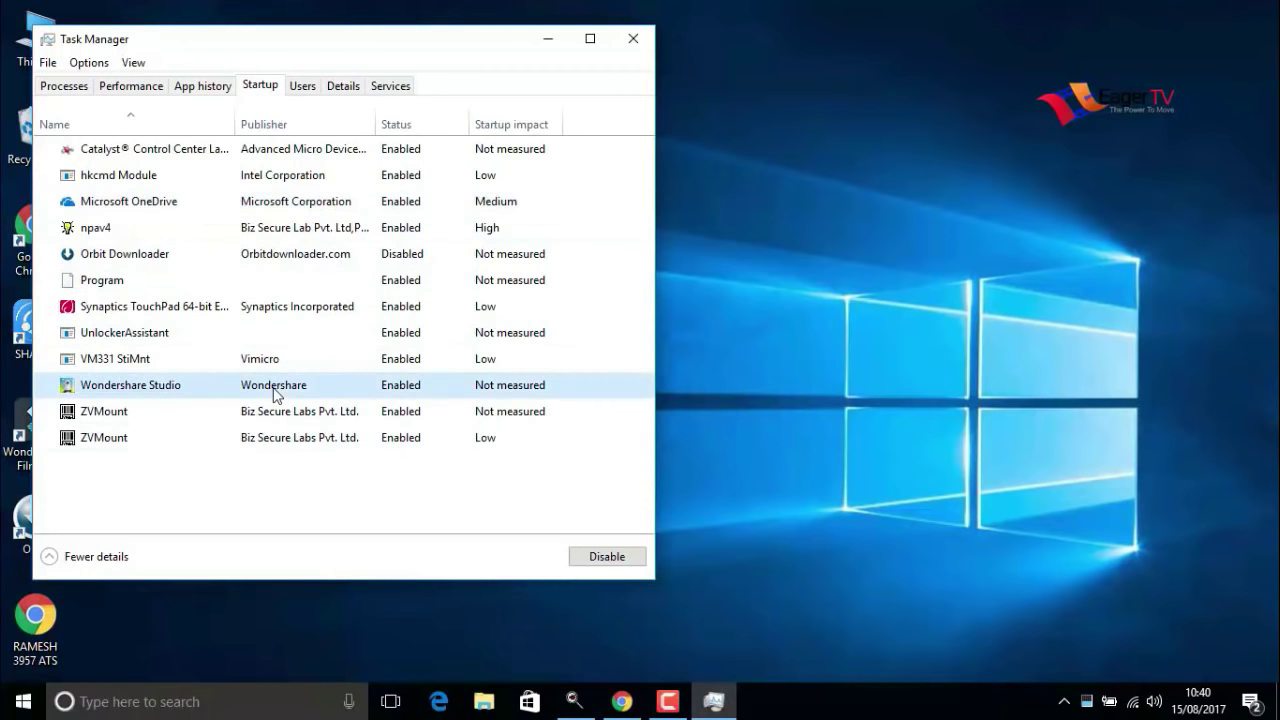
left_click(596, 556)
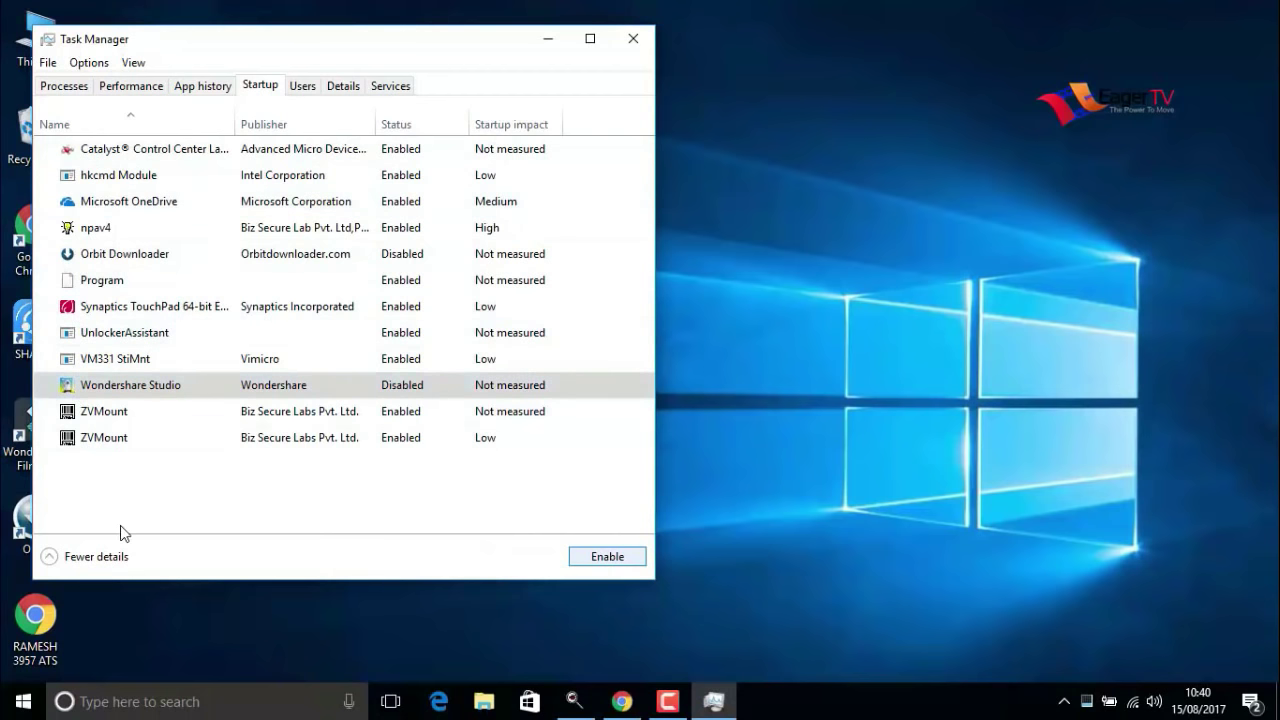
left_click(633, 38)
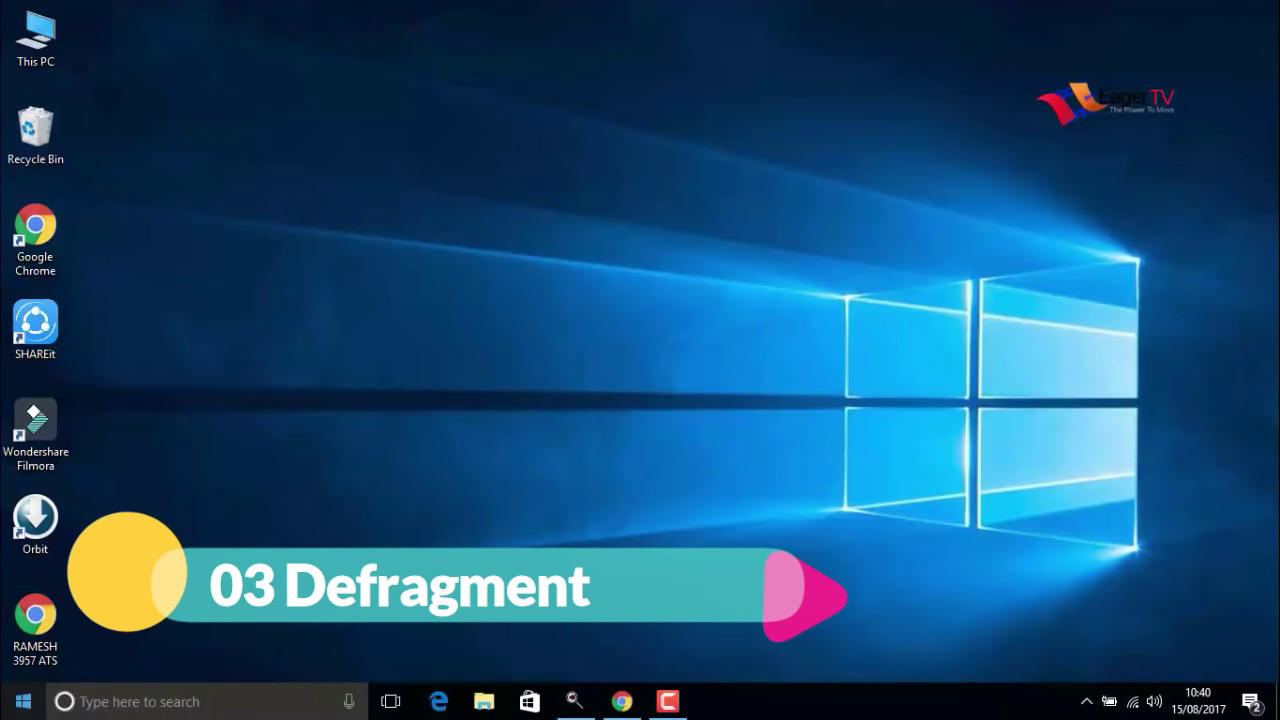
- Search the Start menu for 'defr' and open Defragment and Optimize Drives
key("super")
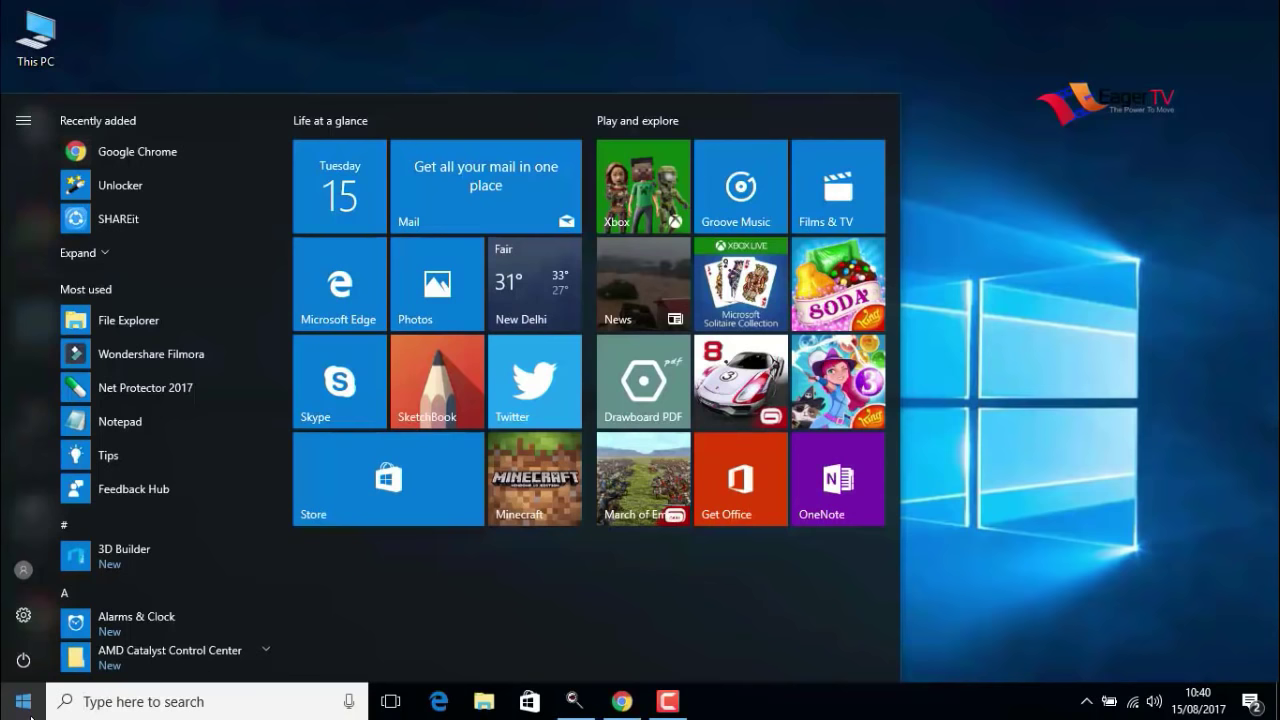
type("def")
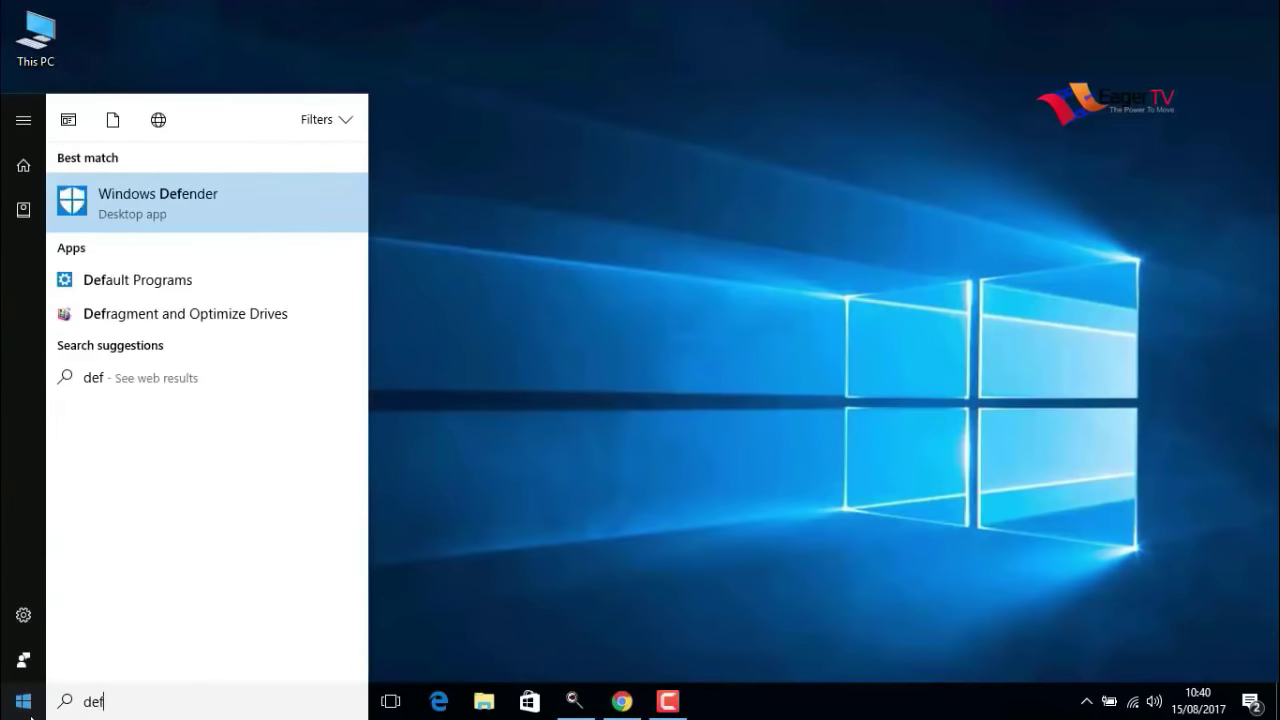
type("r")
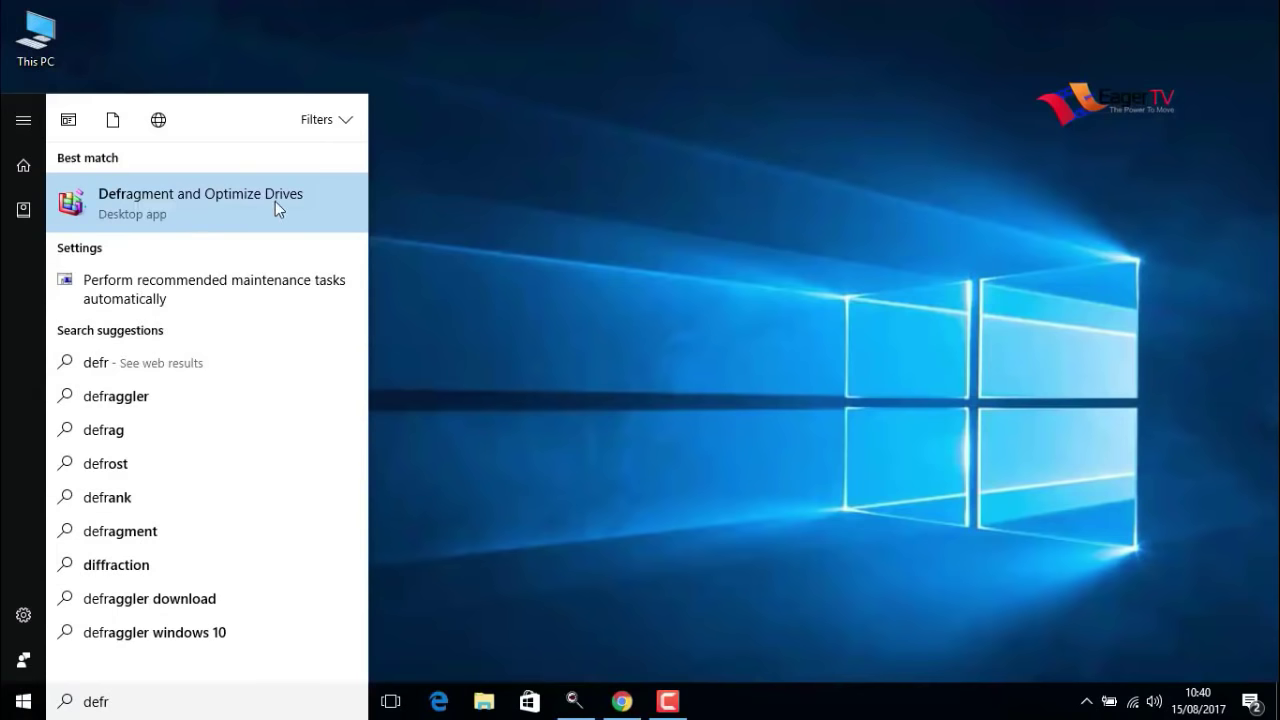
left_click(209, 203)
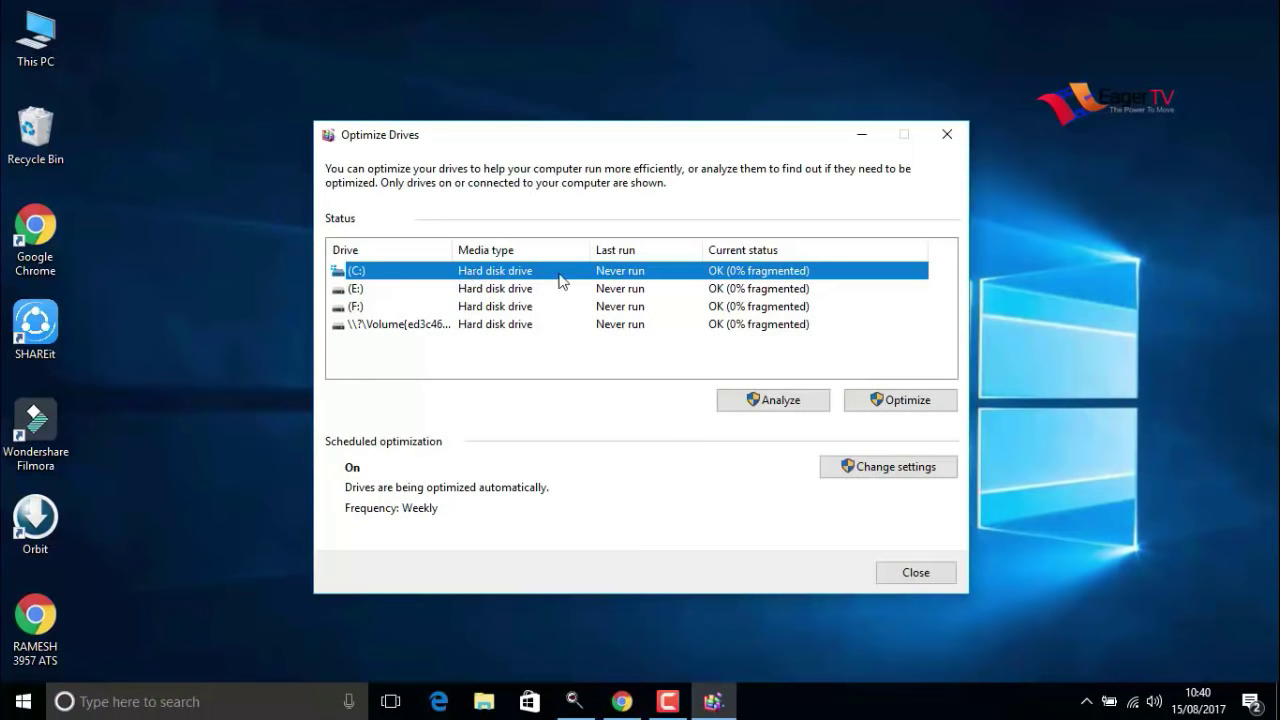
- Start optimizing drive (C:), then close Optimize Drives
left_click(884, 402)
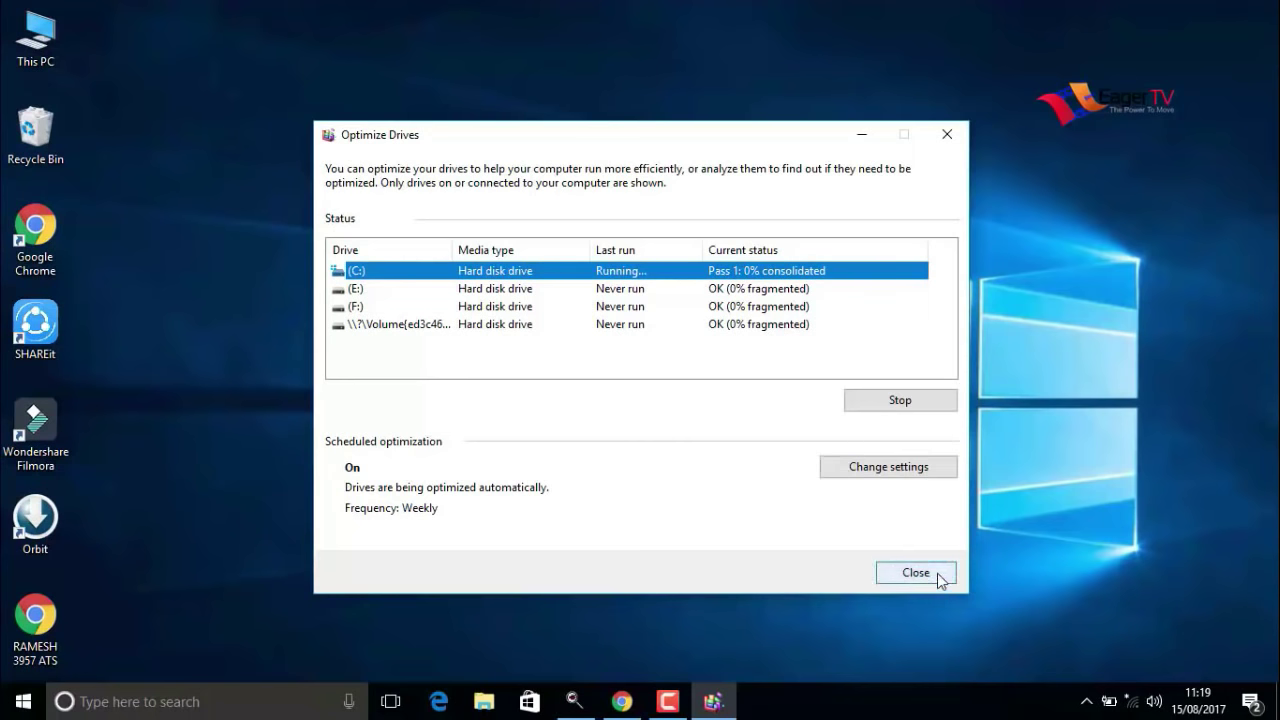
left_click(939, 575)
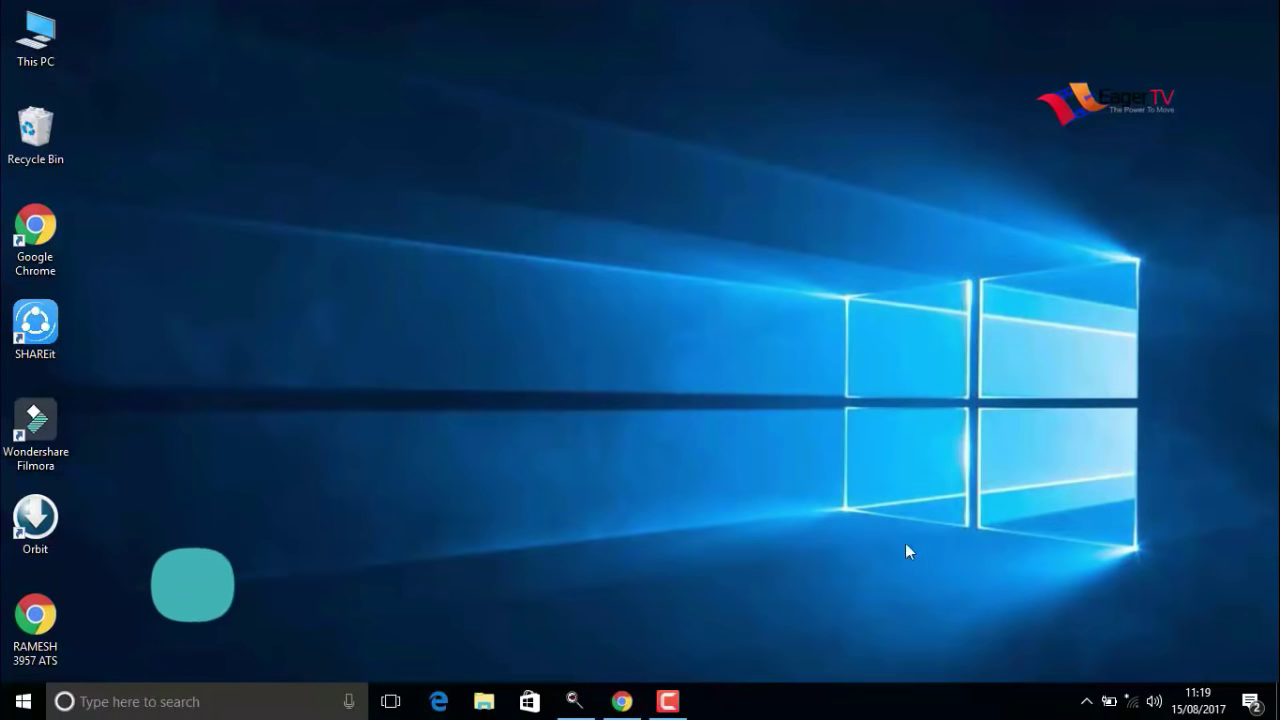
- Open This PC and bring up the Local Disk (C:) Properties dialog
double_click(38, 47)
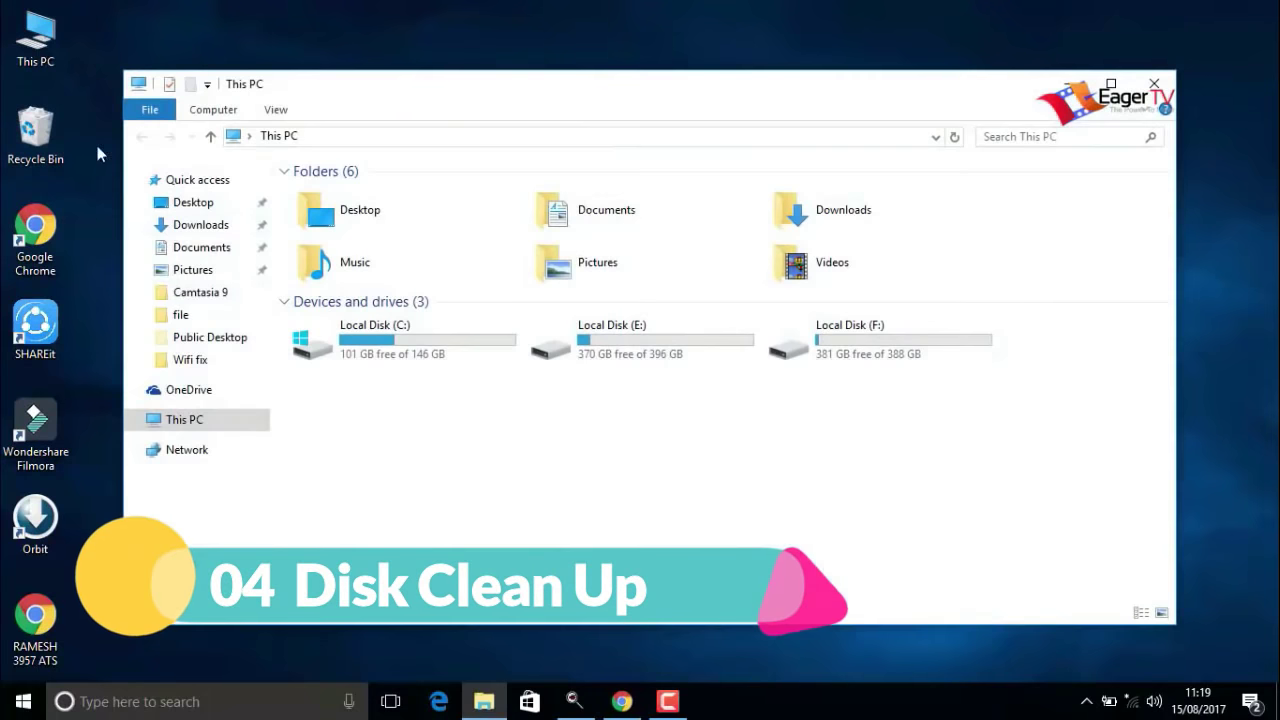
right_click(404, 349)
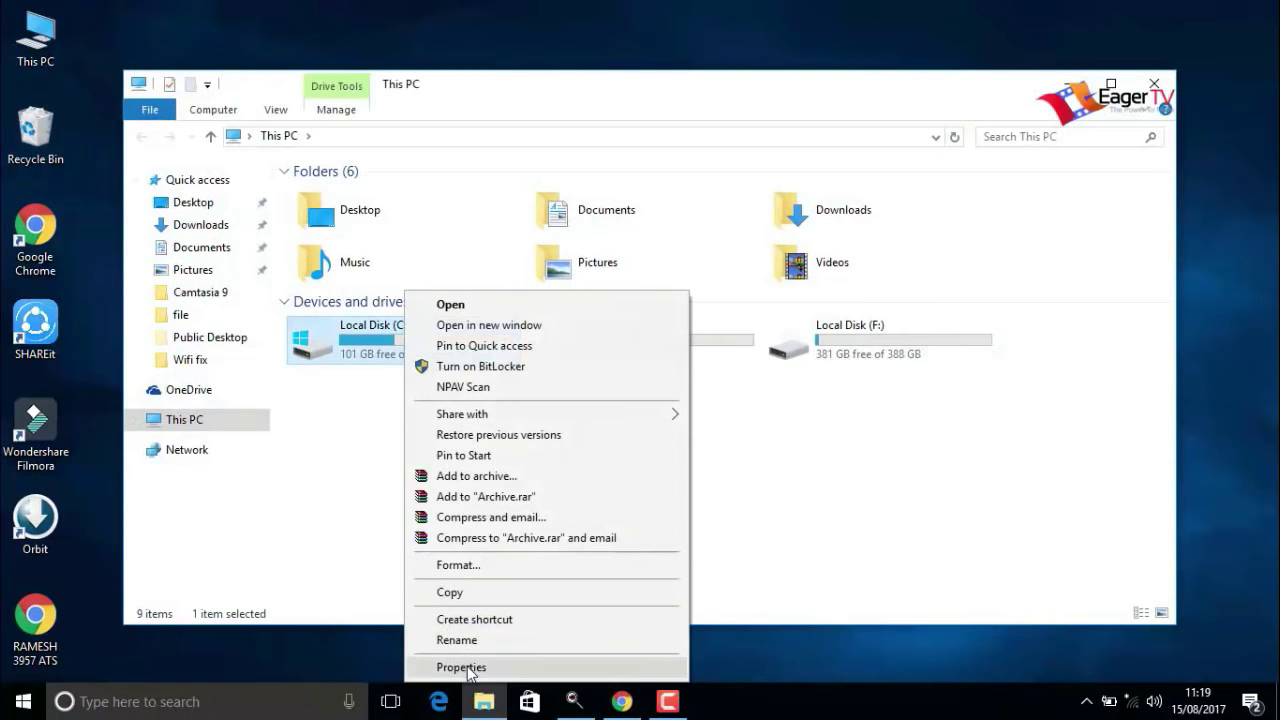
left_click(467, 666)
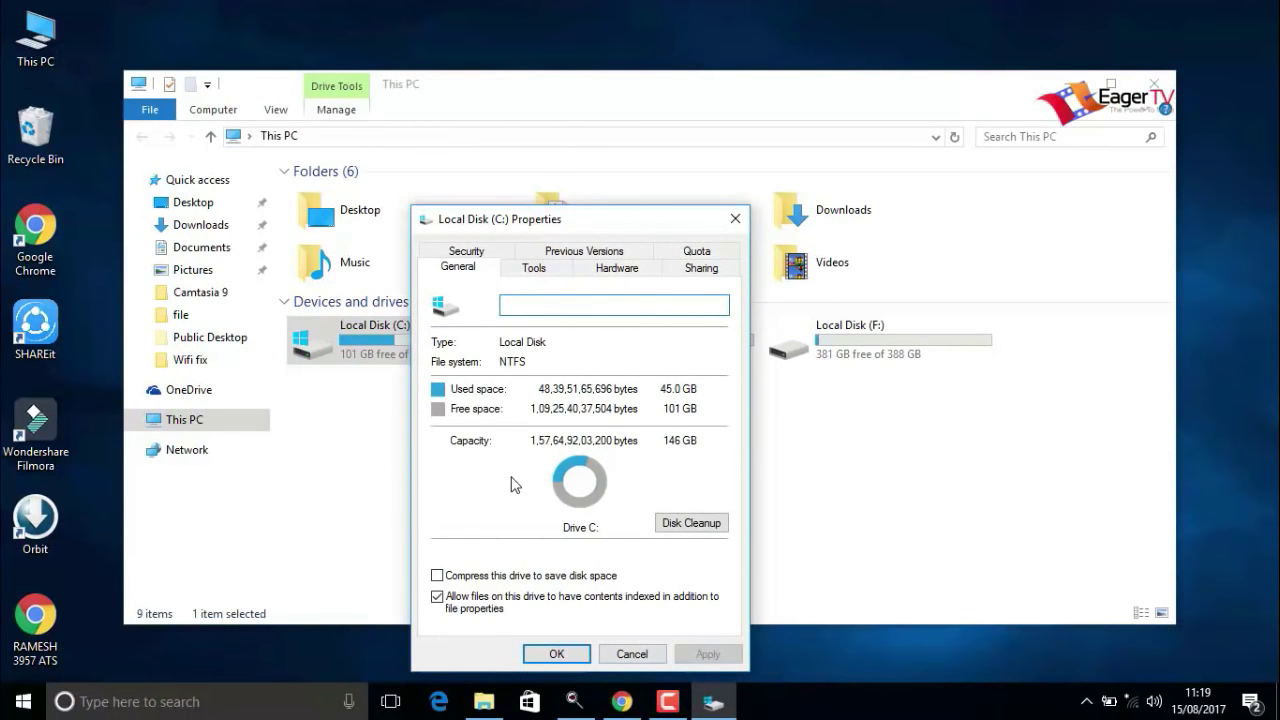
- Run Disk Cleanup on C: and rescan it including system files
left_click(680, 526)
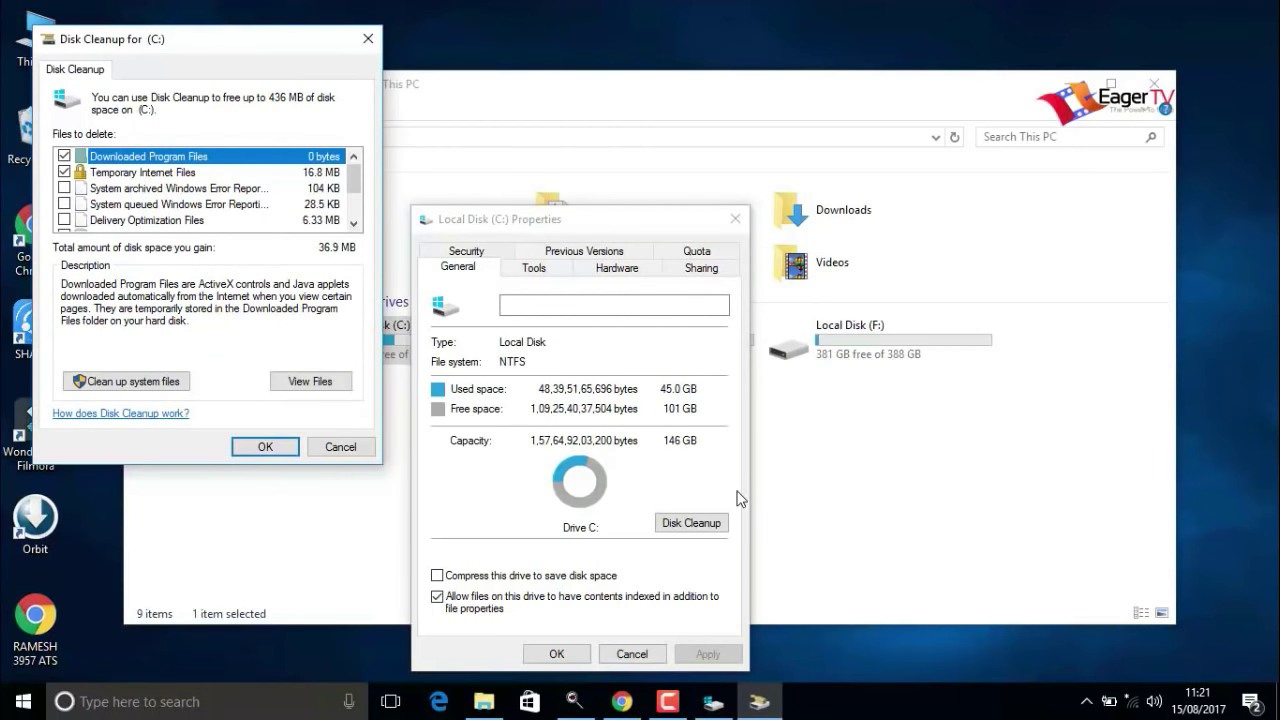
left_click(146, 387)
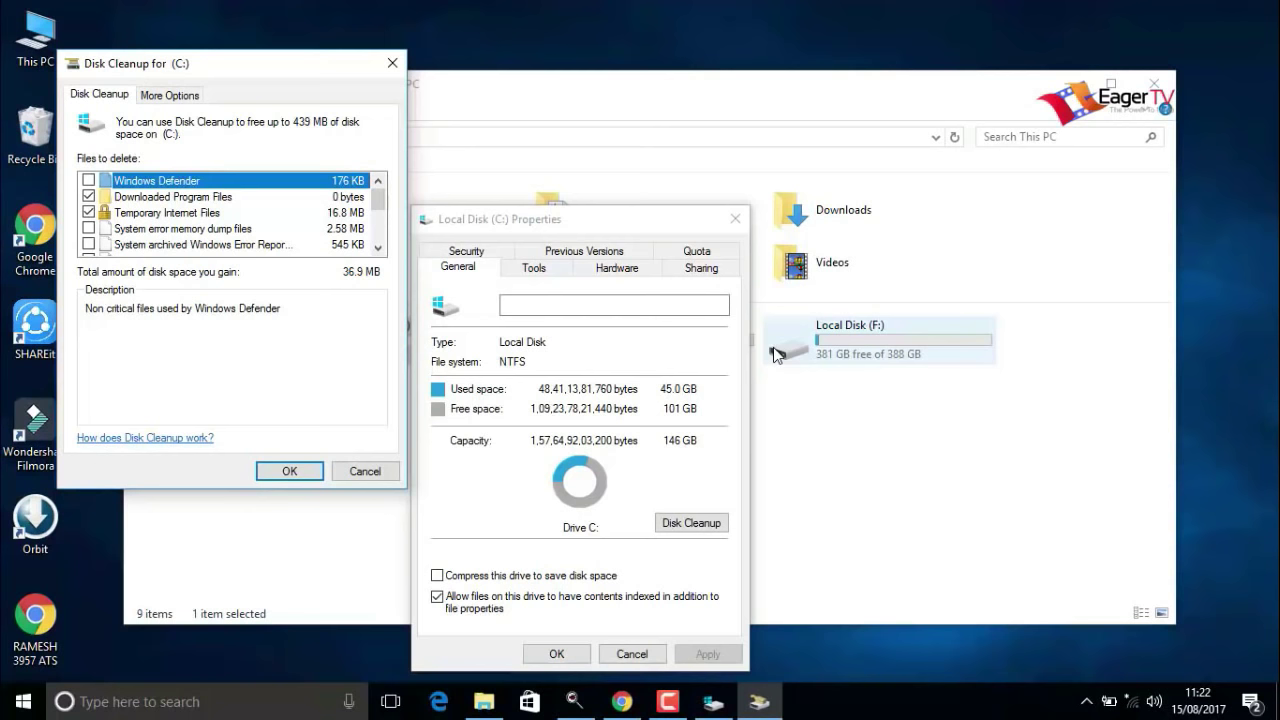
- Permanently delete the checked files from C:, then close the Properties dialog and This PC
left_click(288, 470)
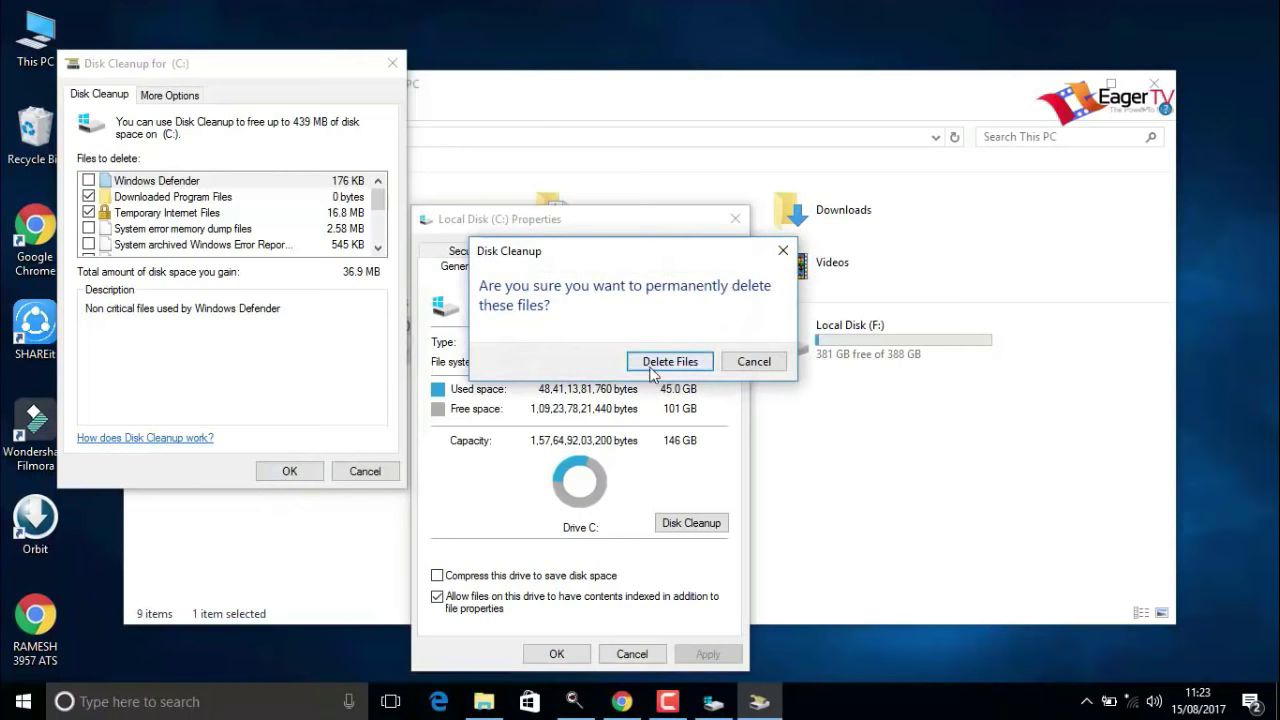
left_click(655, 361)
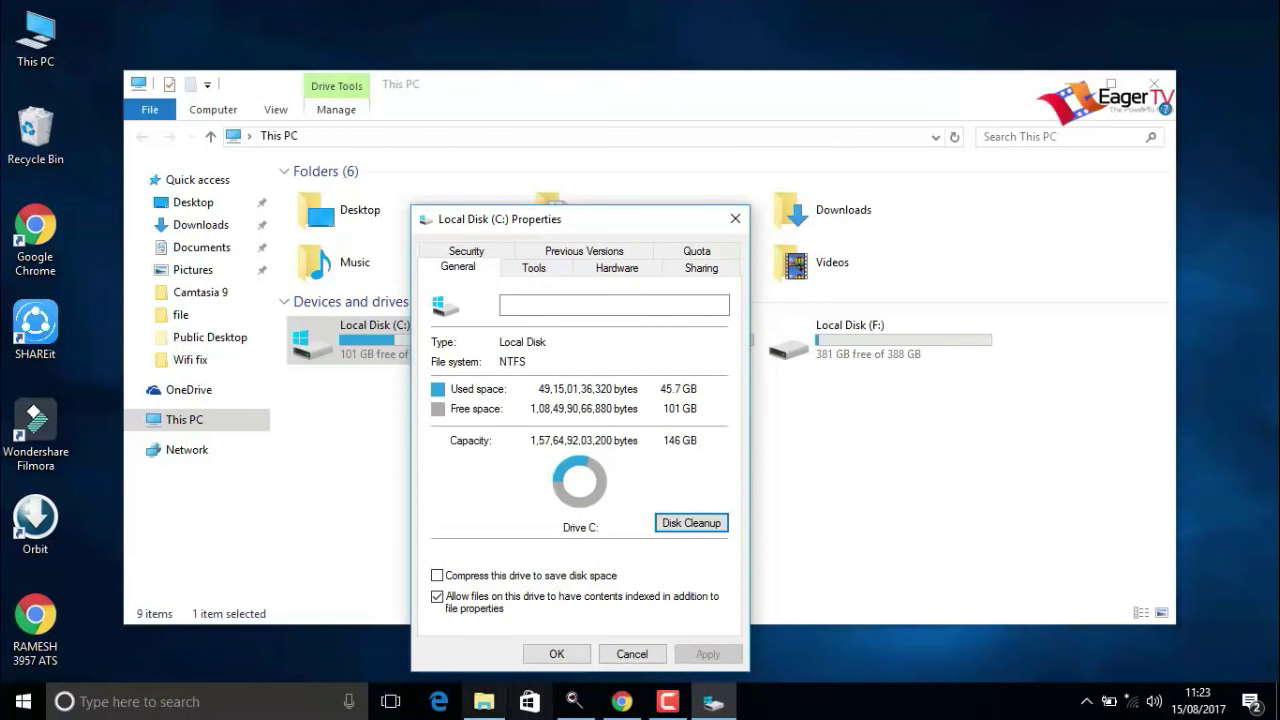
left_click(556, 654)
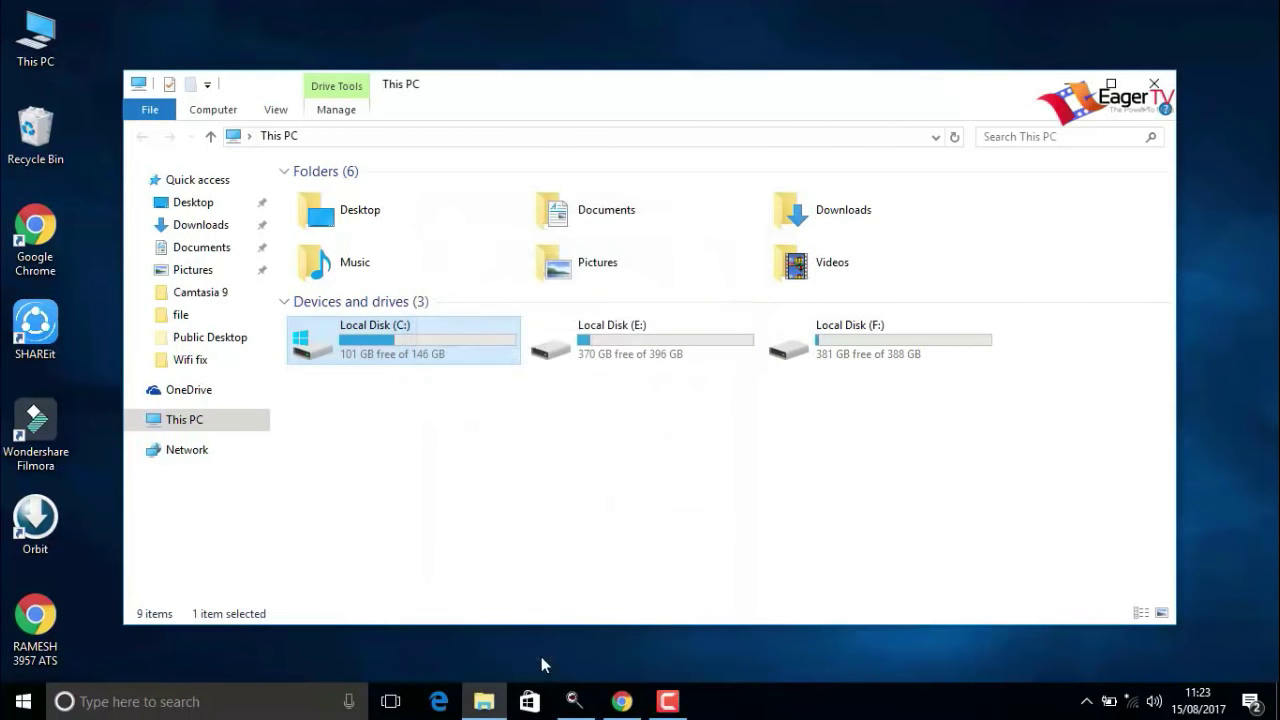
left_click(1147, 84)
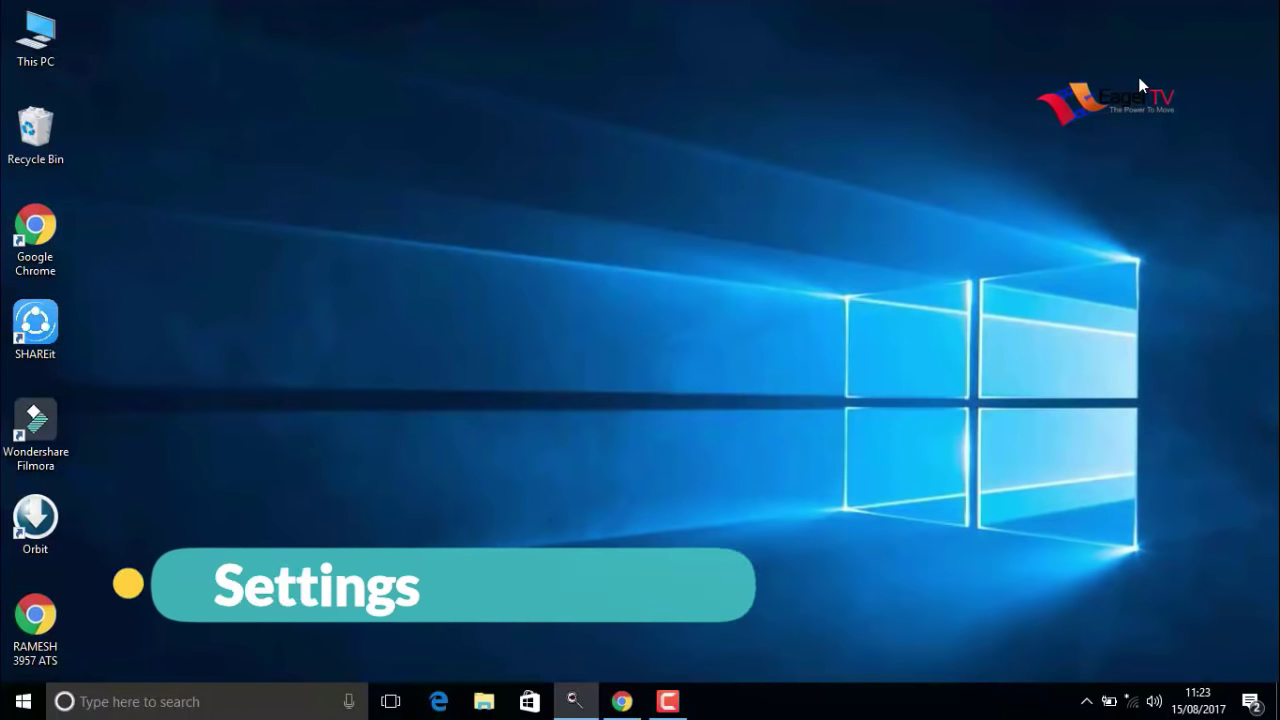
- Search 'system' from Start, open the System page, then its Advanced system settings
left_click(22, 702)
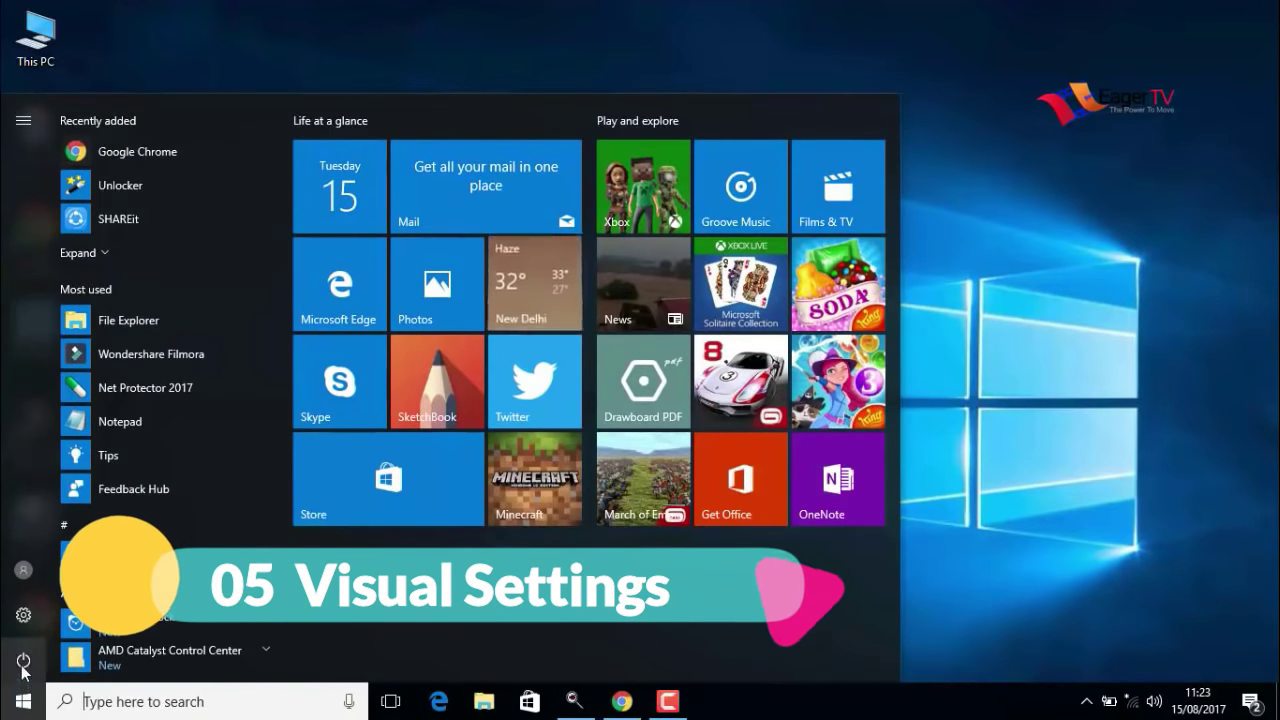
type("s")
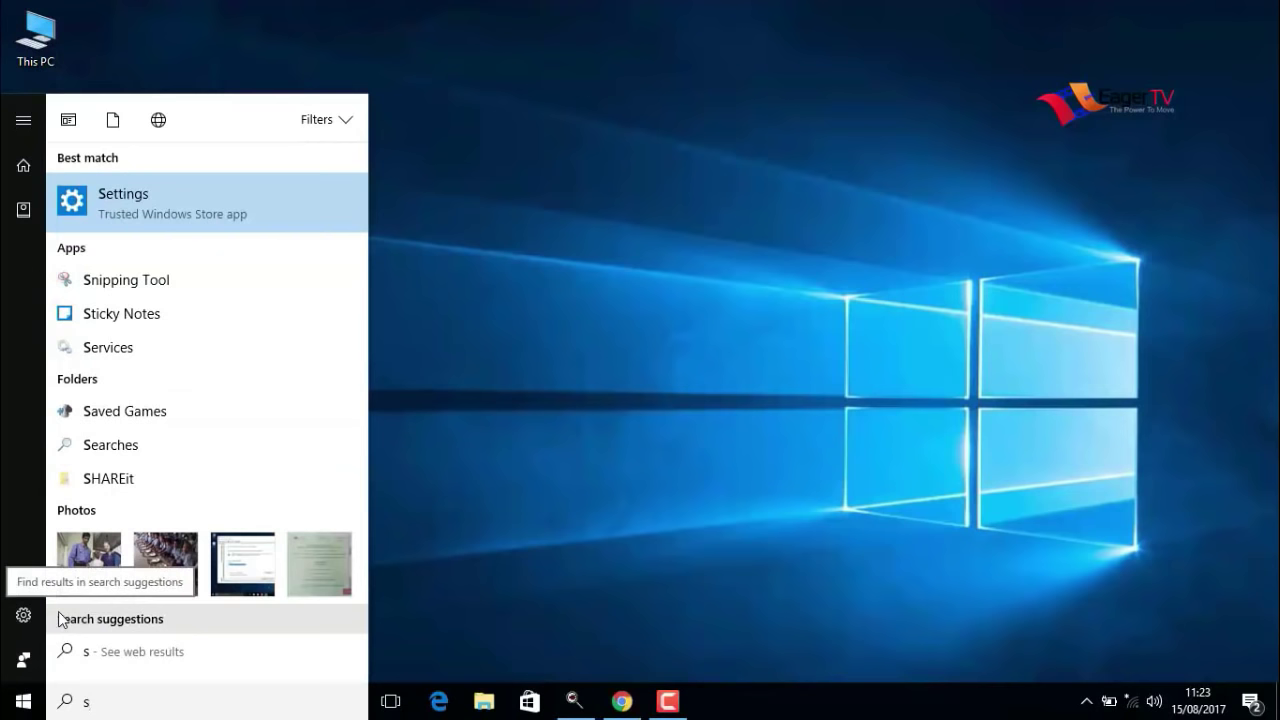
type("ys")
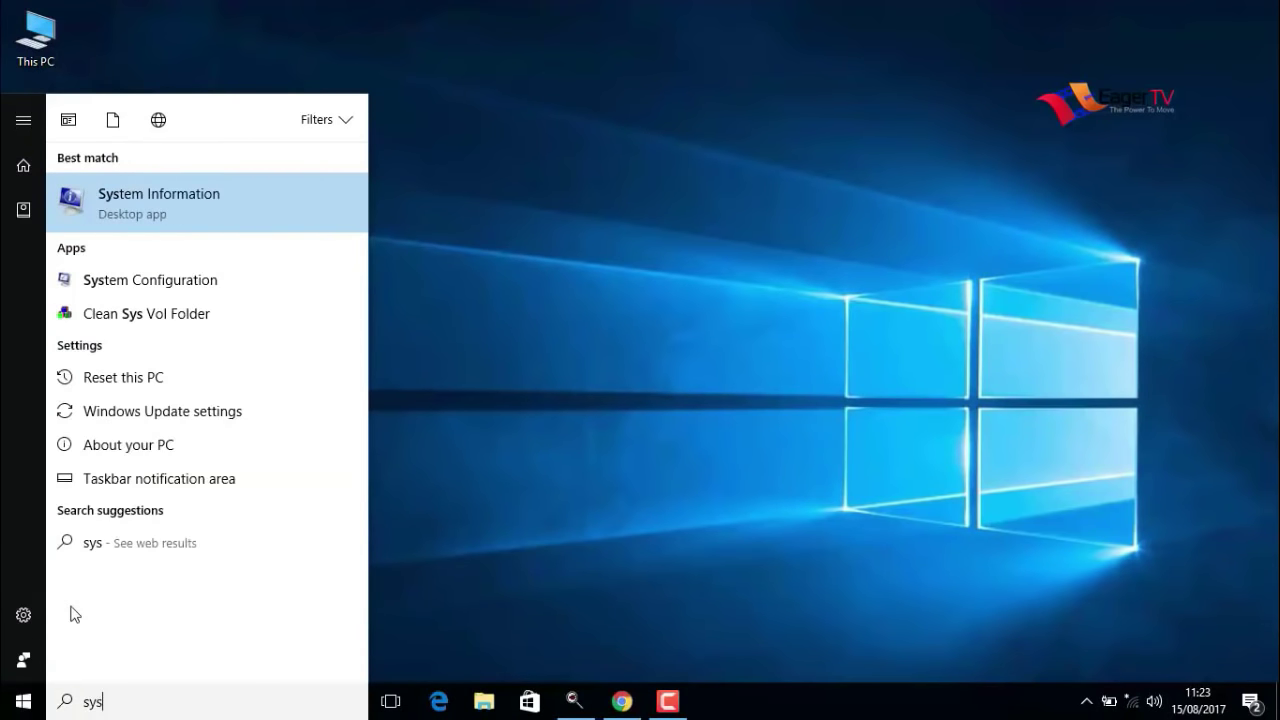
type("t")
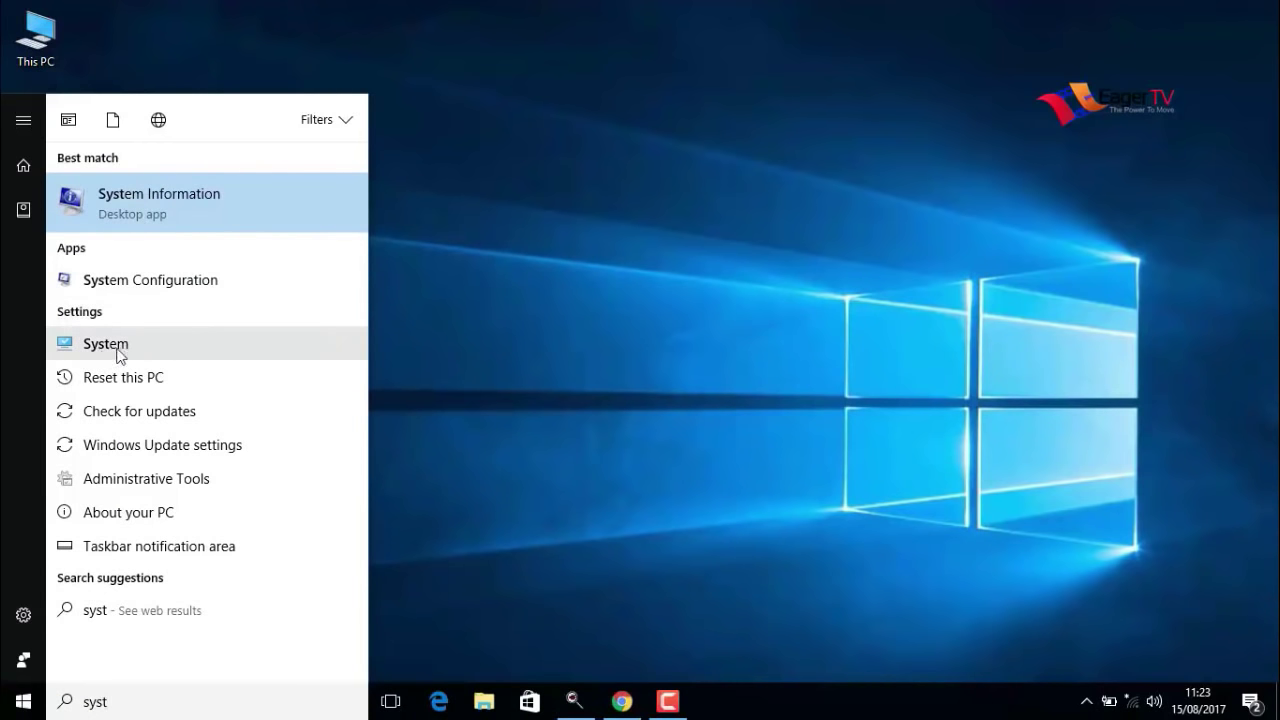
type("em")
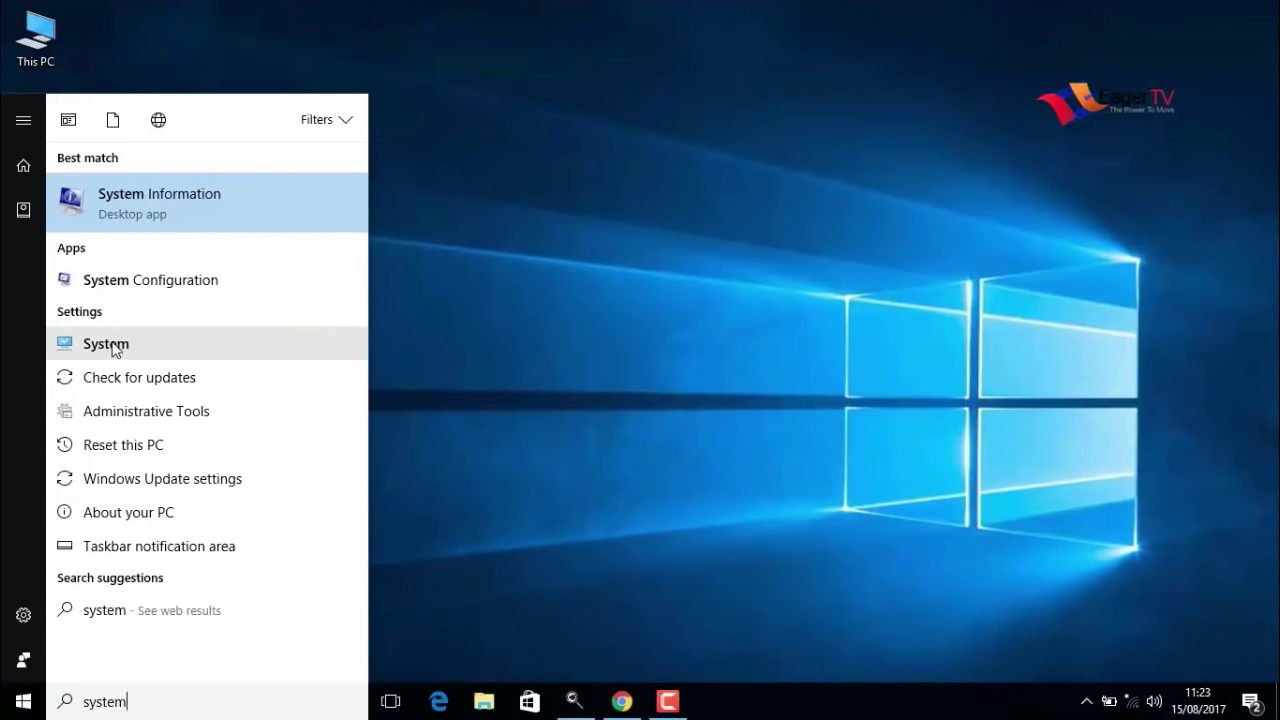
left_click(110, 344)
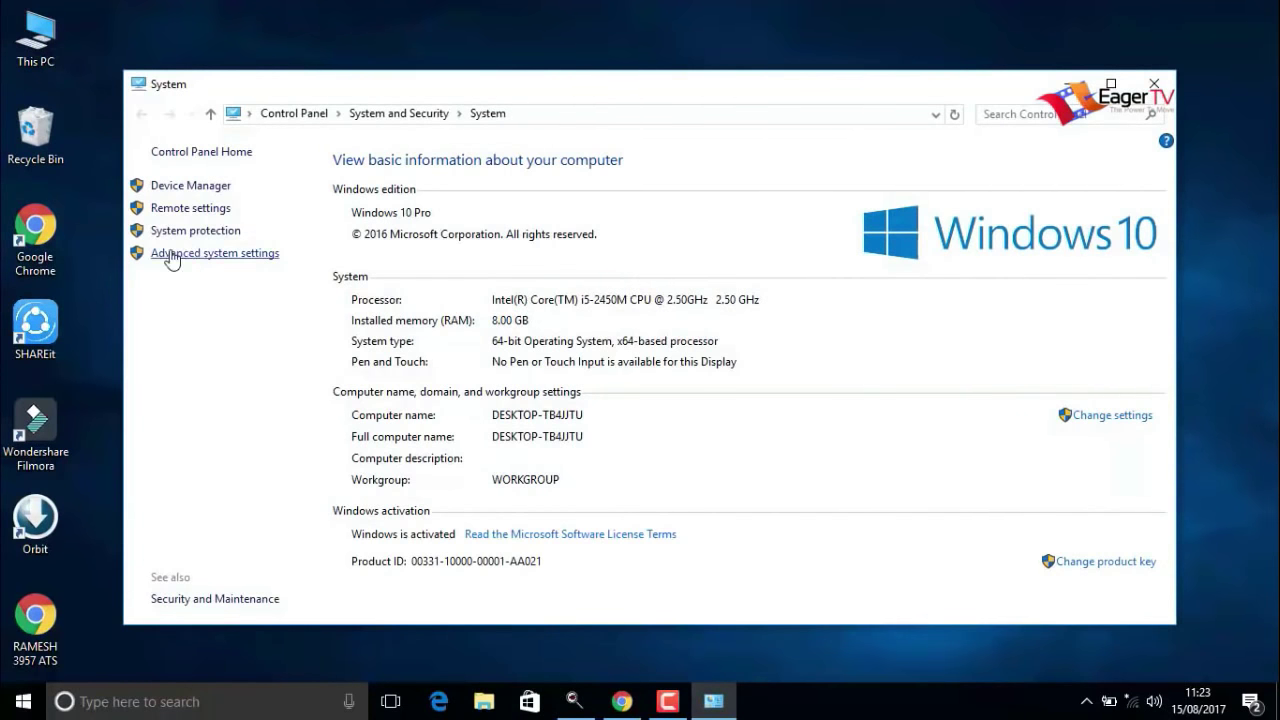
left_click(199, 256)
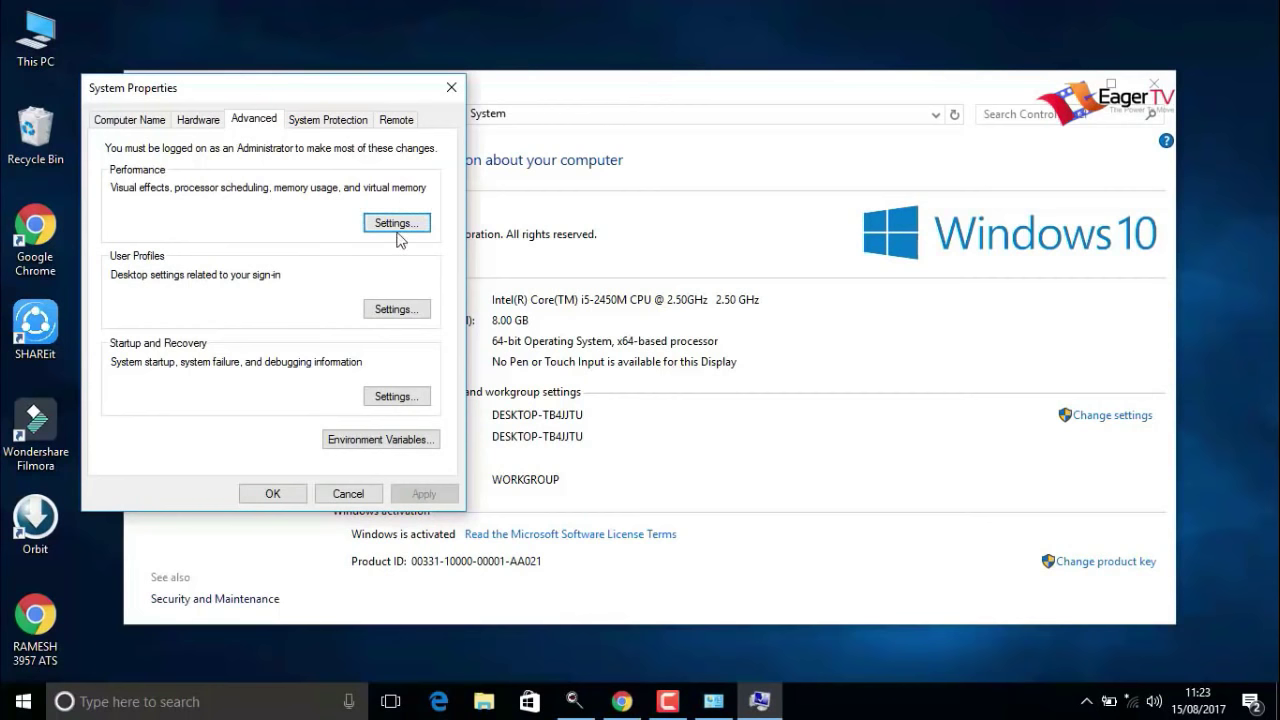
- Set visual effects to 'Adjust for best performance', keeping only 'Show shadows under mouse pointer', then apply
left_click(393, 225)
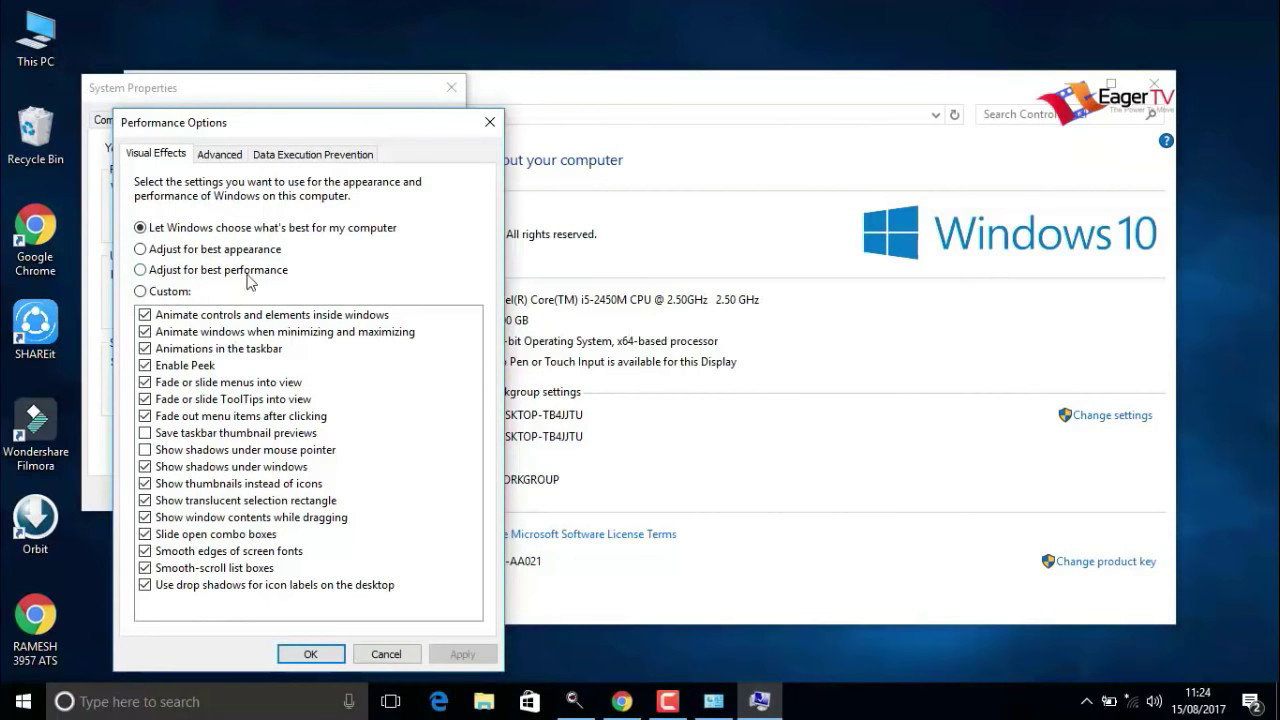
left_click(141, 271)
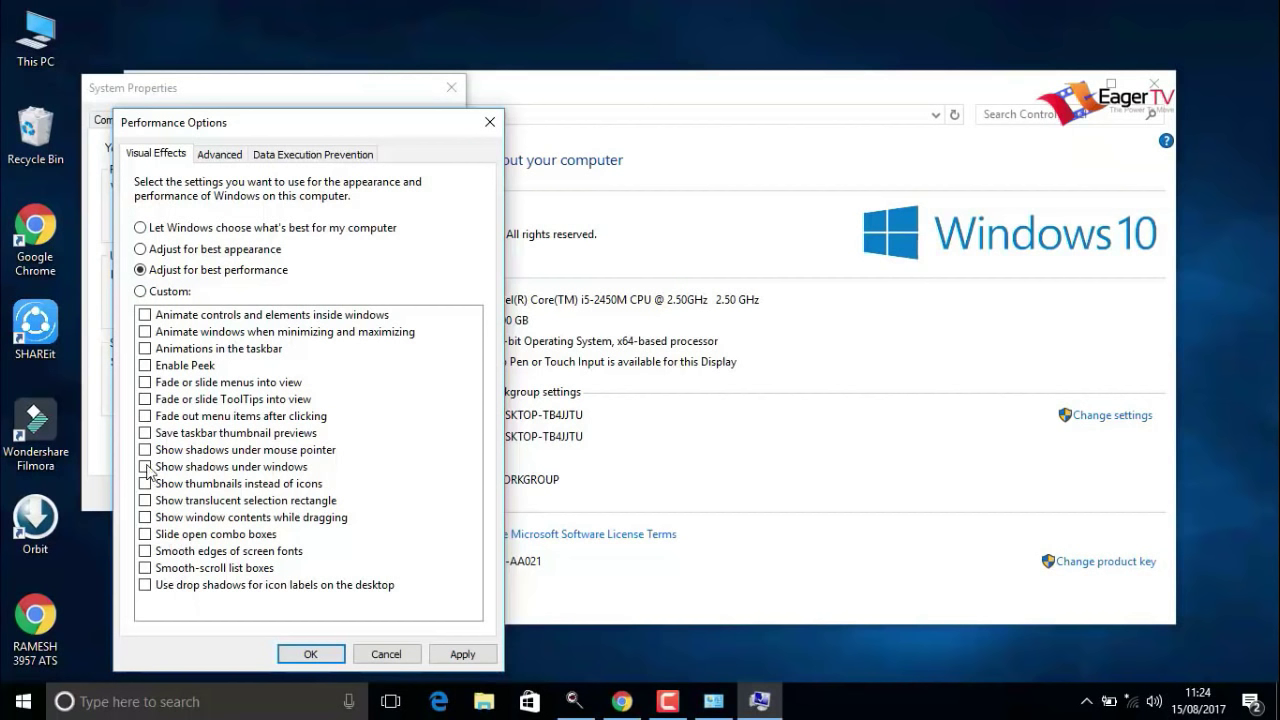
left_click(145, 450)
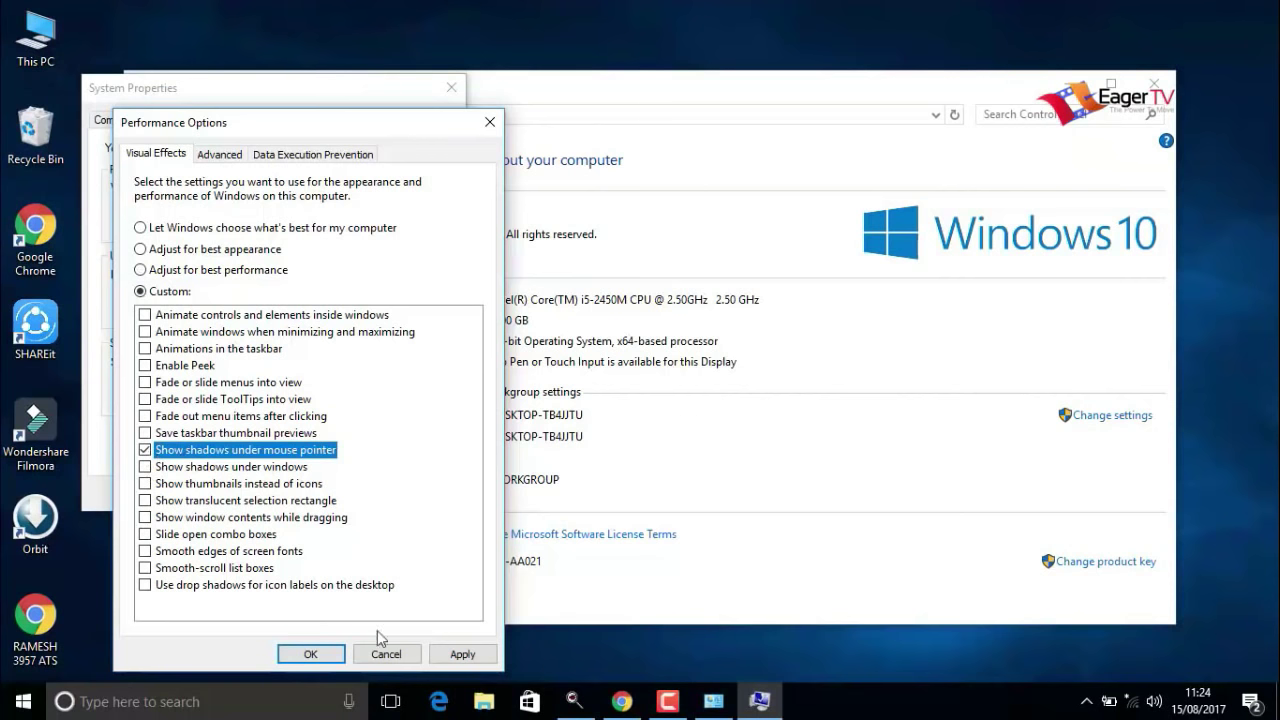
left_click(459, 656)
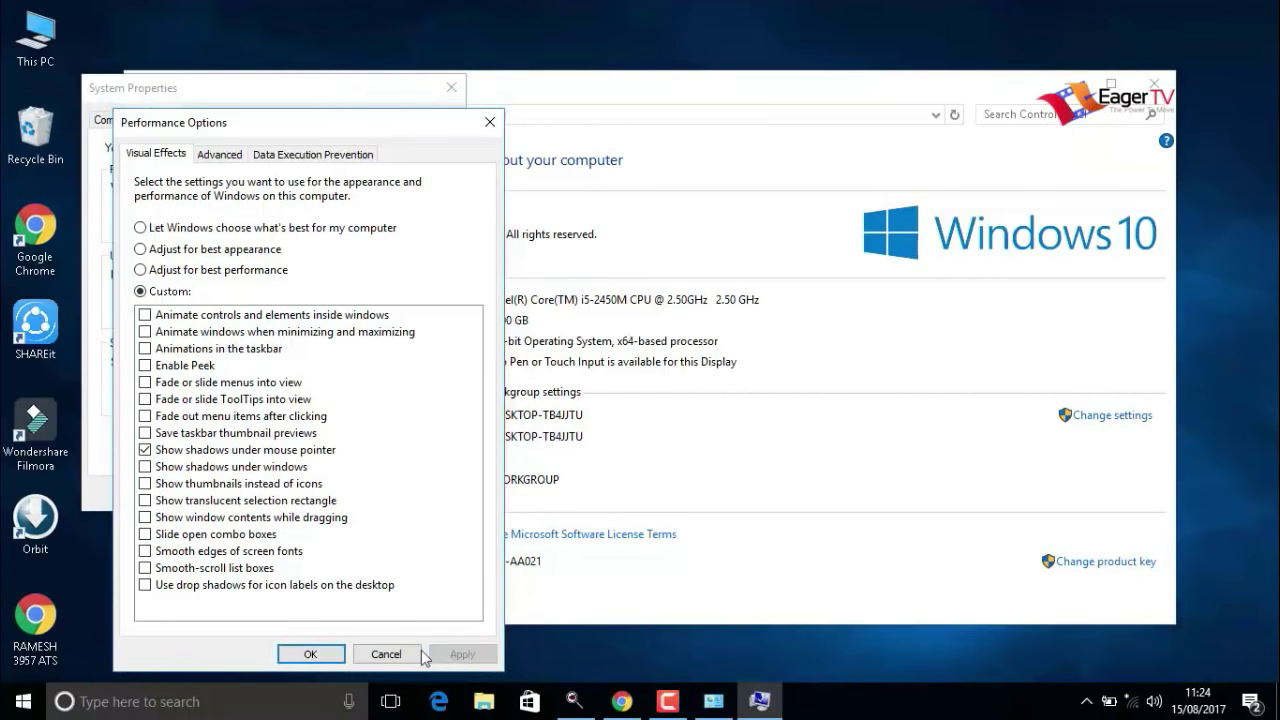
left_click(312, 653)
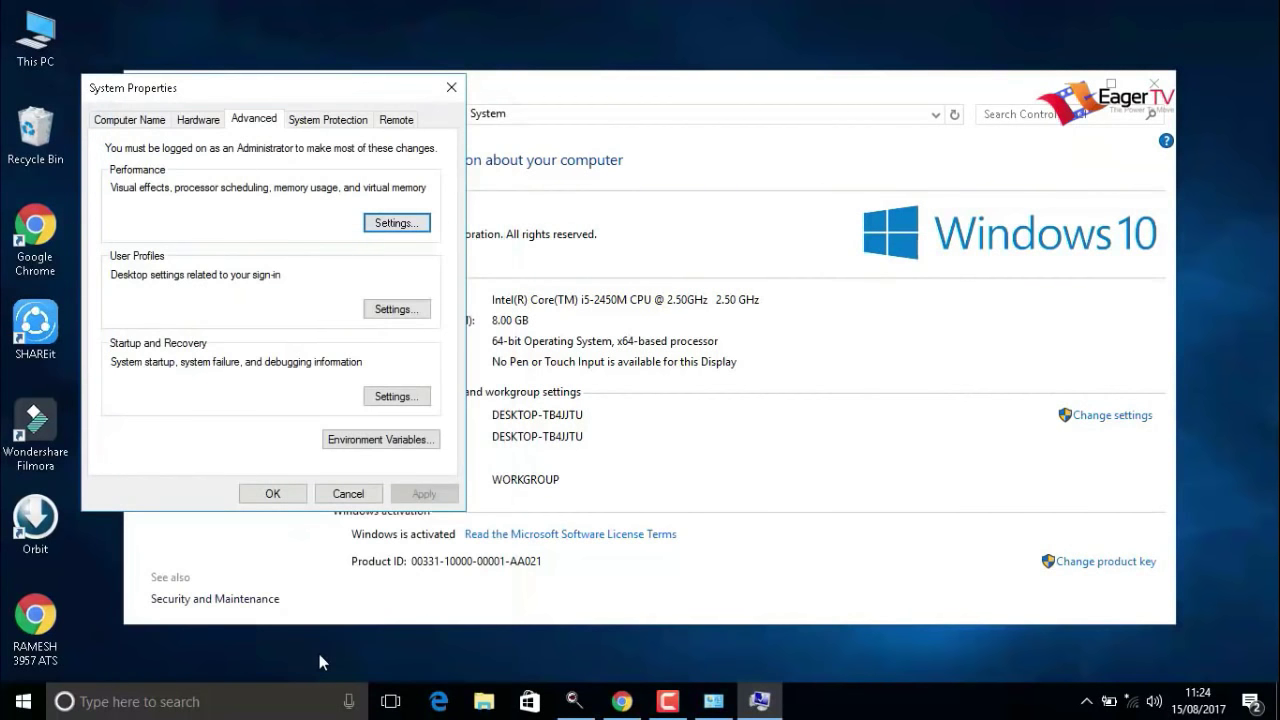
left_click(285, 498)
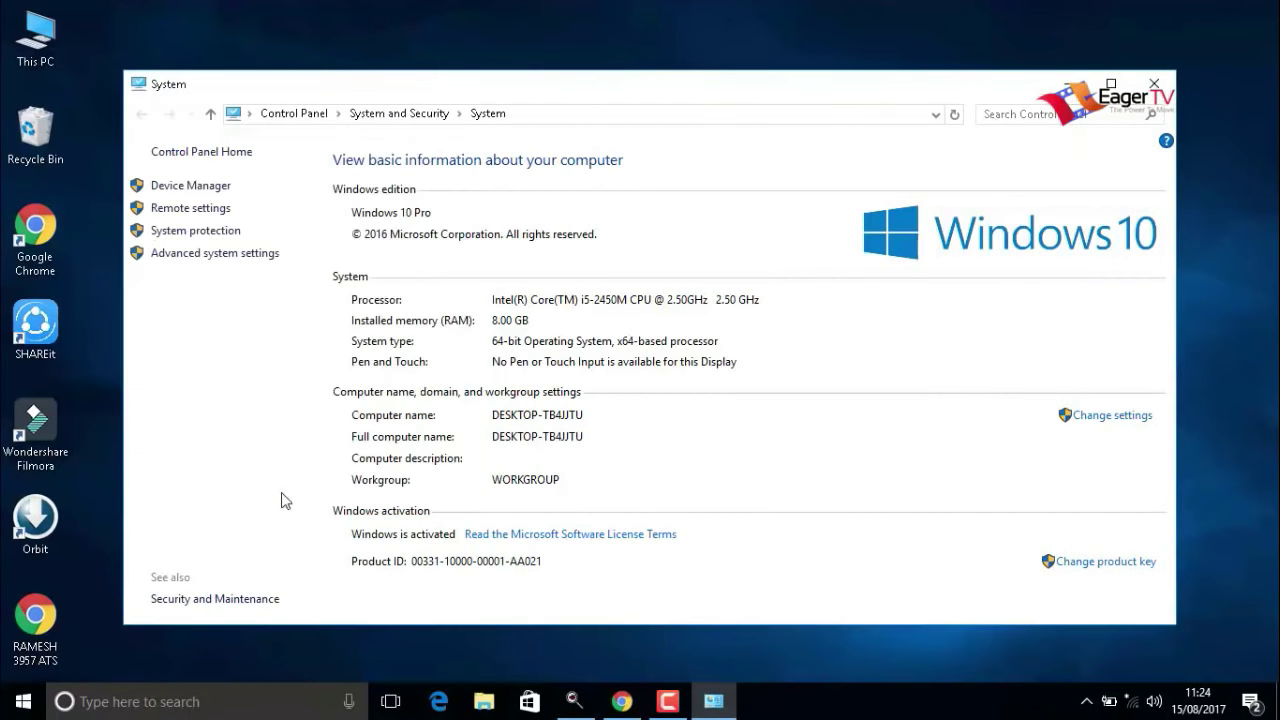
- Close the System window and open the Run dialog with %temp% entered
left_click(1156, 86)
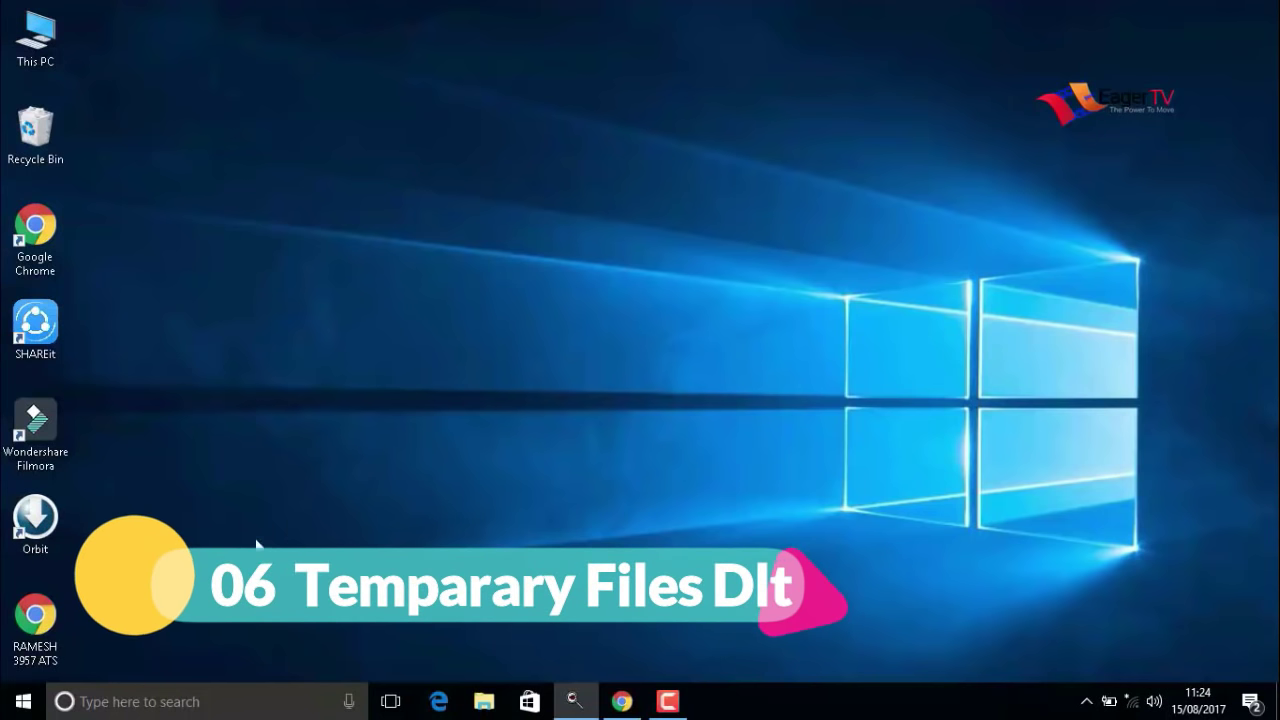
left_click(8, 708)
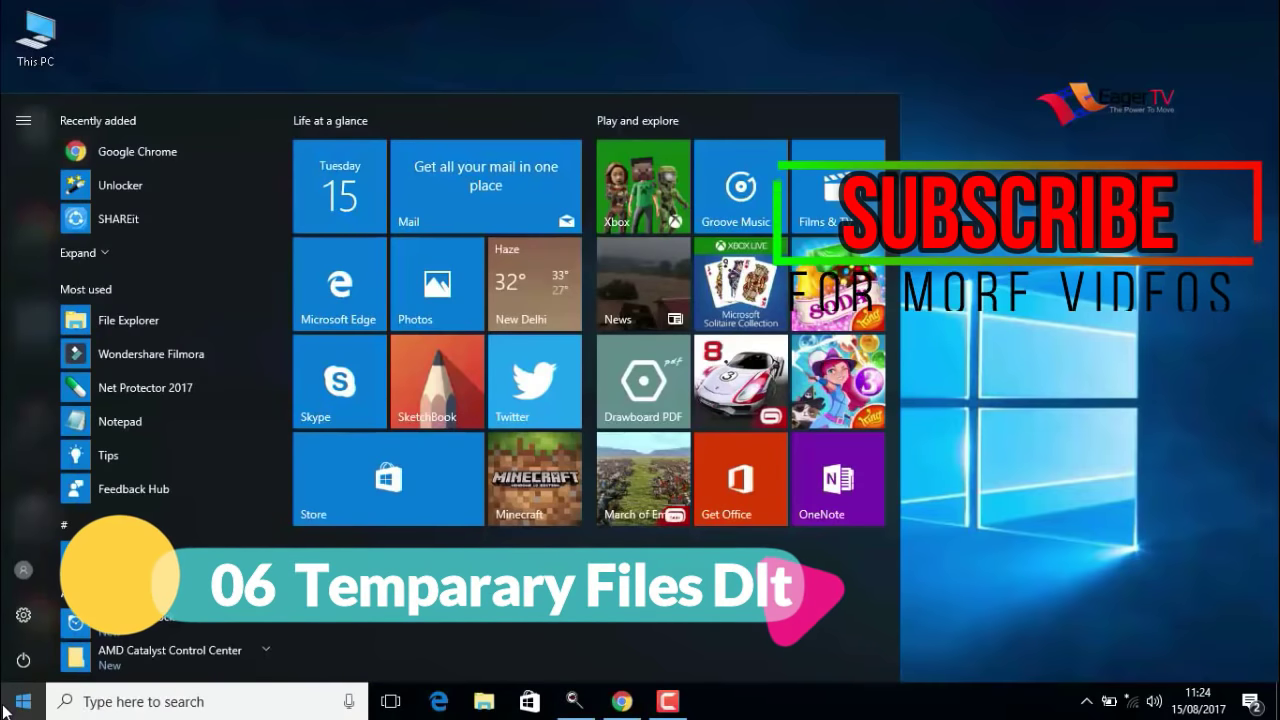
type("ru")
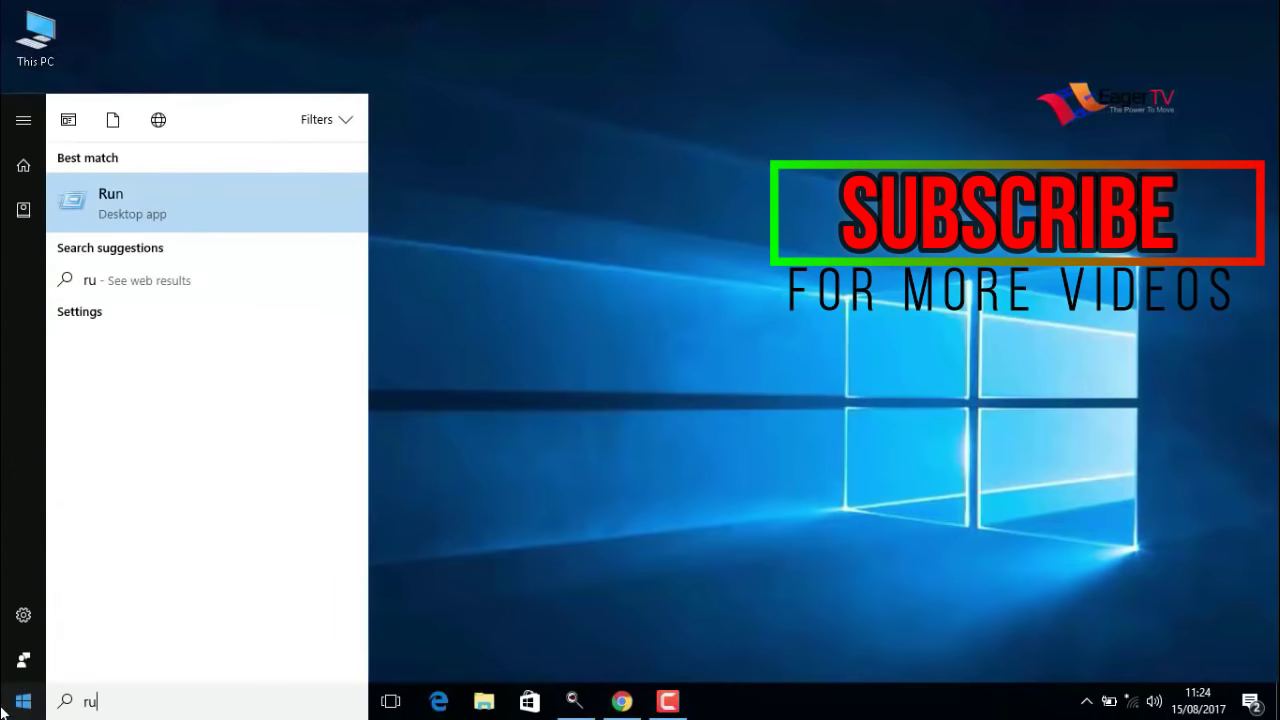
type("n")
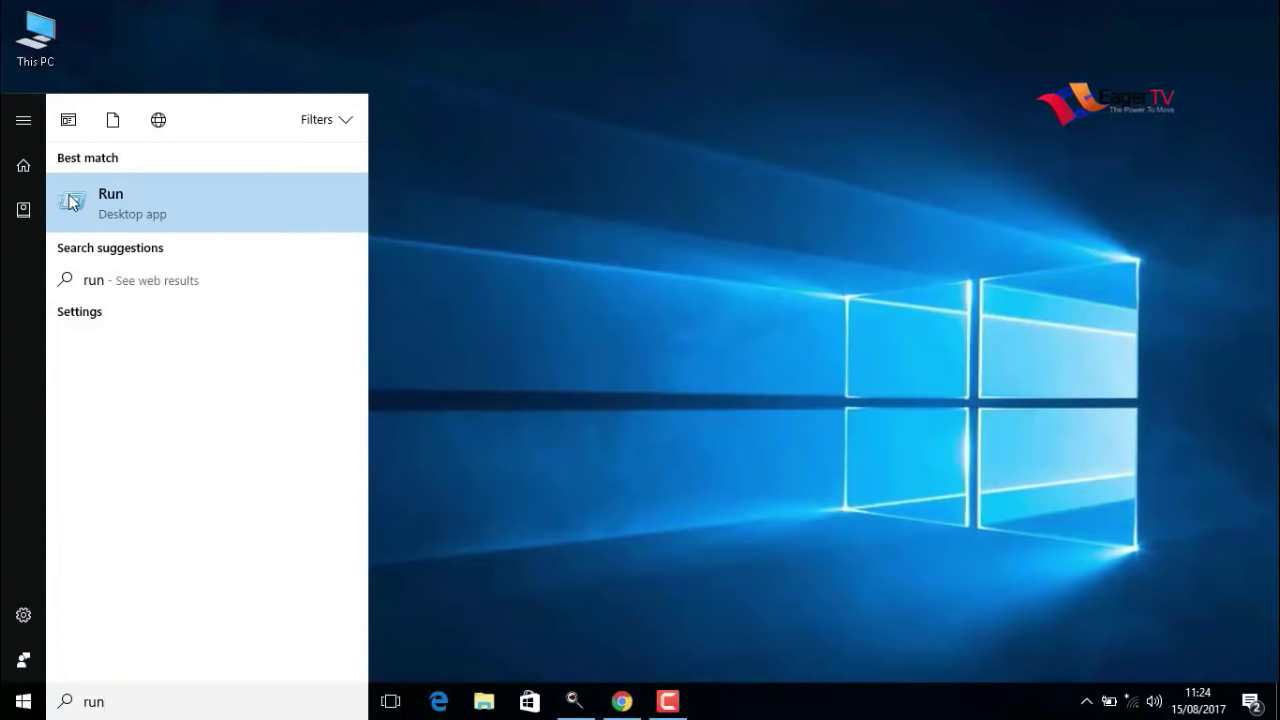
left_click(120, 205)
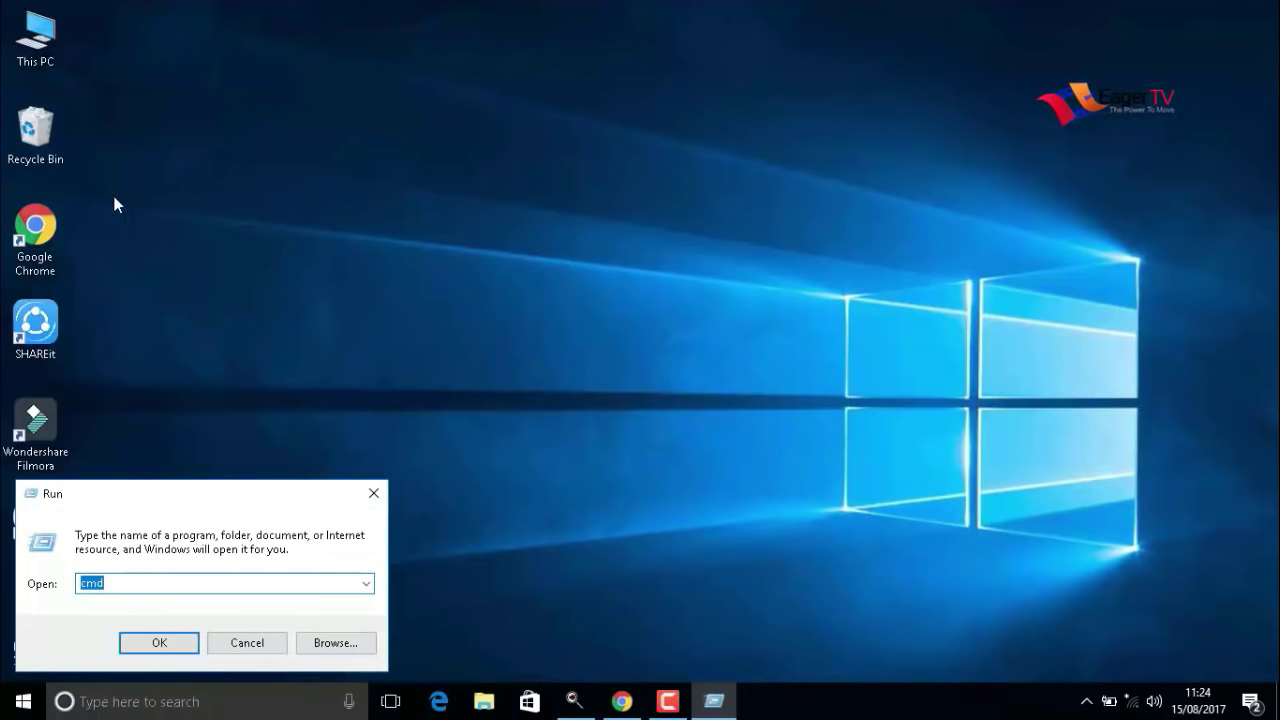
type("%")
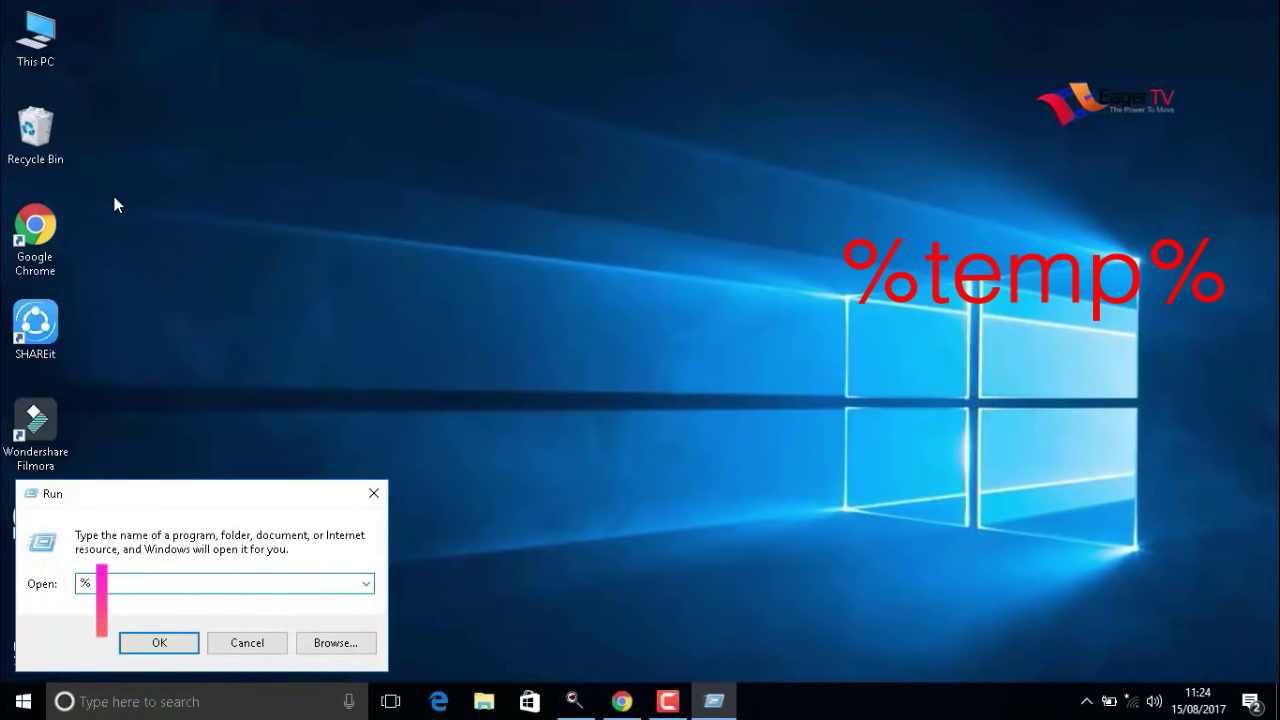
type("temp%")
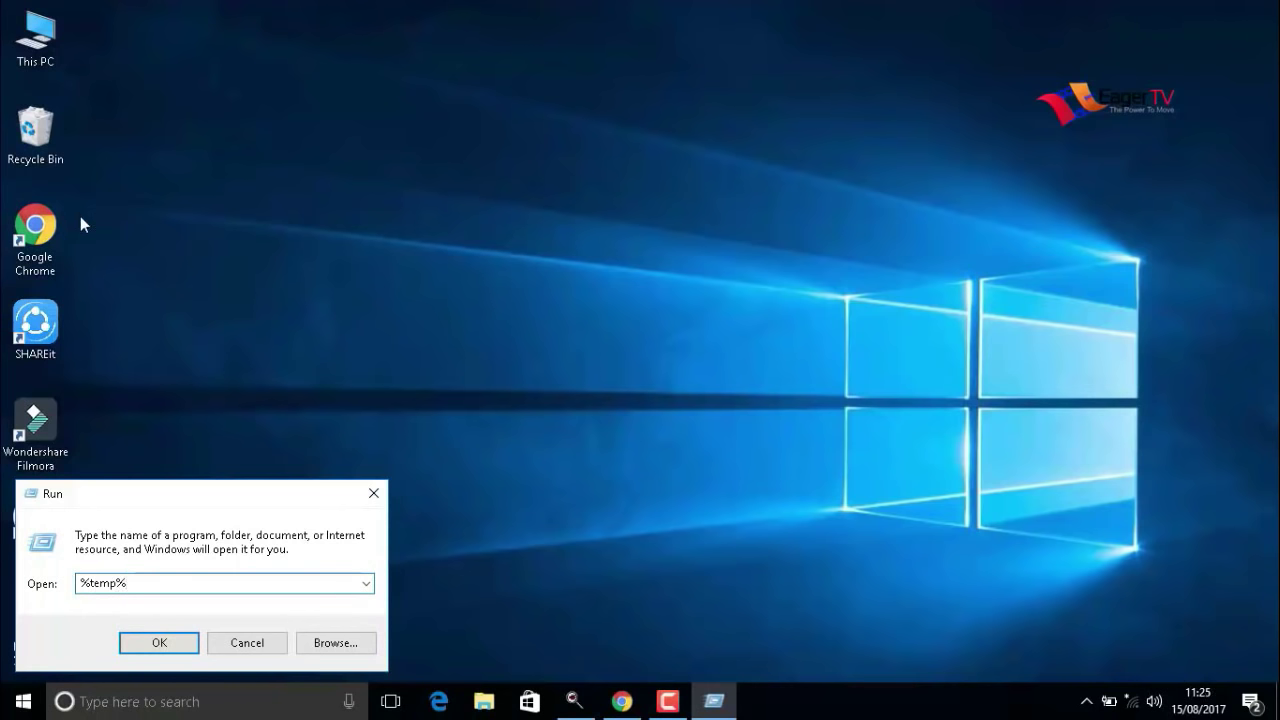
- Delete everything in the user Temp folder, skipping the in-use CamRec0 folder, and close it
left_click(141, 644)
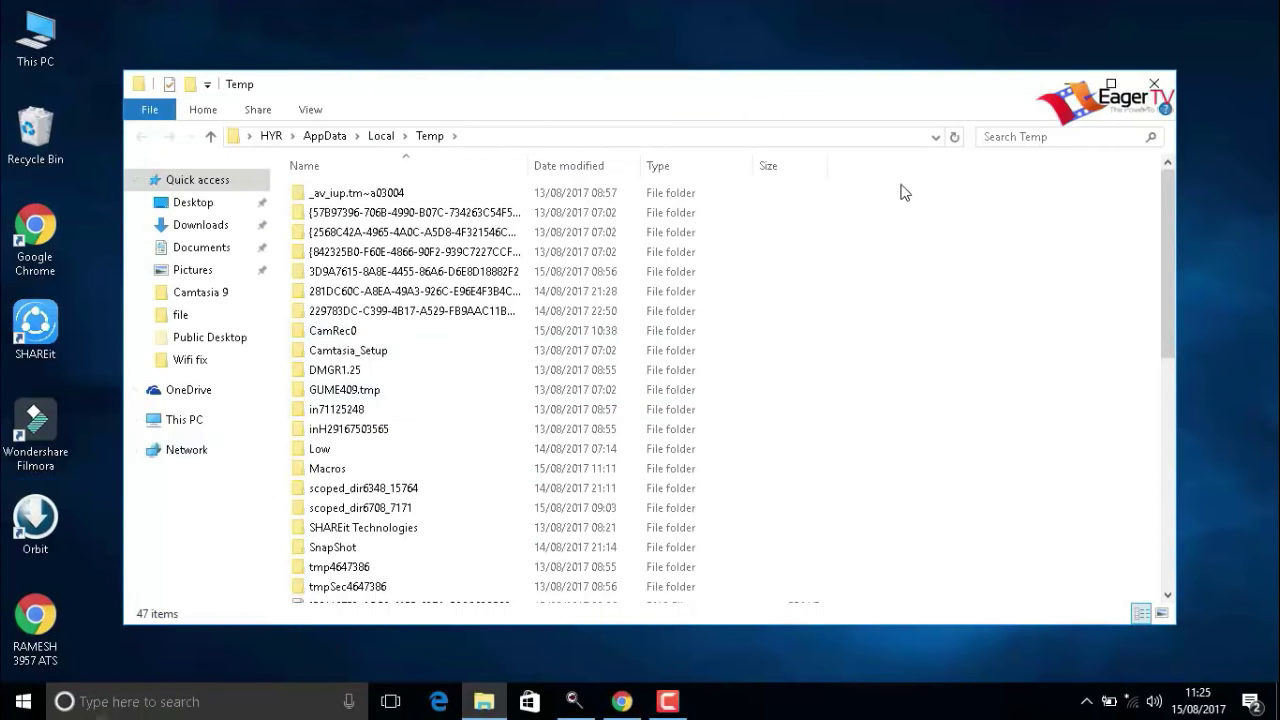
key("ctrl+a")
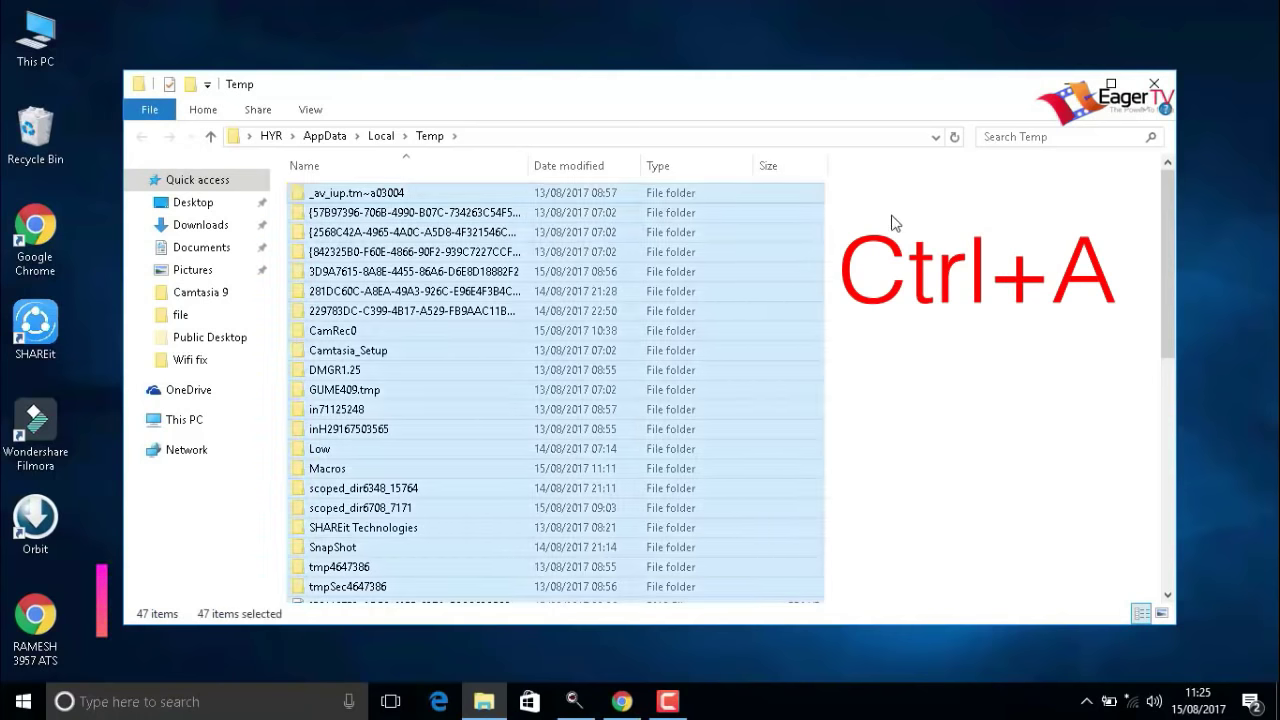
right_click(764, 340)
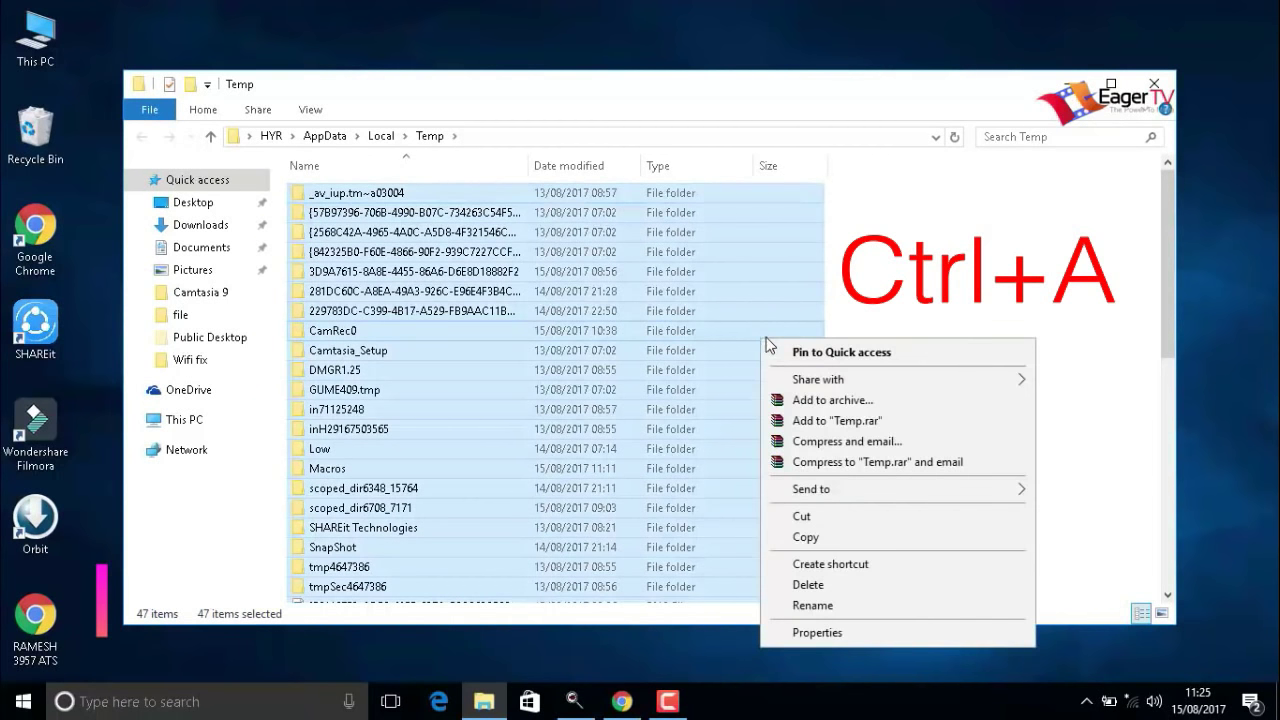
left_click(812, 585)
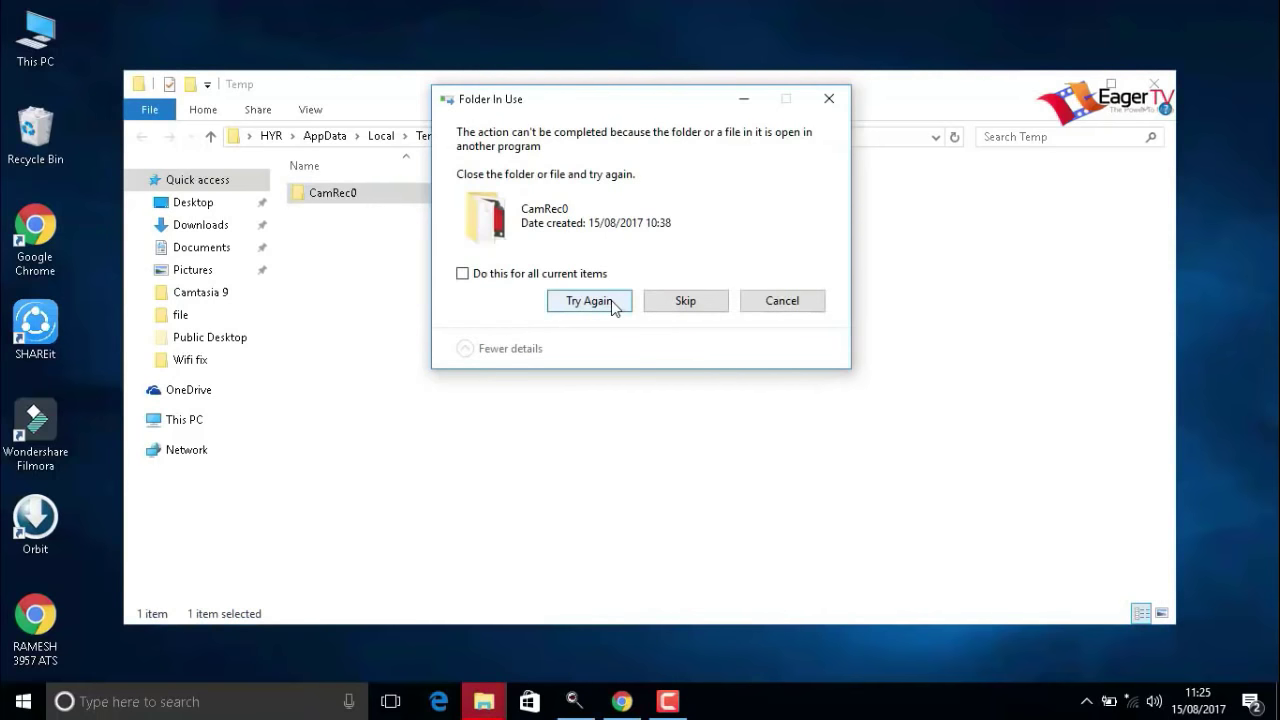
left_click(772, 305)
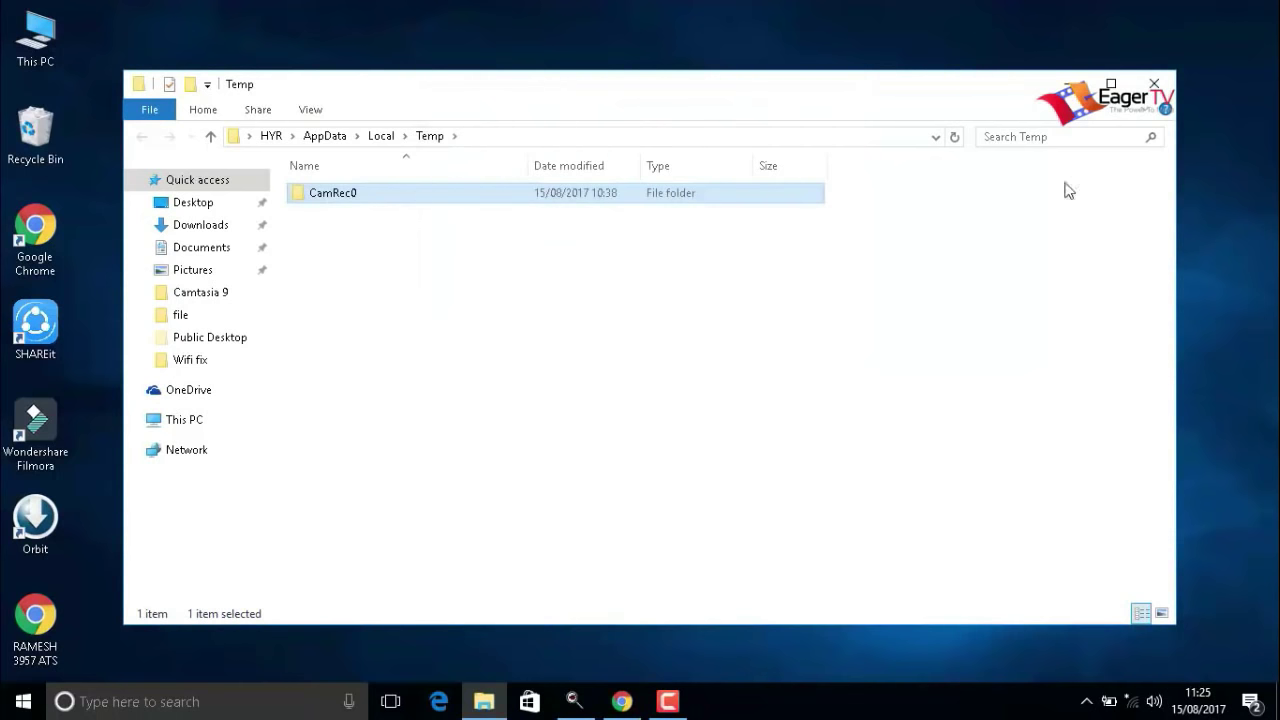
left_click(1153, 84)
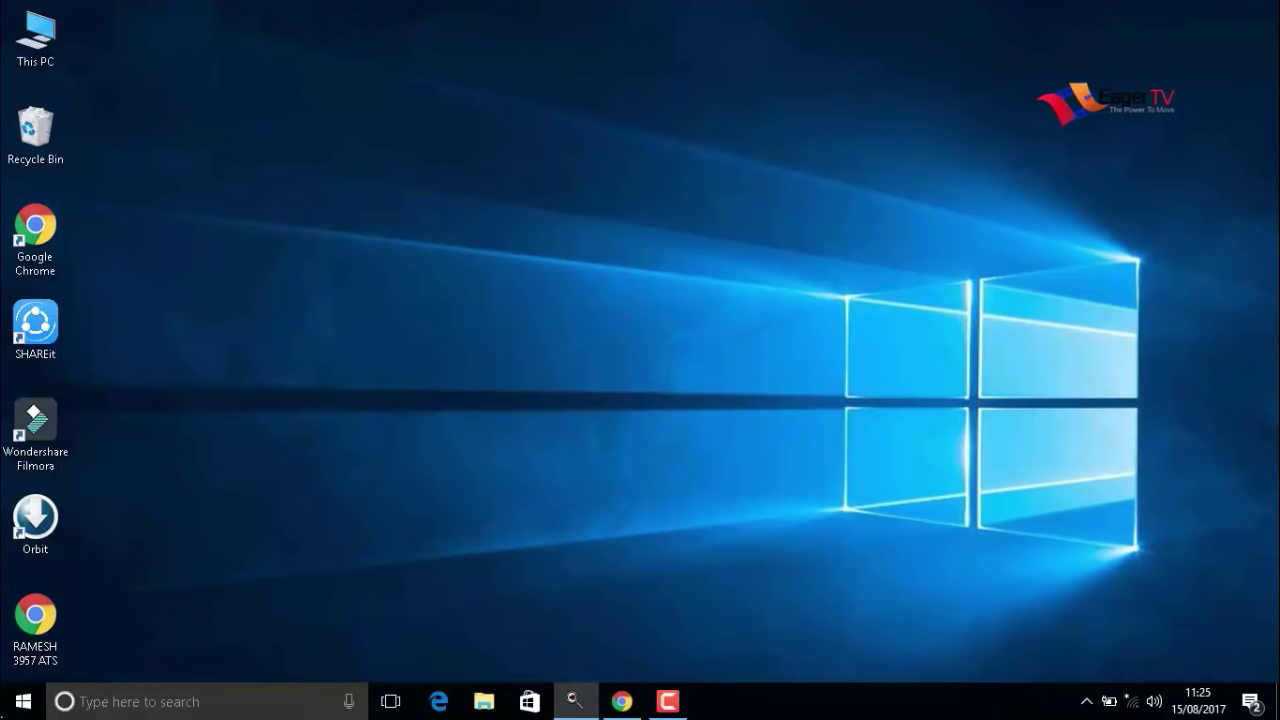
- Run 'temp' to open the Windows Temp folder, granting access permission
left_click(23, 701)
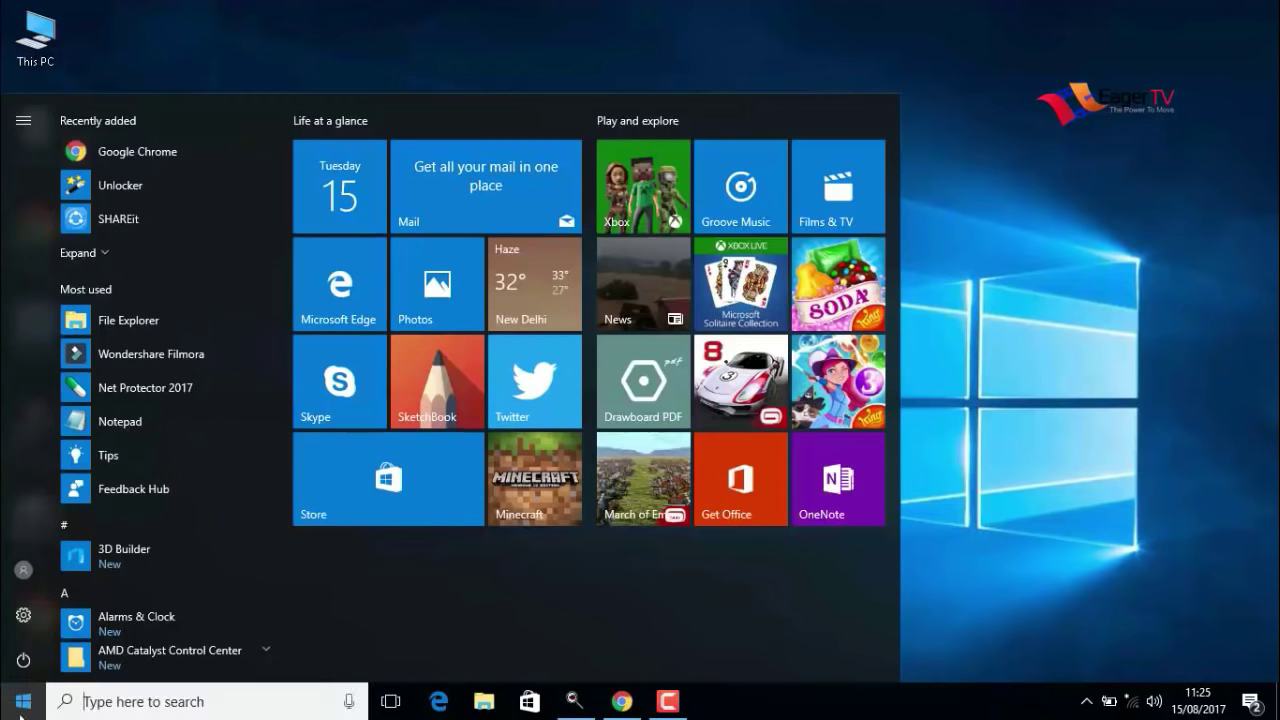
type("run")
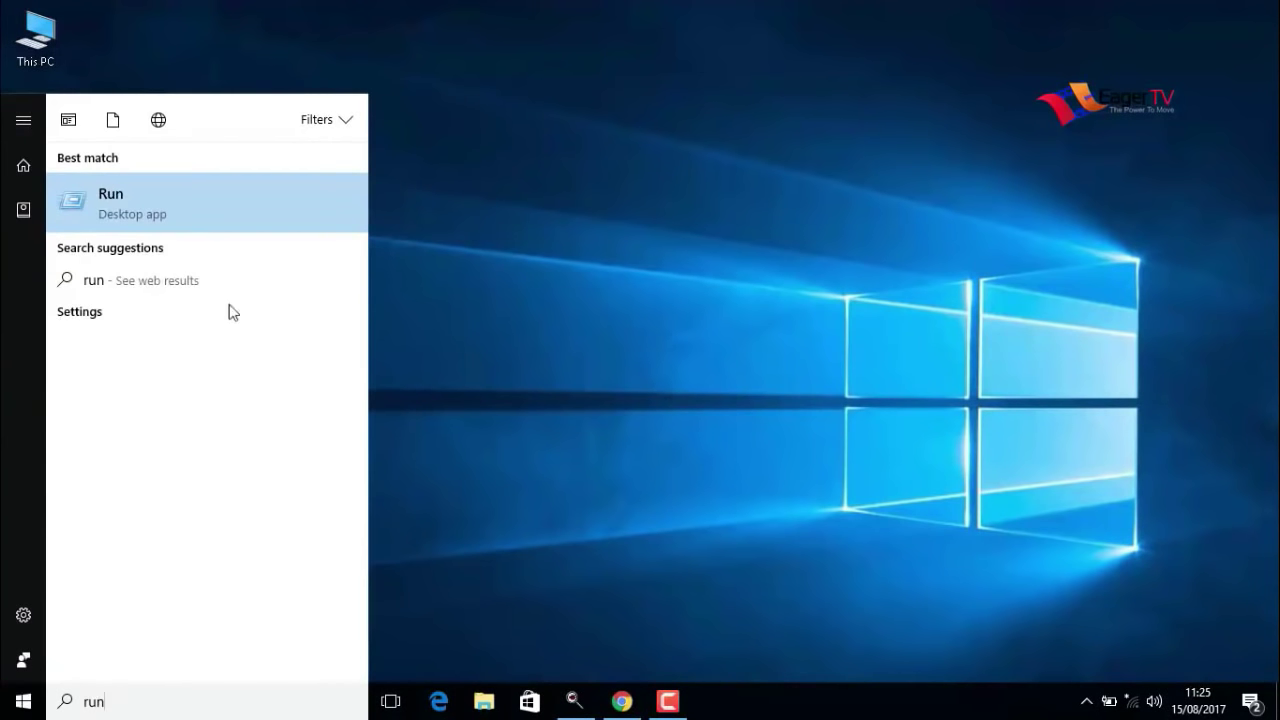
left_click(129, 205)
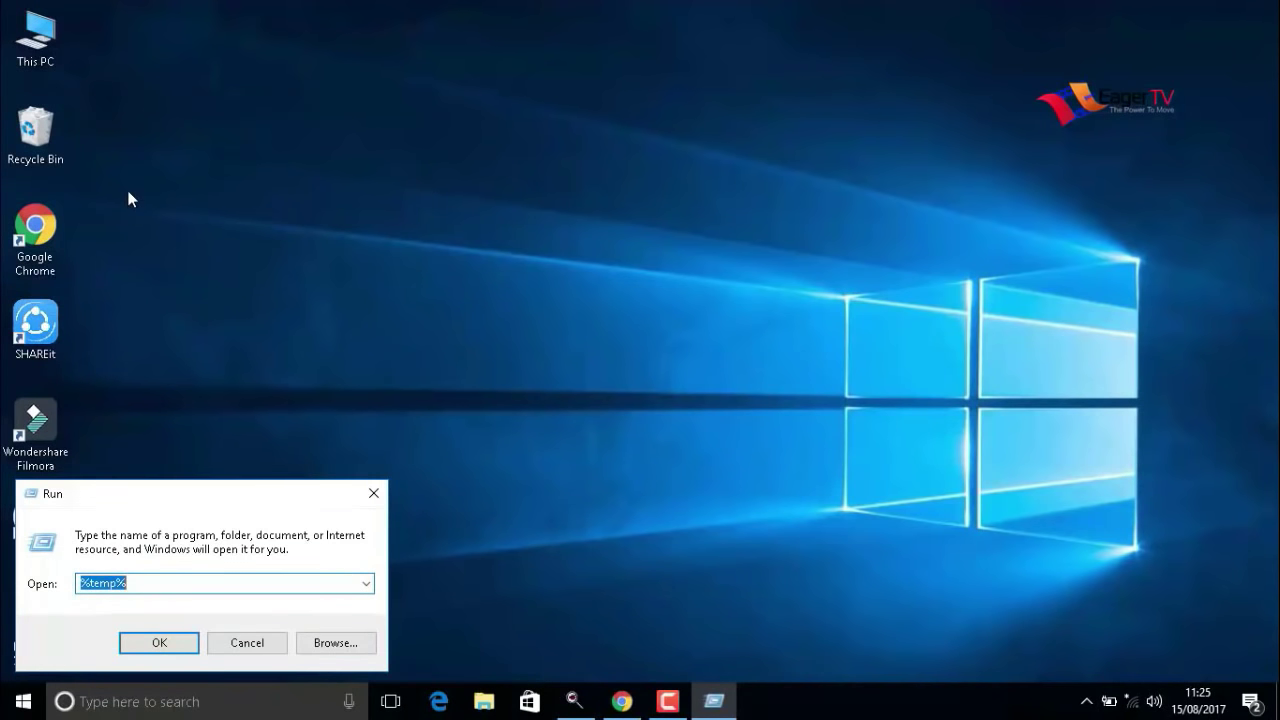
type("t")
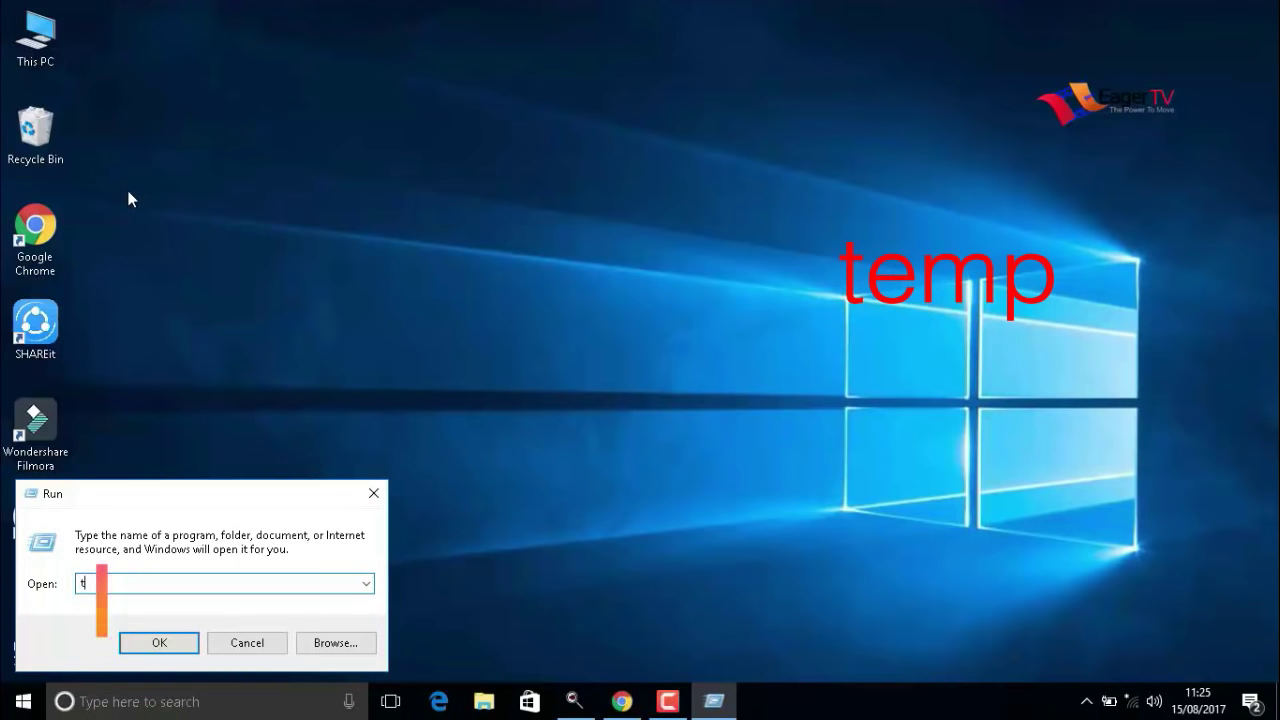
type("em")
type("p")
left_click(181, 640)
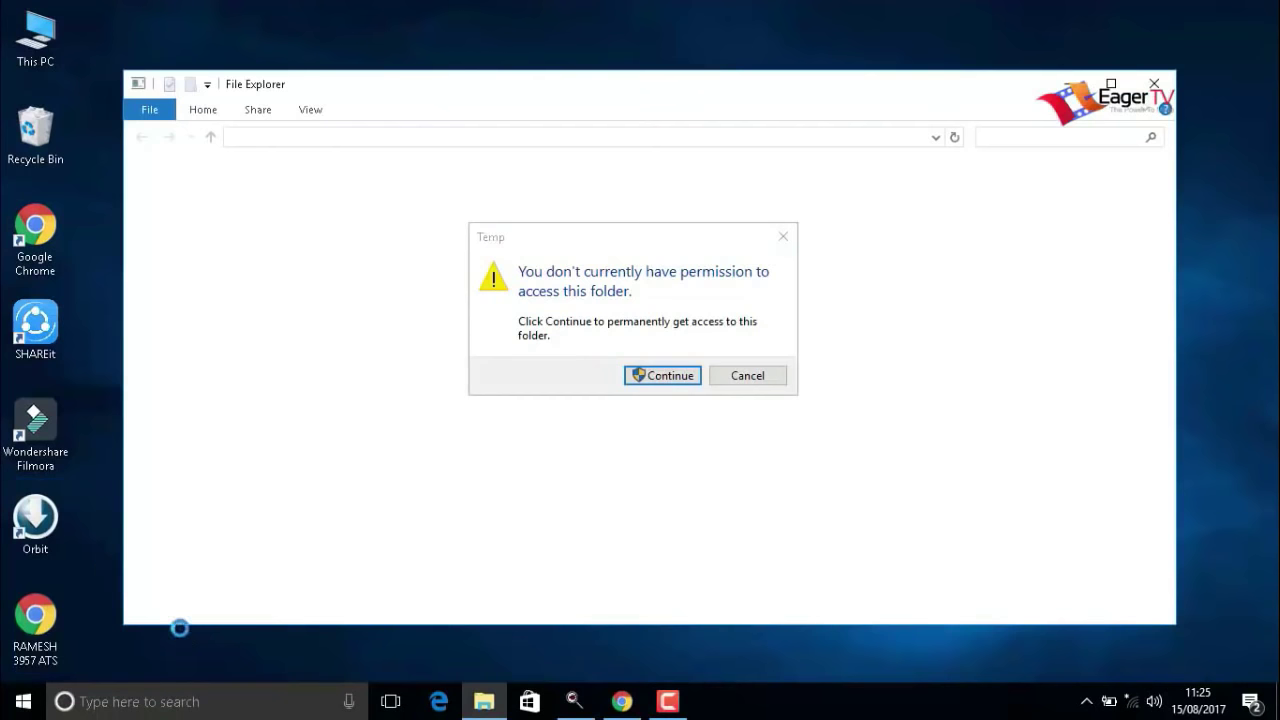
left_click(651, 380)
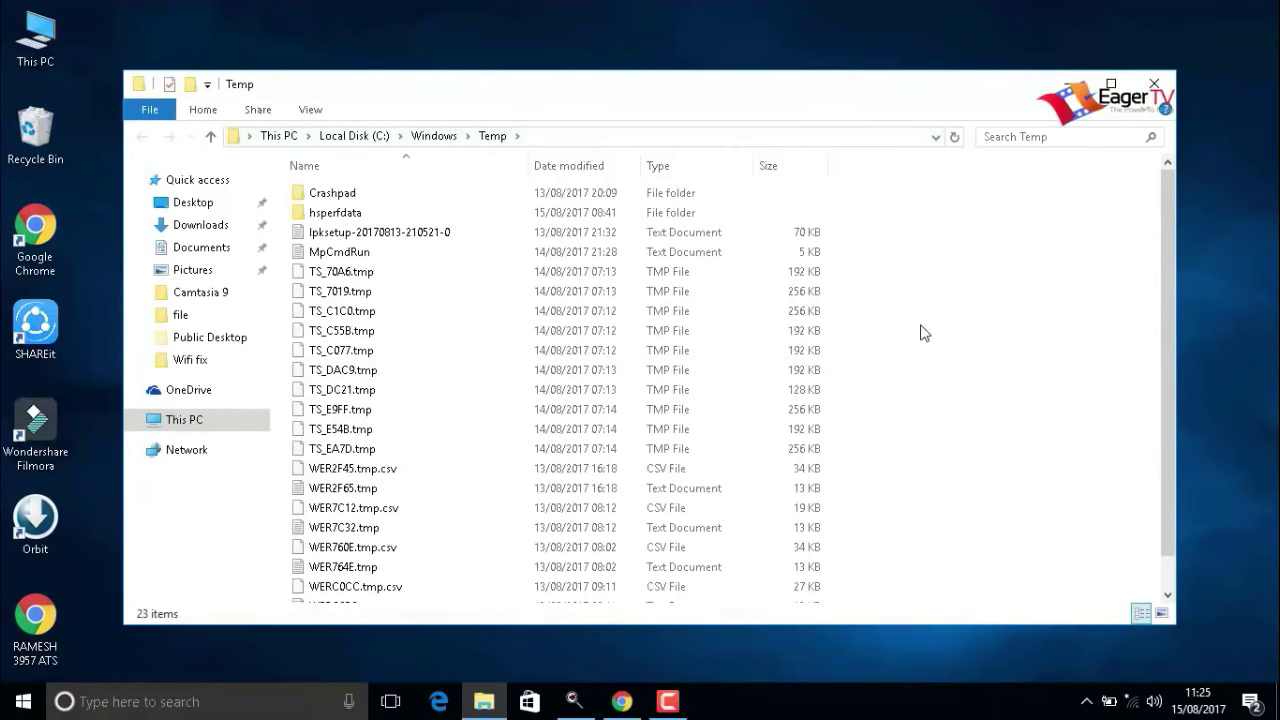
- Delete all files in the Windows Temp folder and close the window
key("ctrl+a")
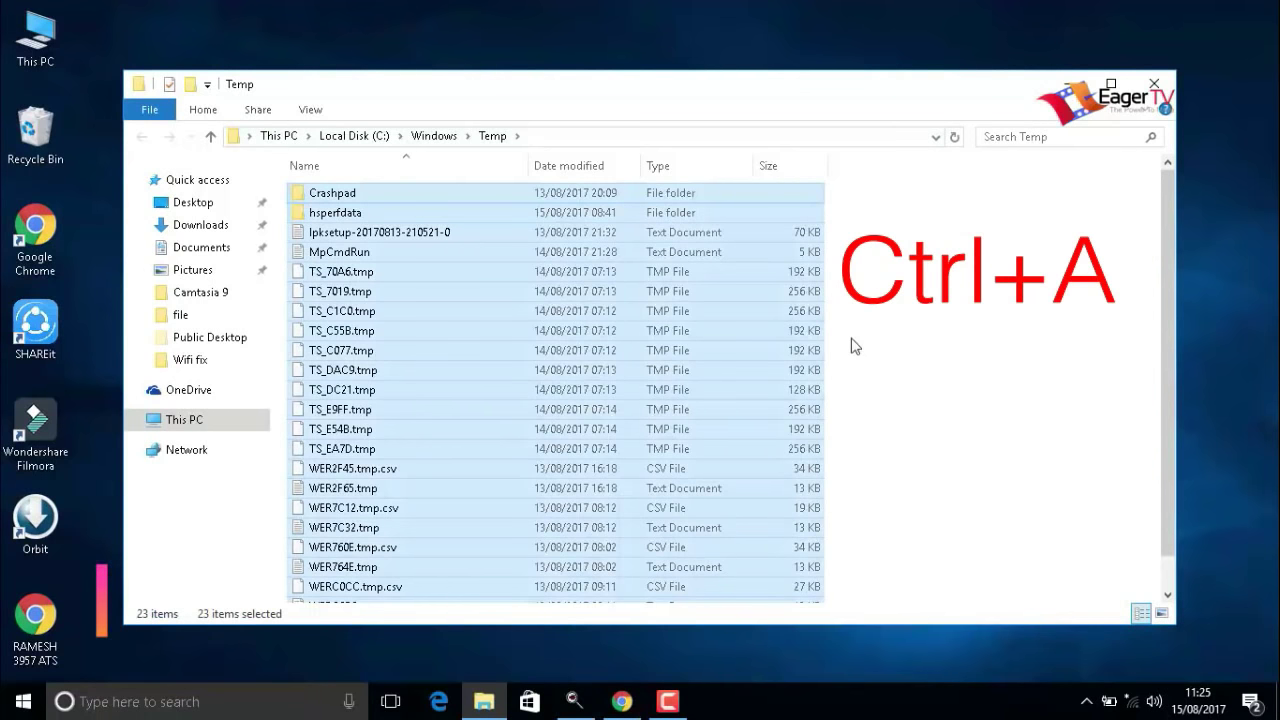
right_click(855, 345)
key("Escape")
key("ctrl+a")
right_click(738, 300)
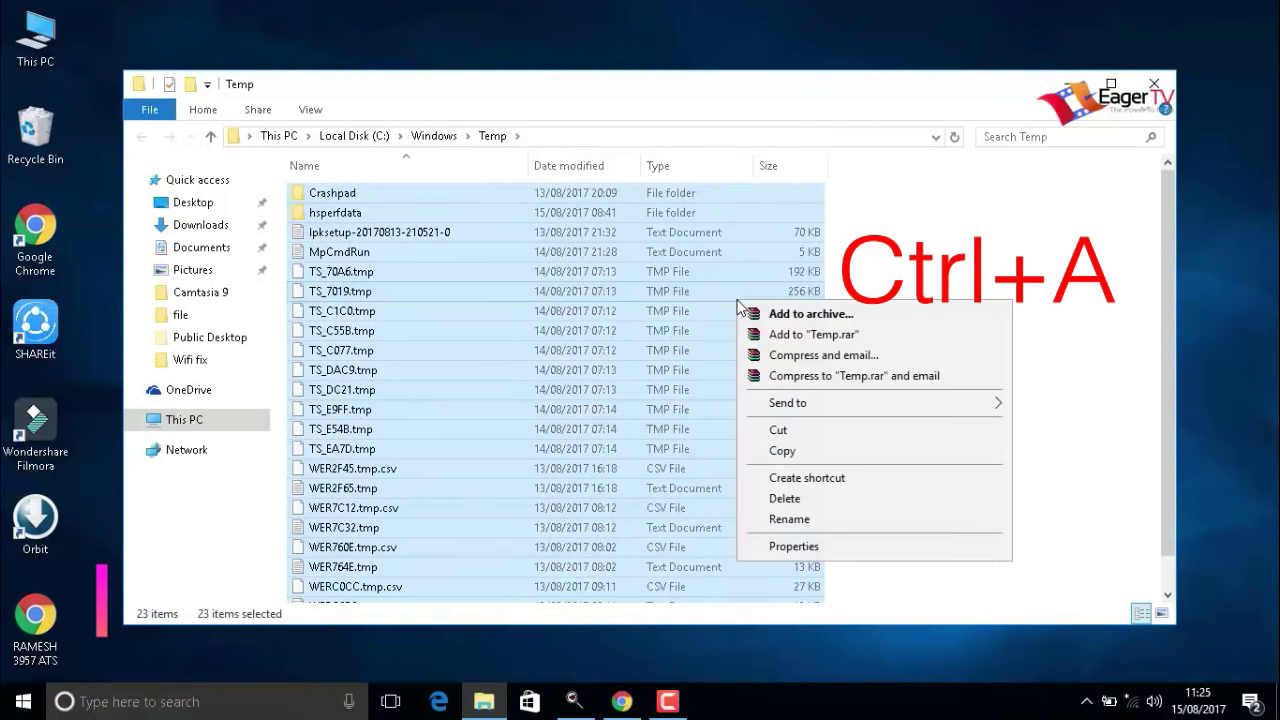
left_click(837, 498)
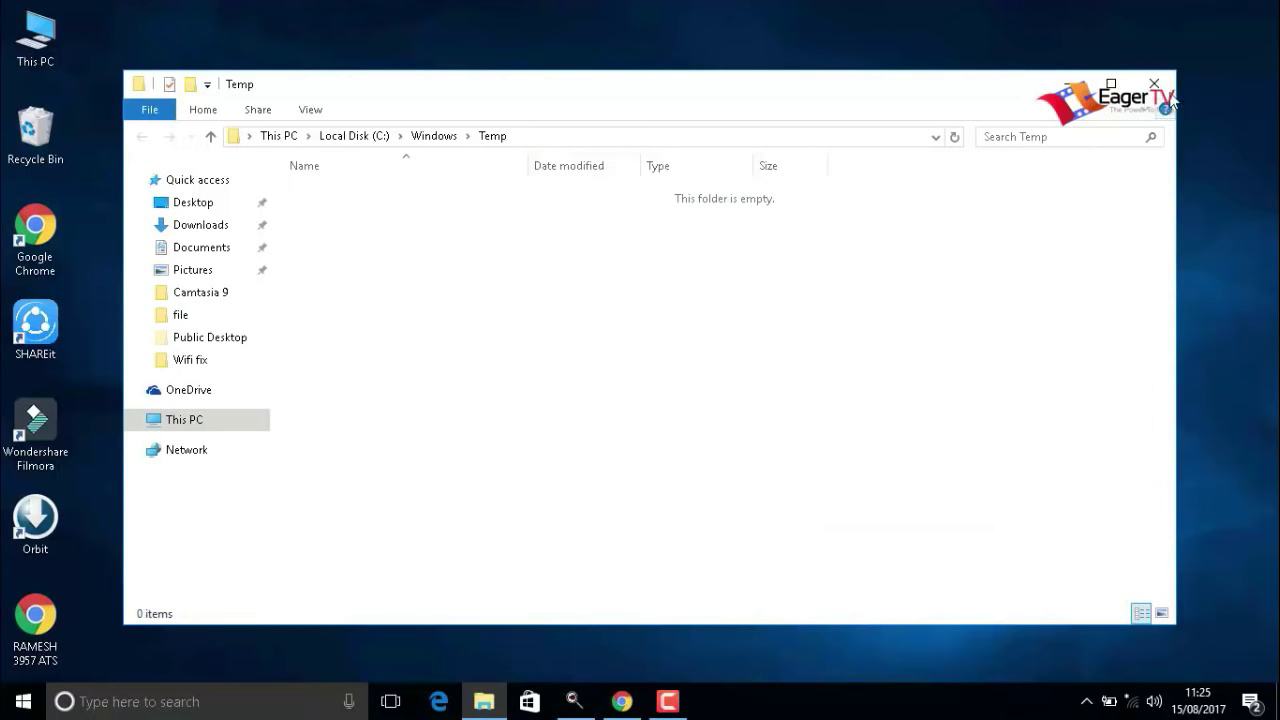
left_click(1163, 84)
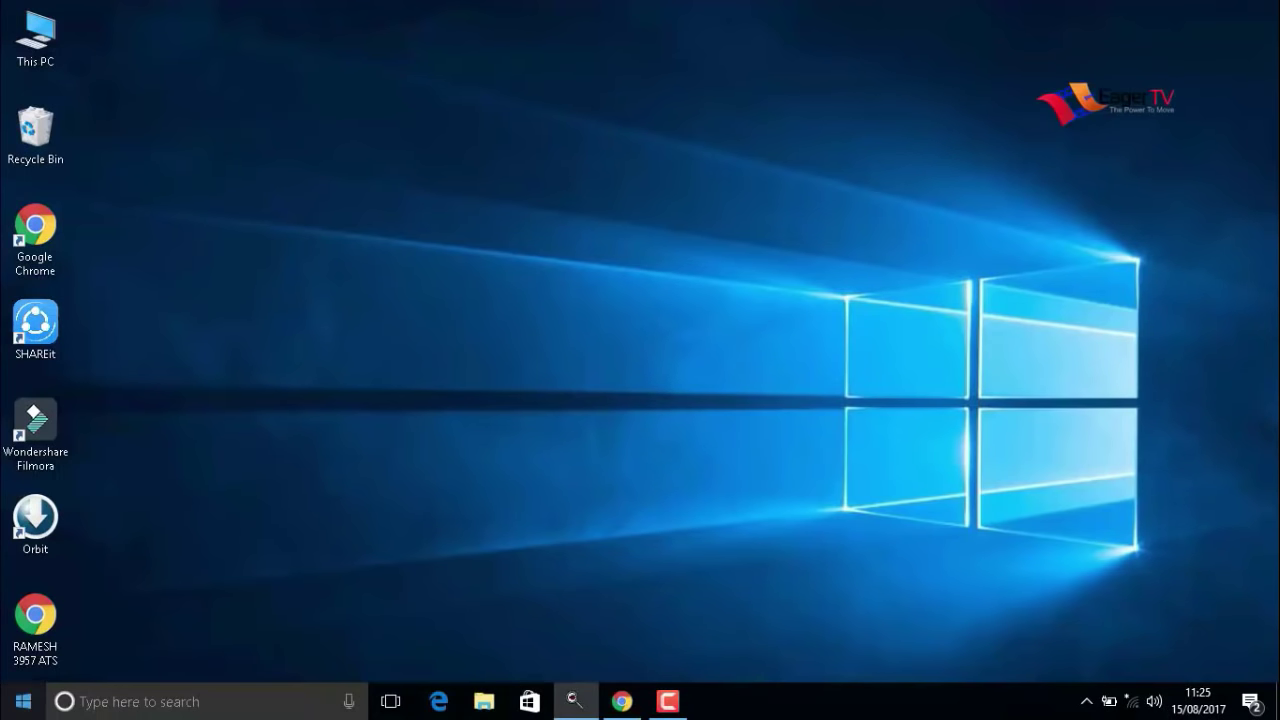
- Run 'prefetch' from the Run dialog to open the Prefetch folder
key("super")
type("r")
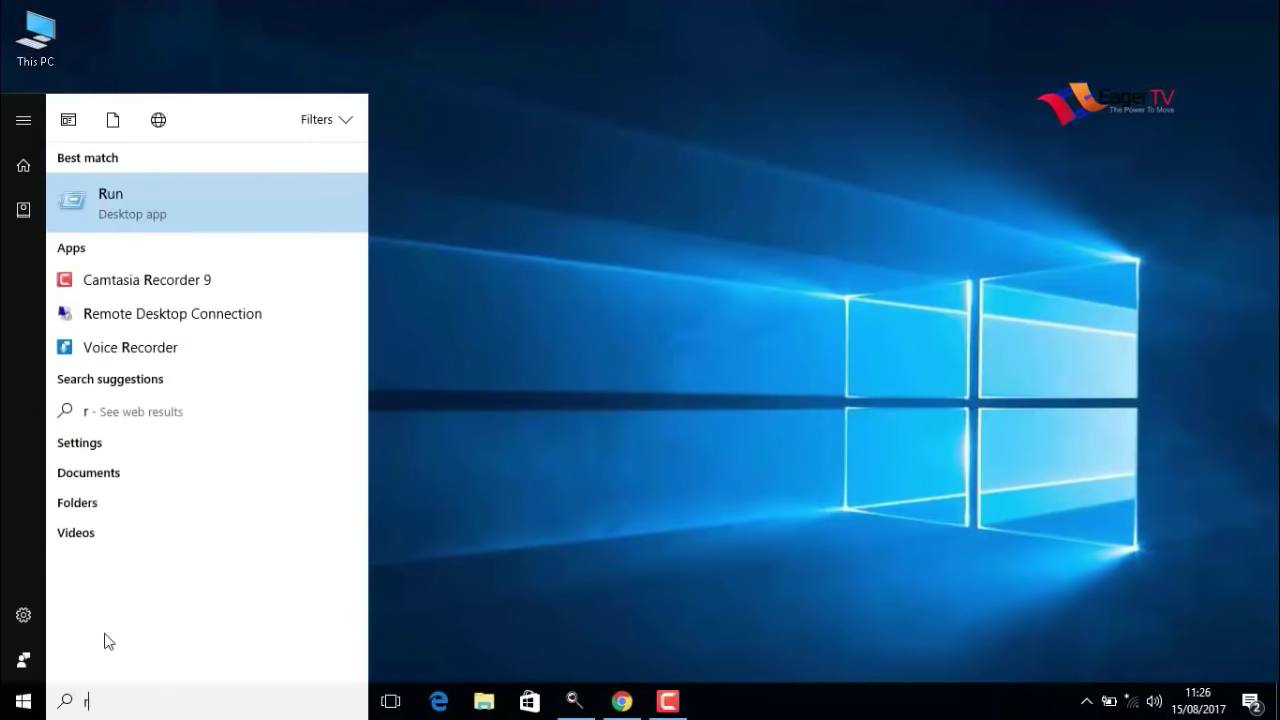
type("un")
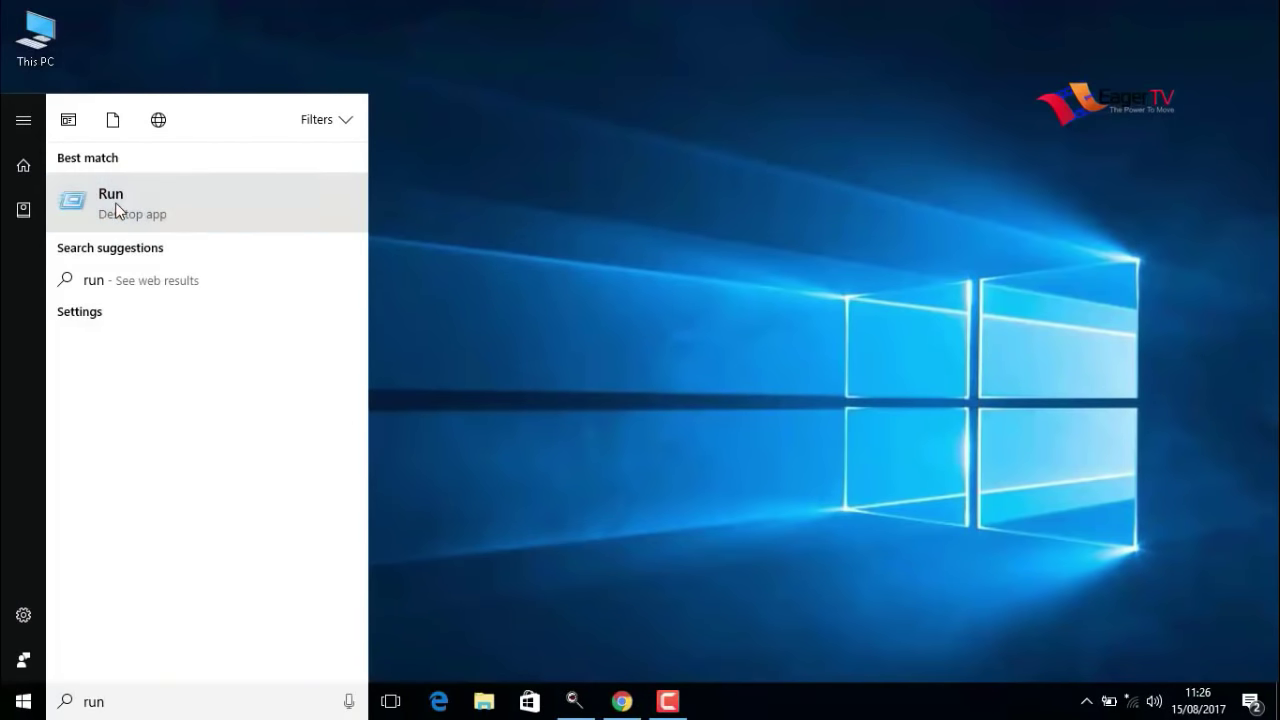
left_click(115, 204)
type("p")
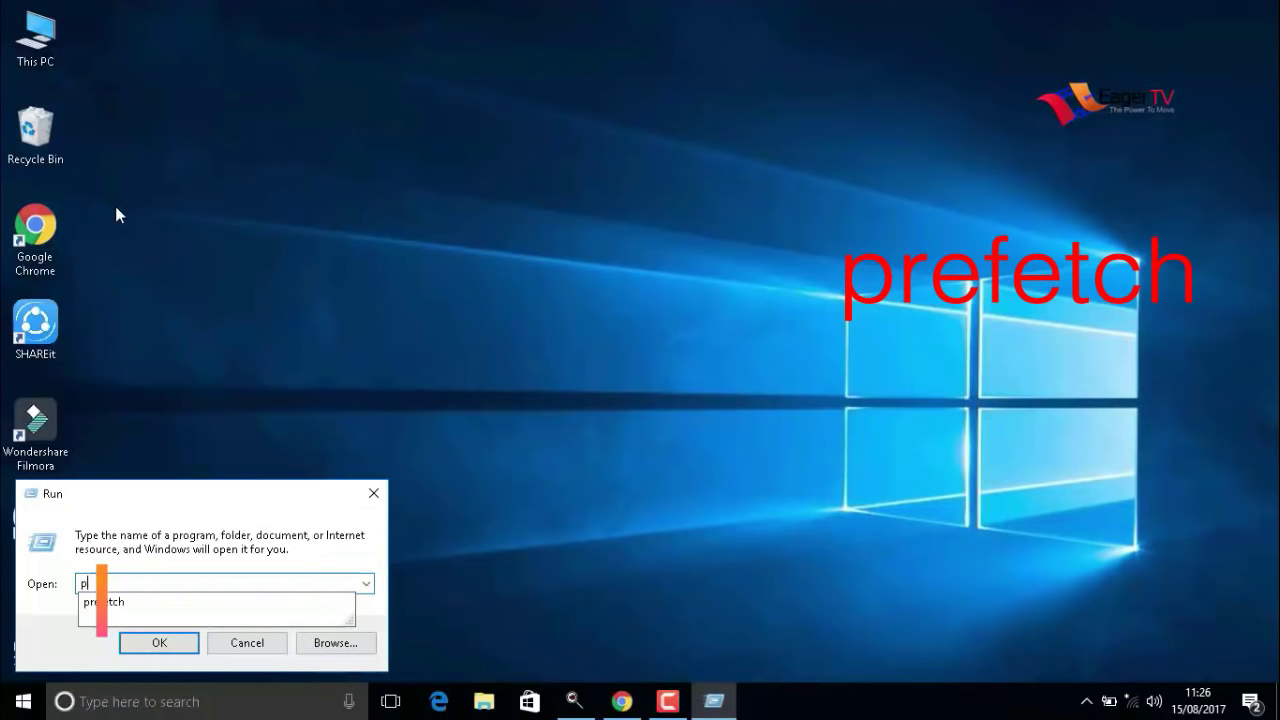
type("ref")
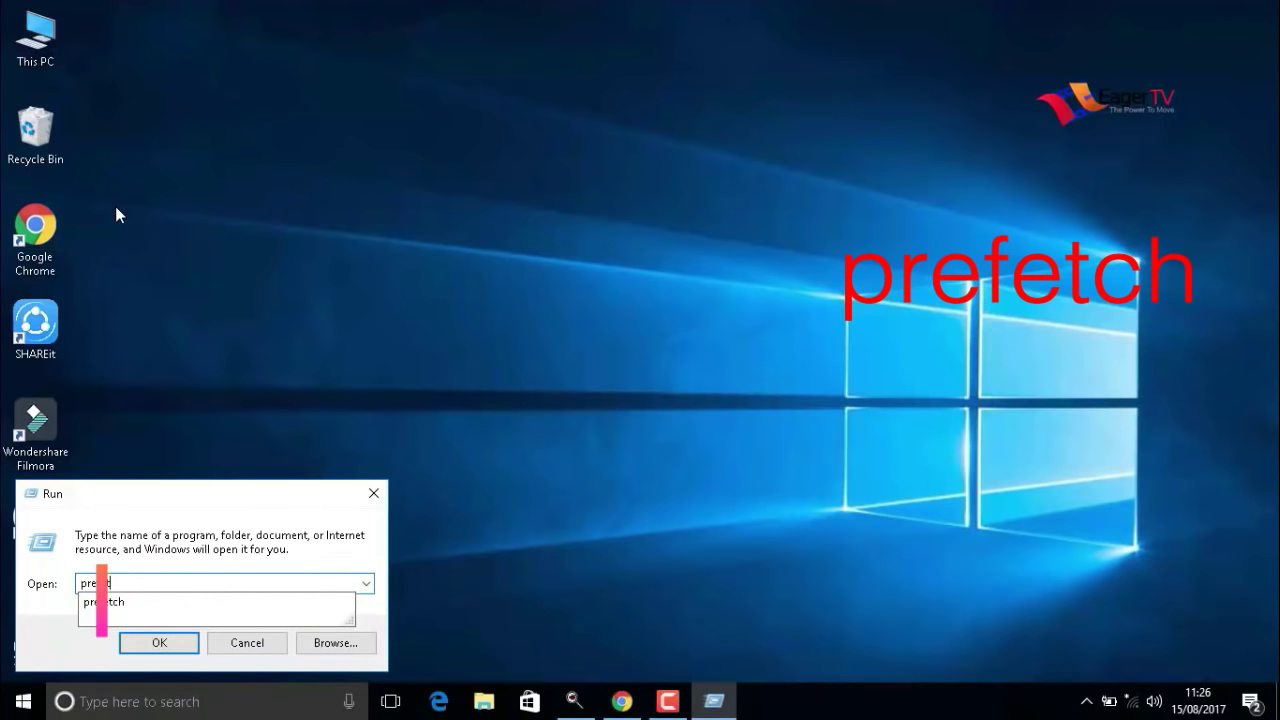
type("etch")
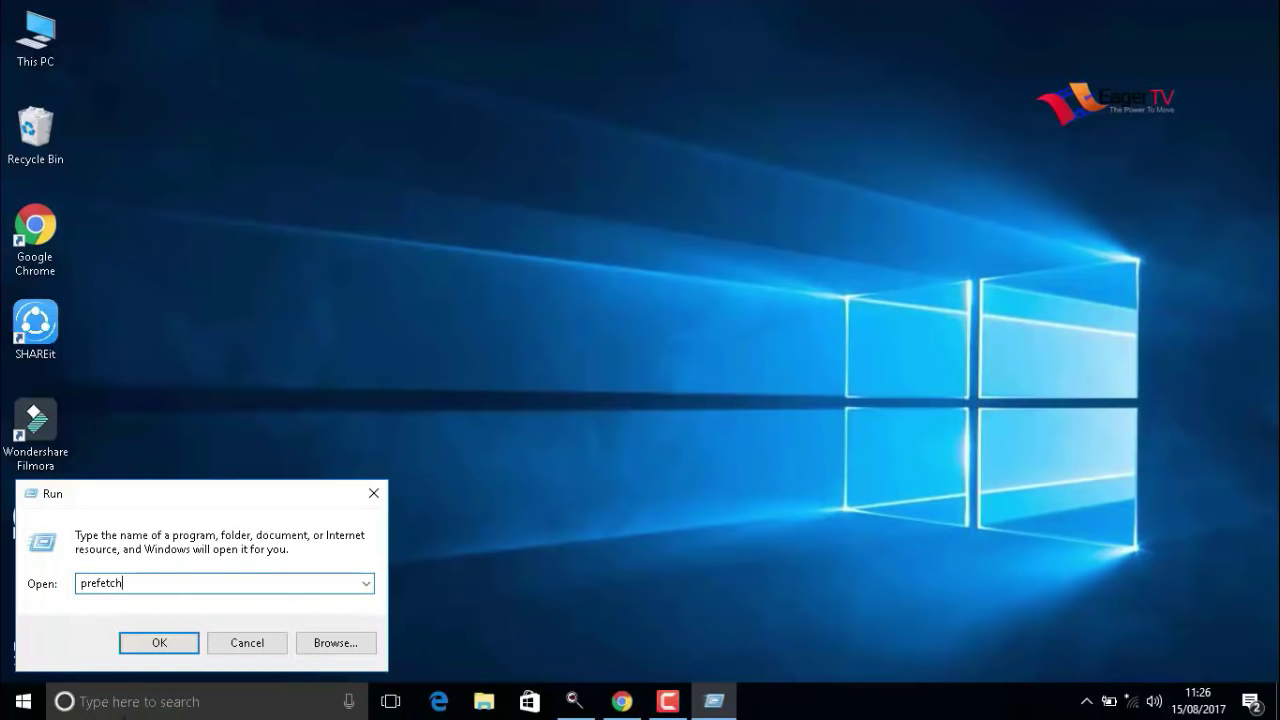
left_click(162, 647)
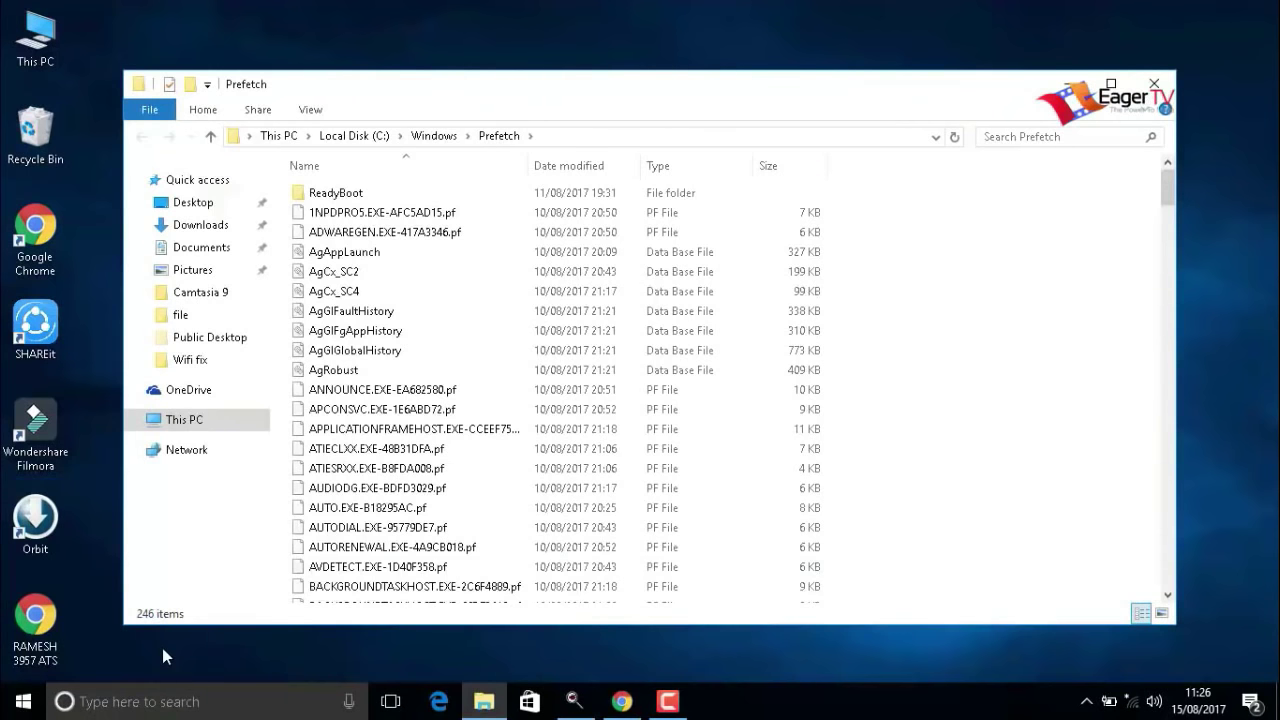
- Delete all 246 prefetch files and close the Prefetch folder window
key("ctrl+a")
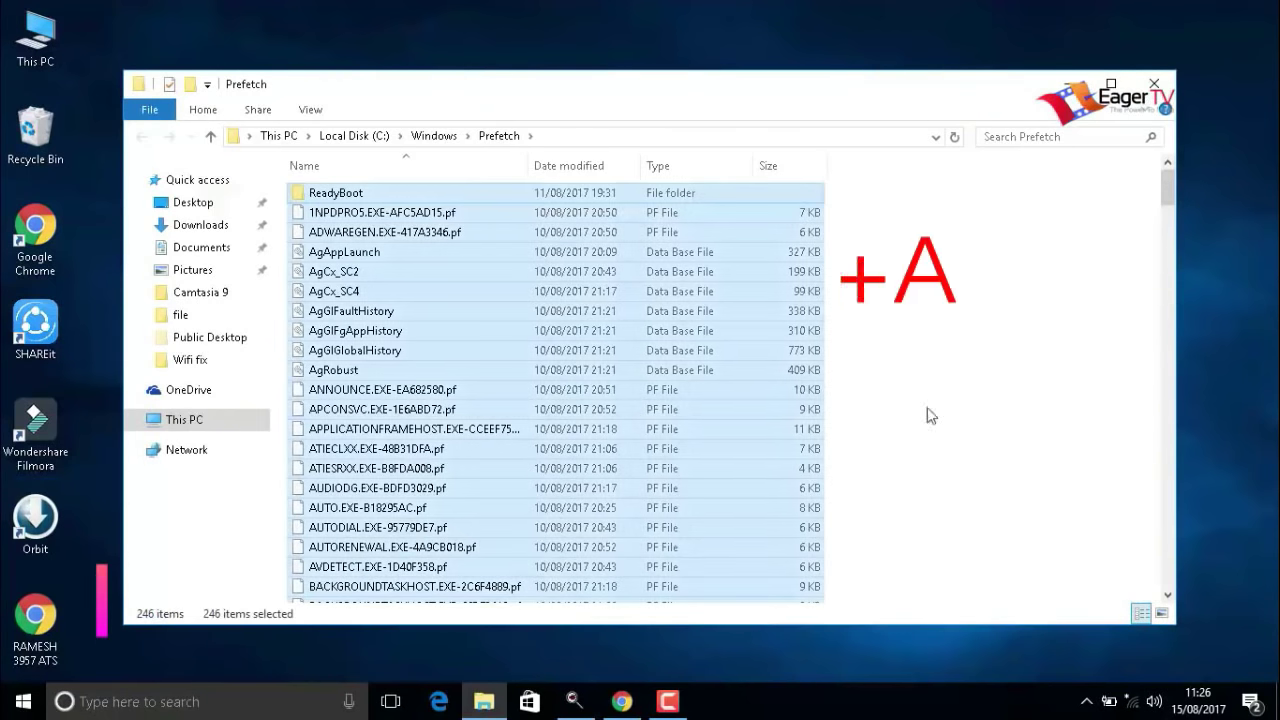
right_click(766, 394)
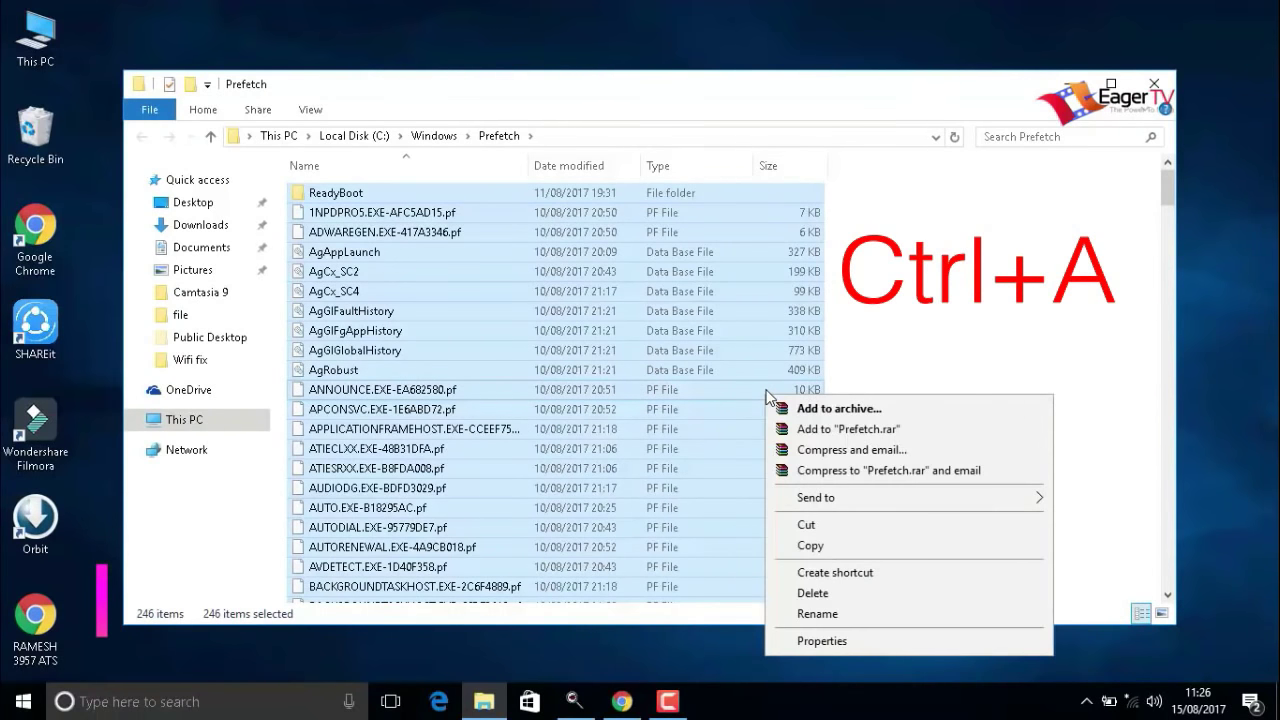
left_click(805, 593)
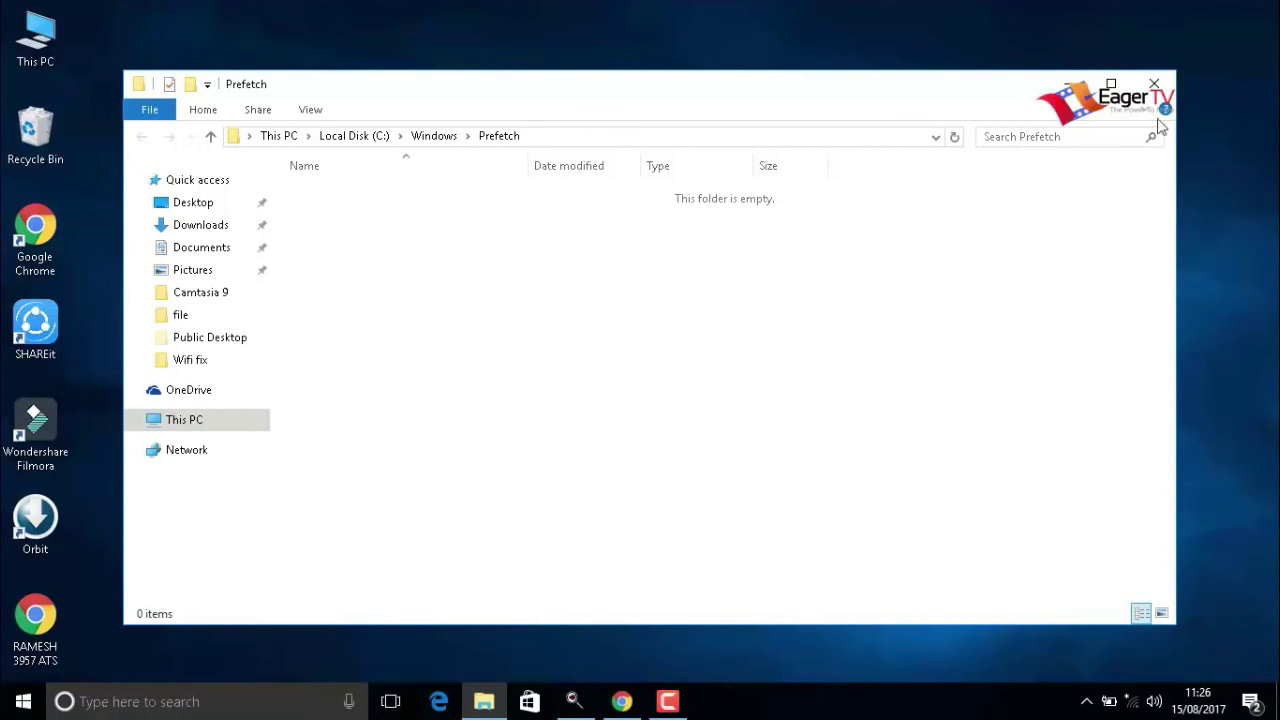
left_click(1154, 84)
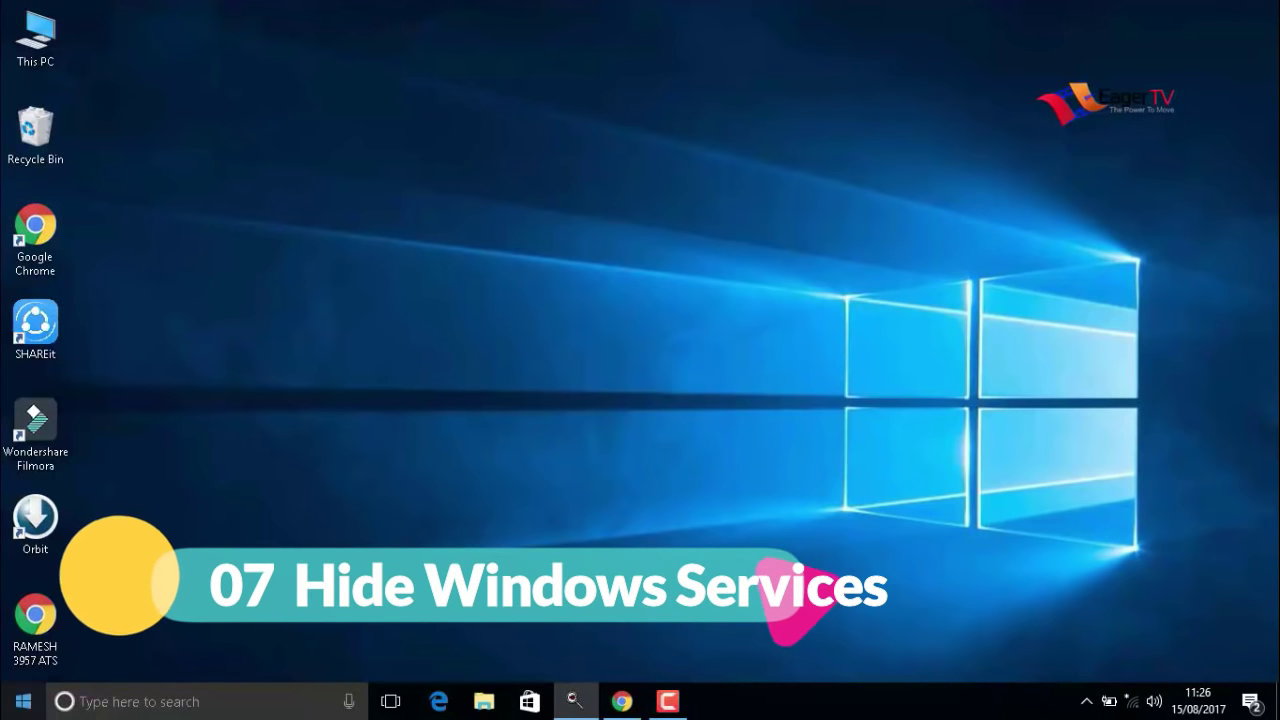
- Run msconfig from the Run dialog to launch System Configuration
left_click(23, 701)
type("r")
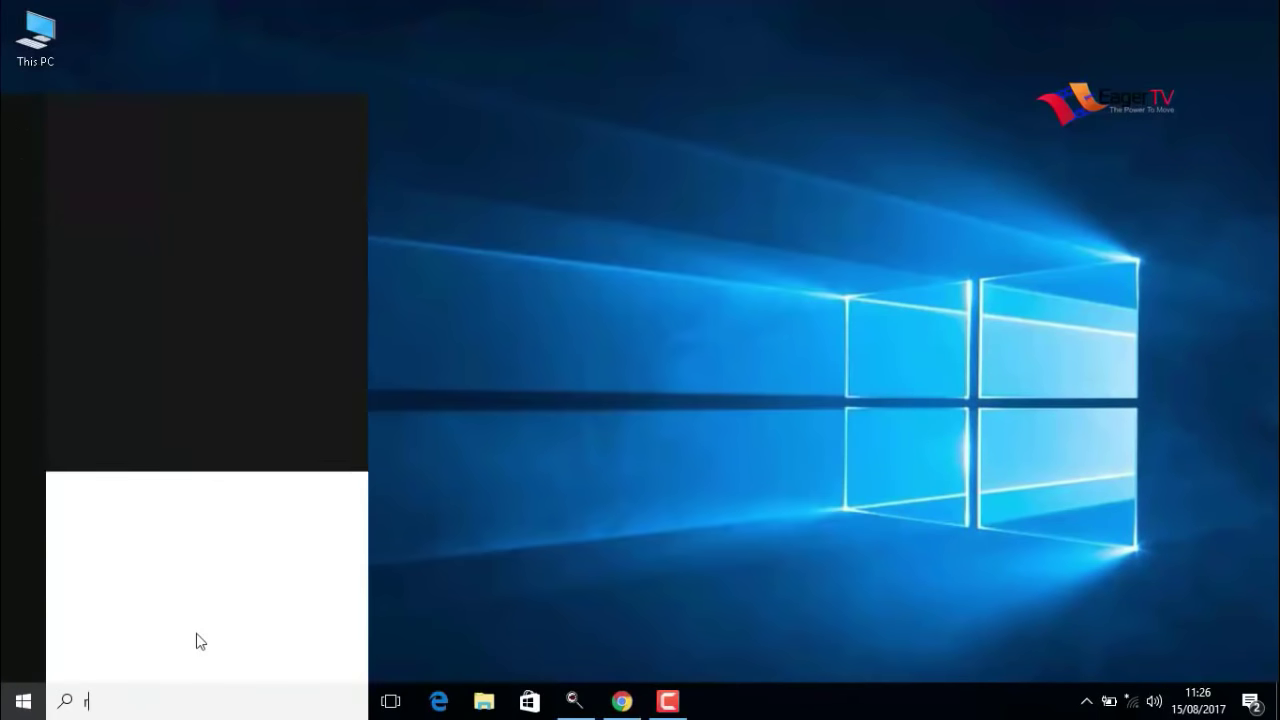
type("un")
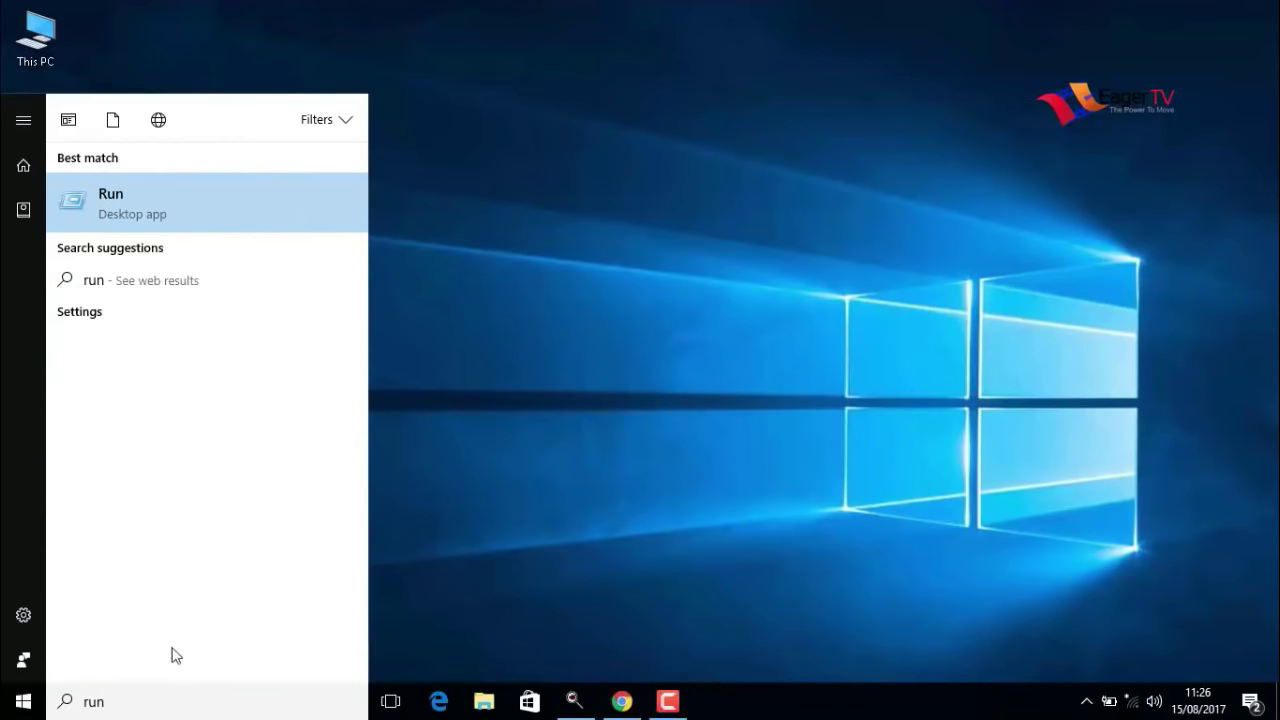
left_click(116, 207)
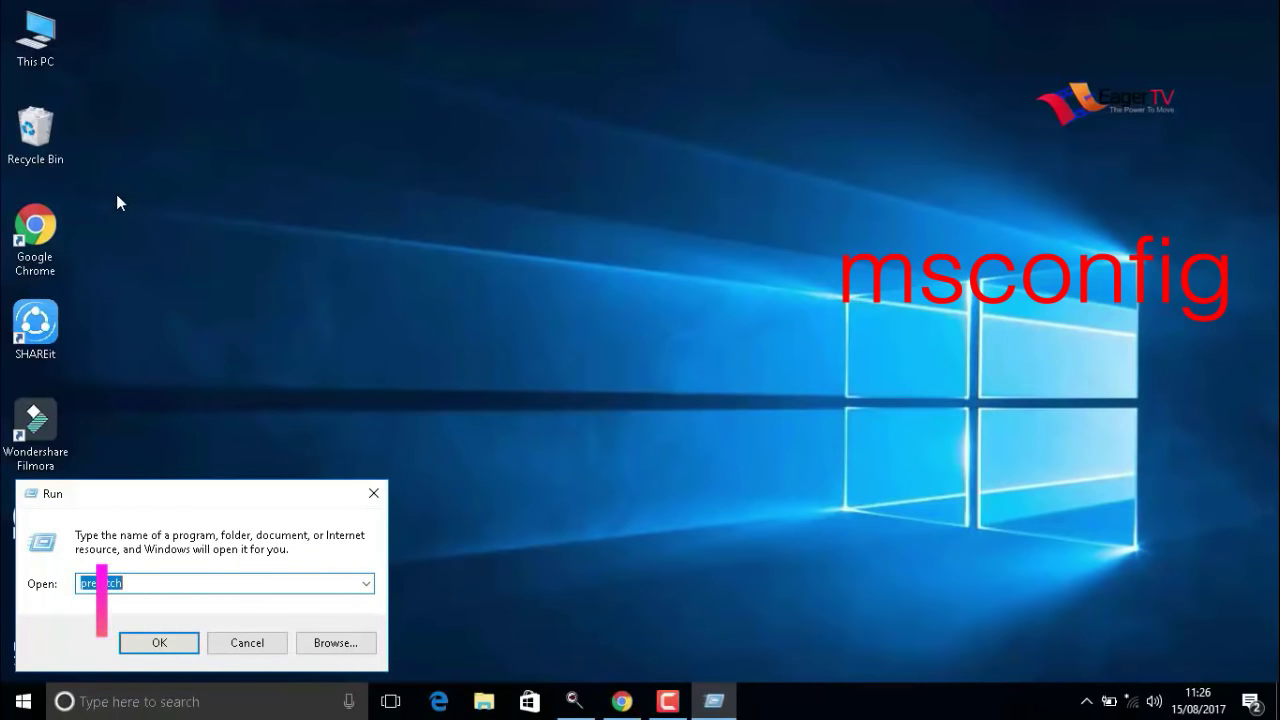
type("msconfi")
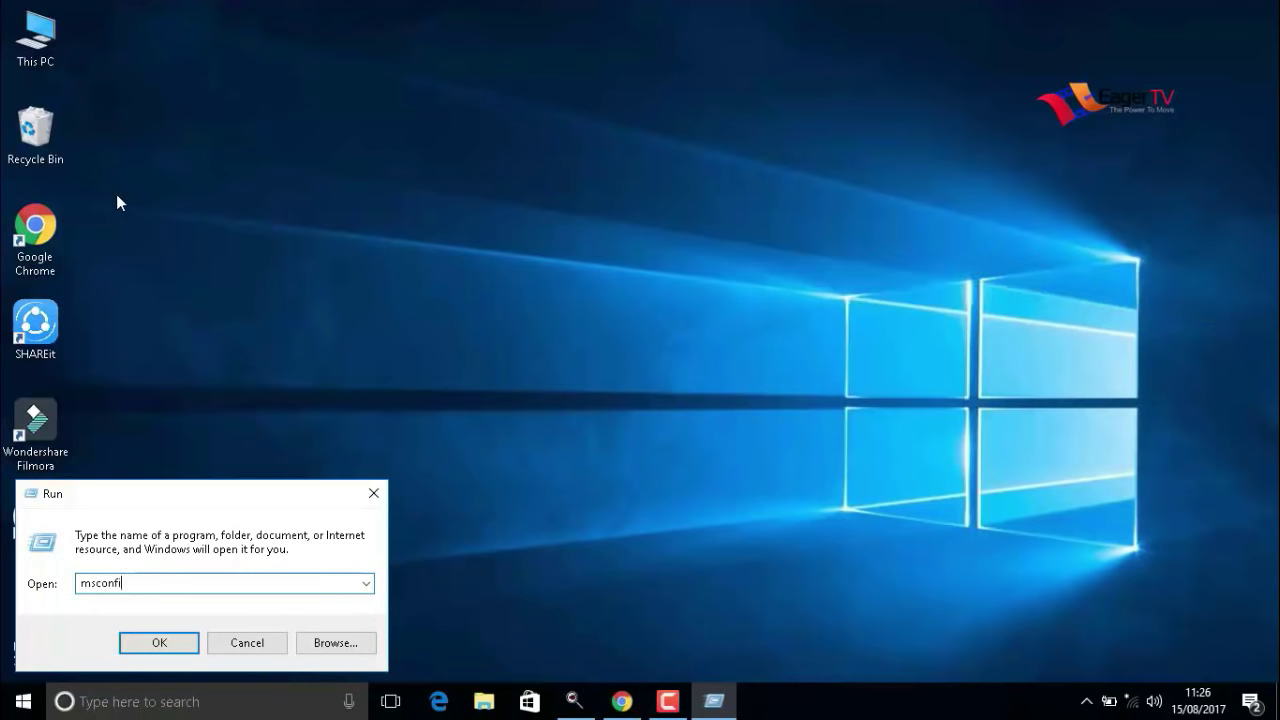
type("g")
left_click(144, 646)
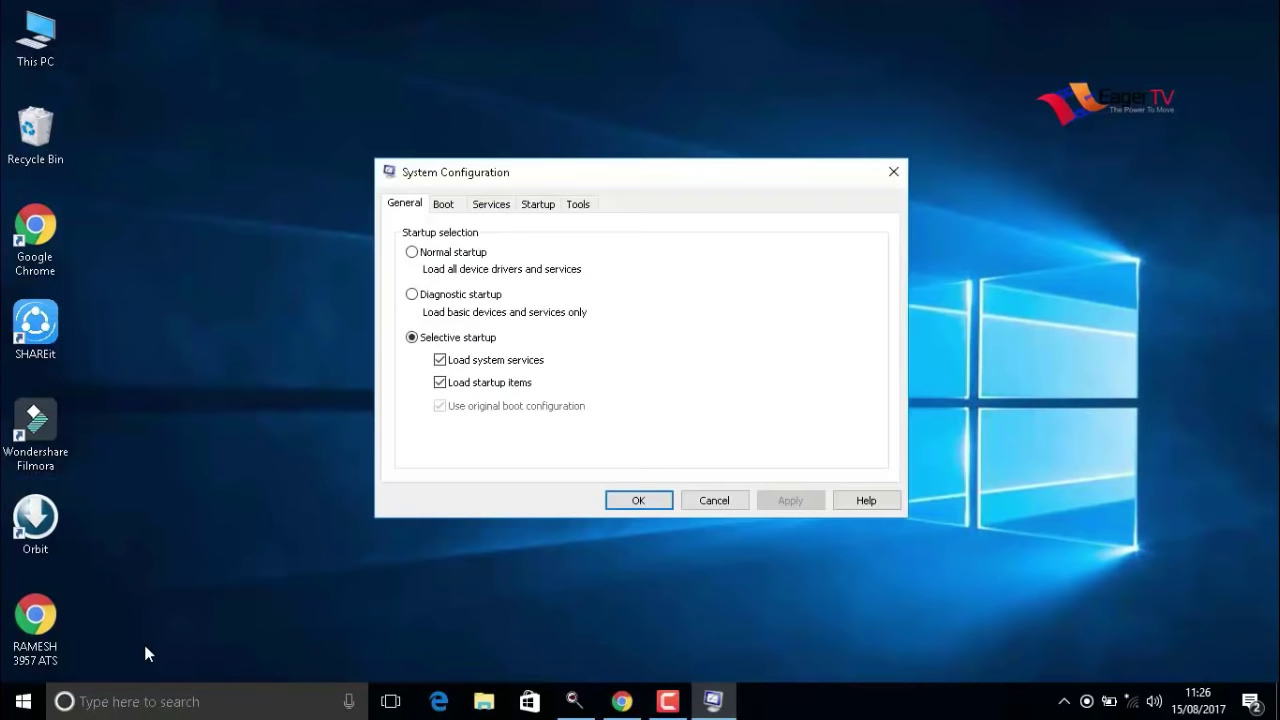
- On the Services tab, tick 'Hide all Microsoft services' and confirm with OK
left_click(504, 206)
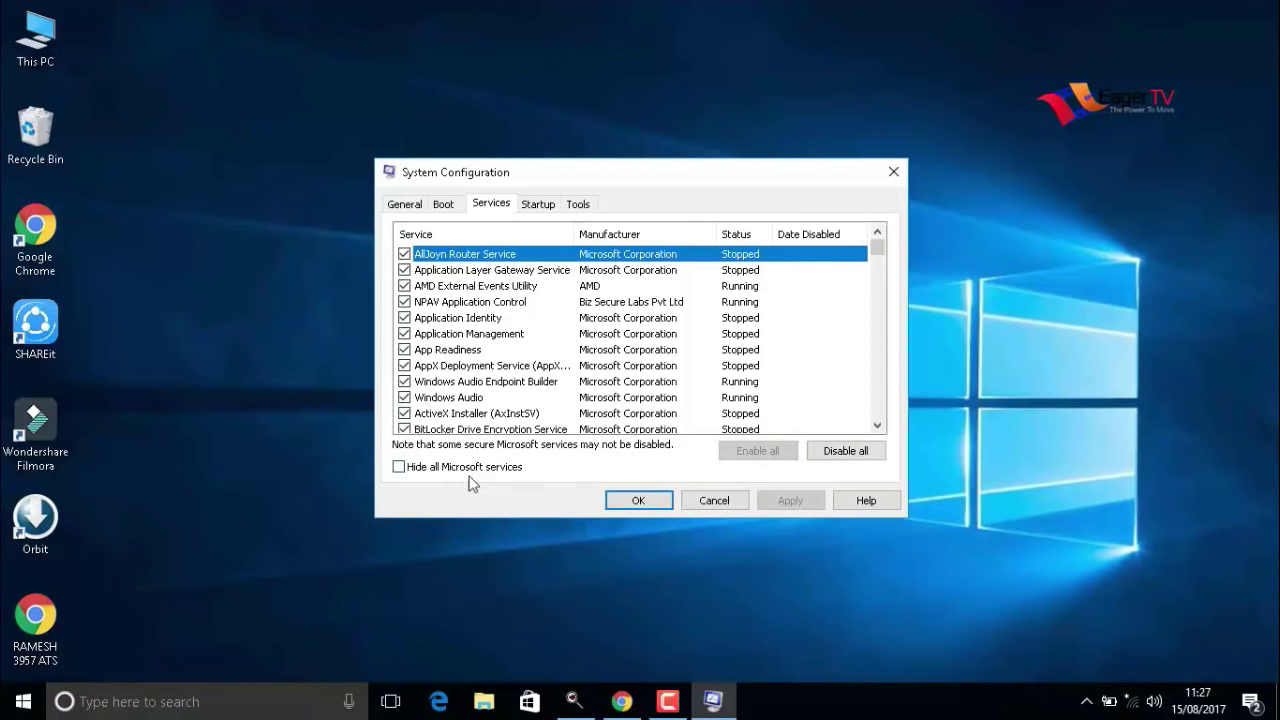
left_click(398, 467)
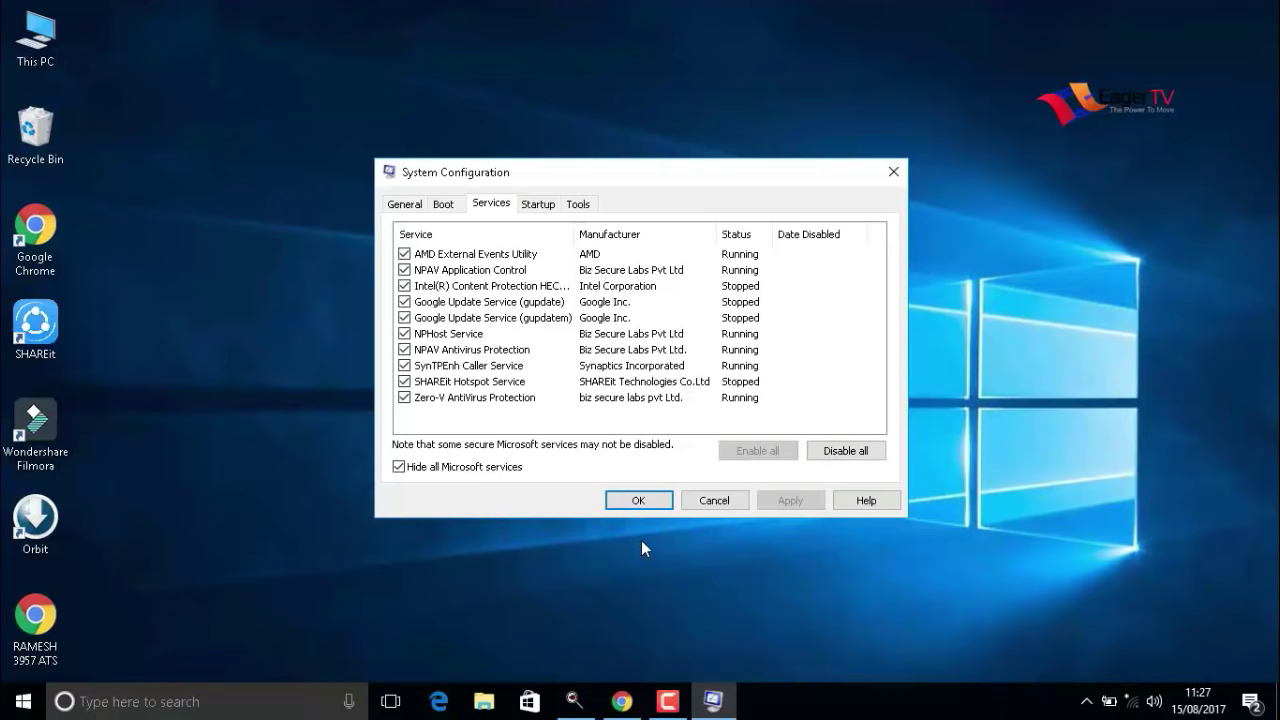
left_click(628, 503)
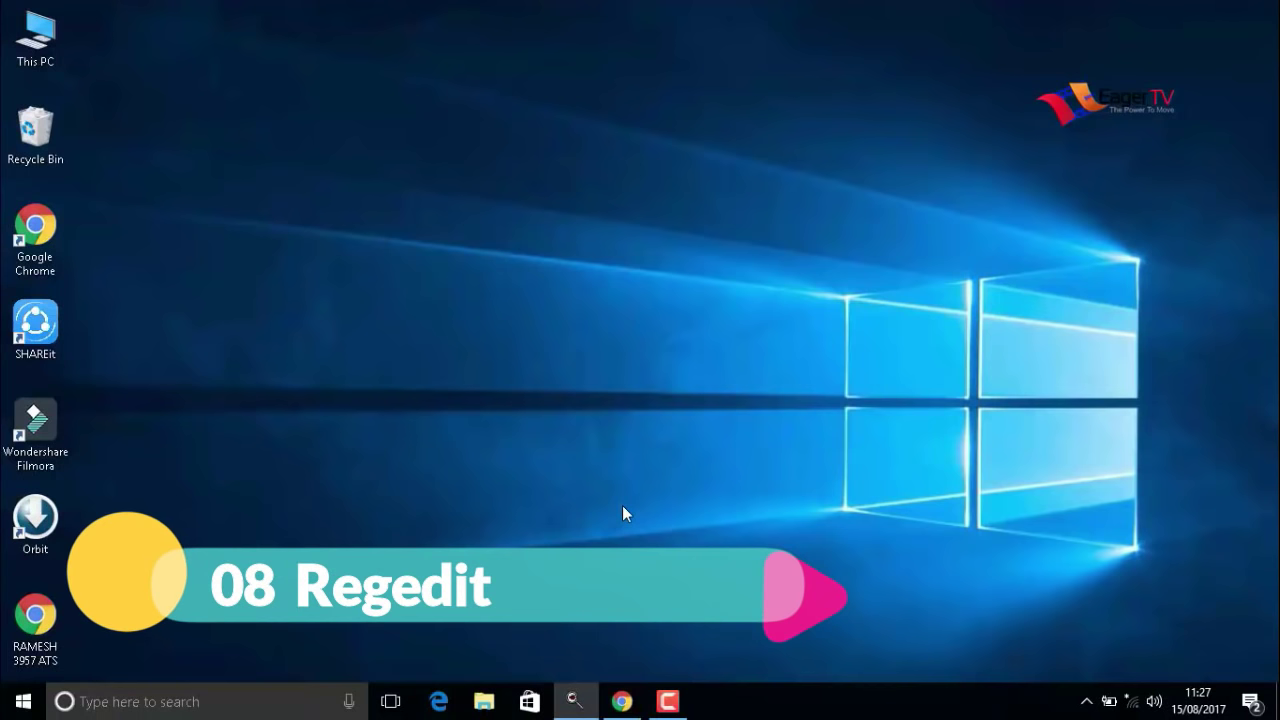
- Open the Run dialog and start entering regedit
left_click(15, 702)
type("r")
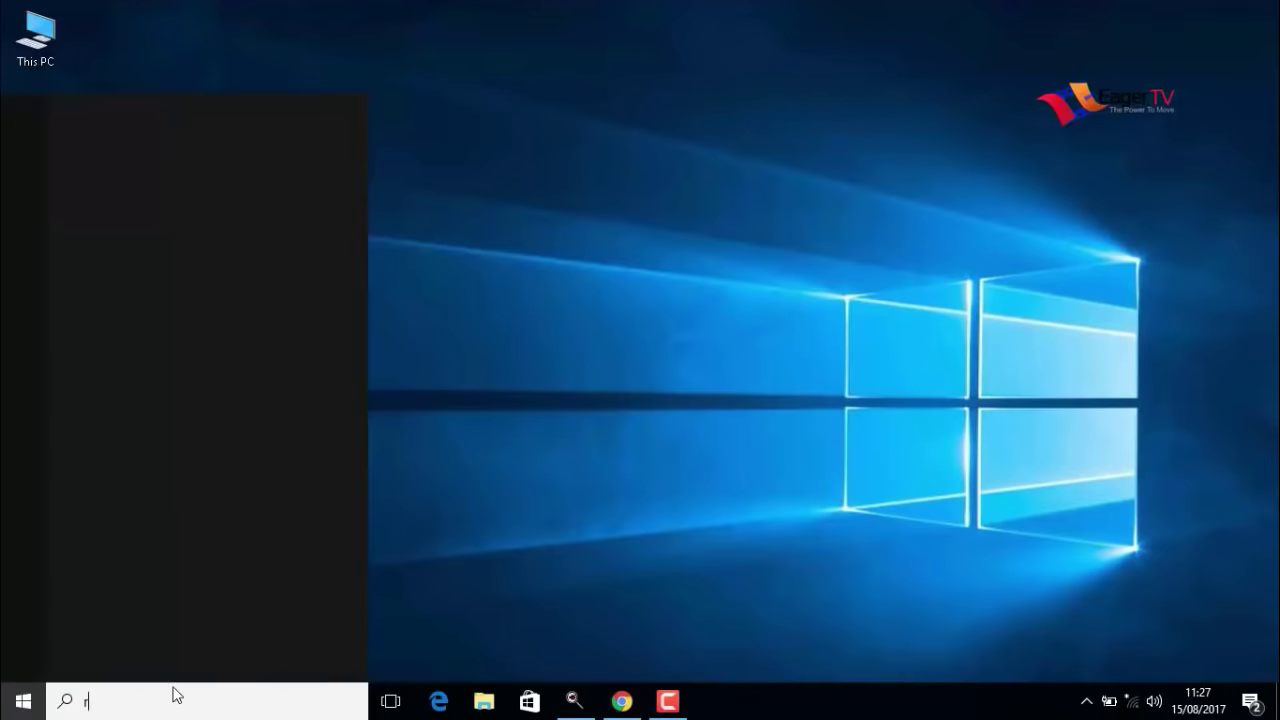
type("un")
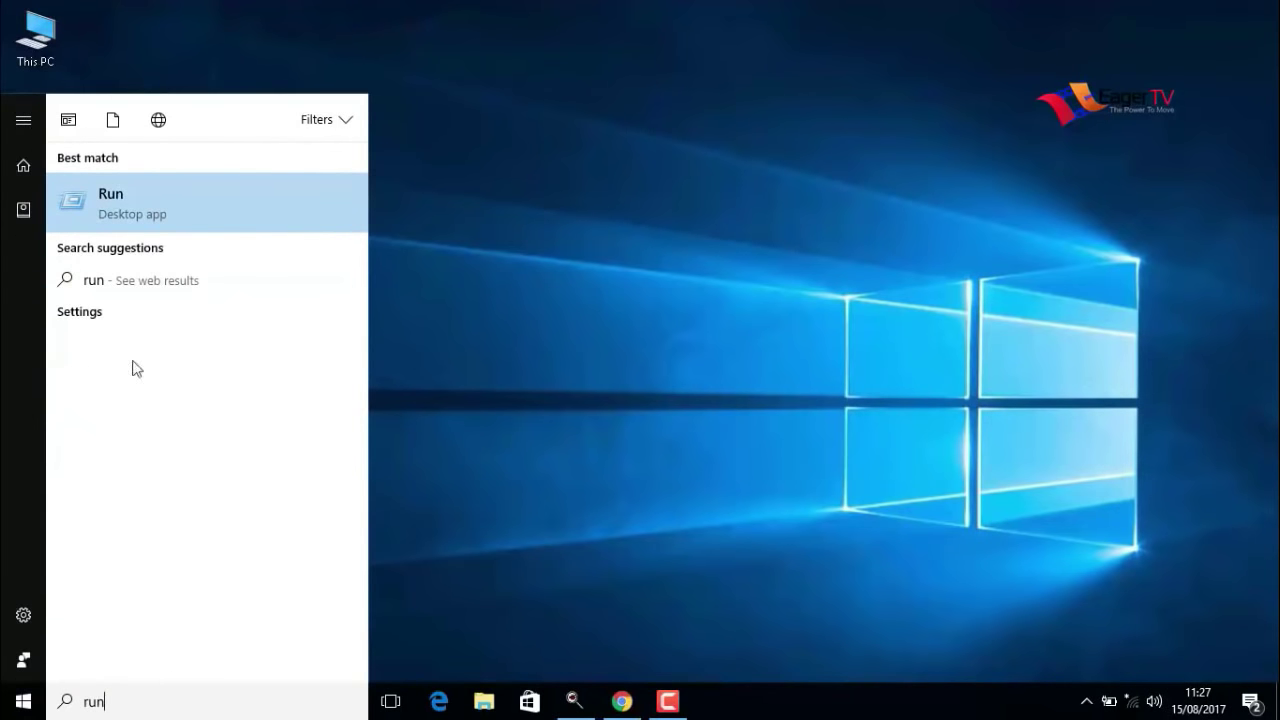
left_click(118, 215)
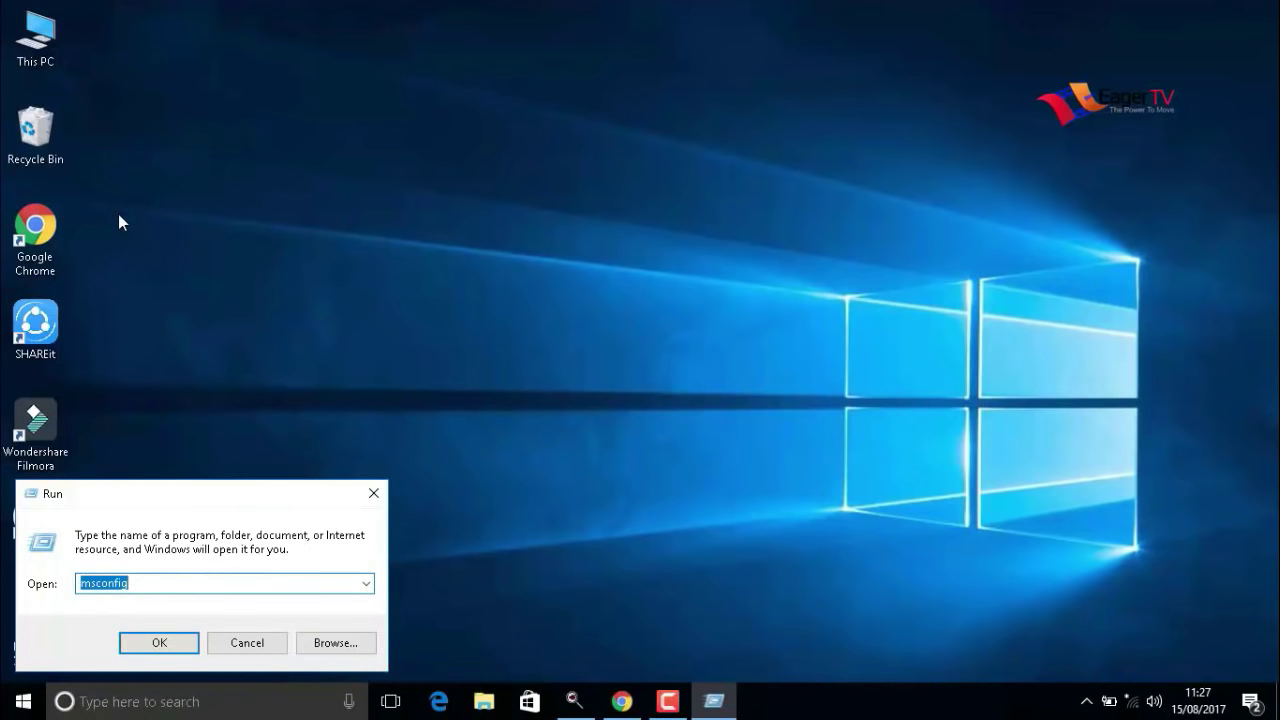
type("regedit")
- Launch Registry Editor and navigate to HKEY_CURRENT_USER\Control Panel\Mouse
left_click(139, 643)
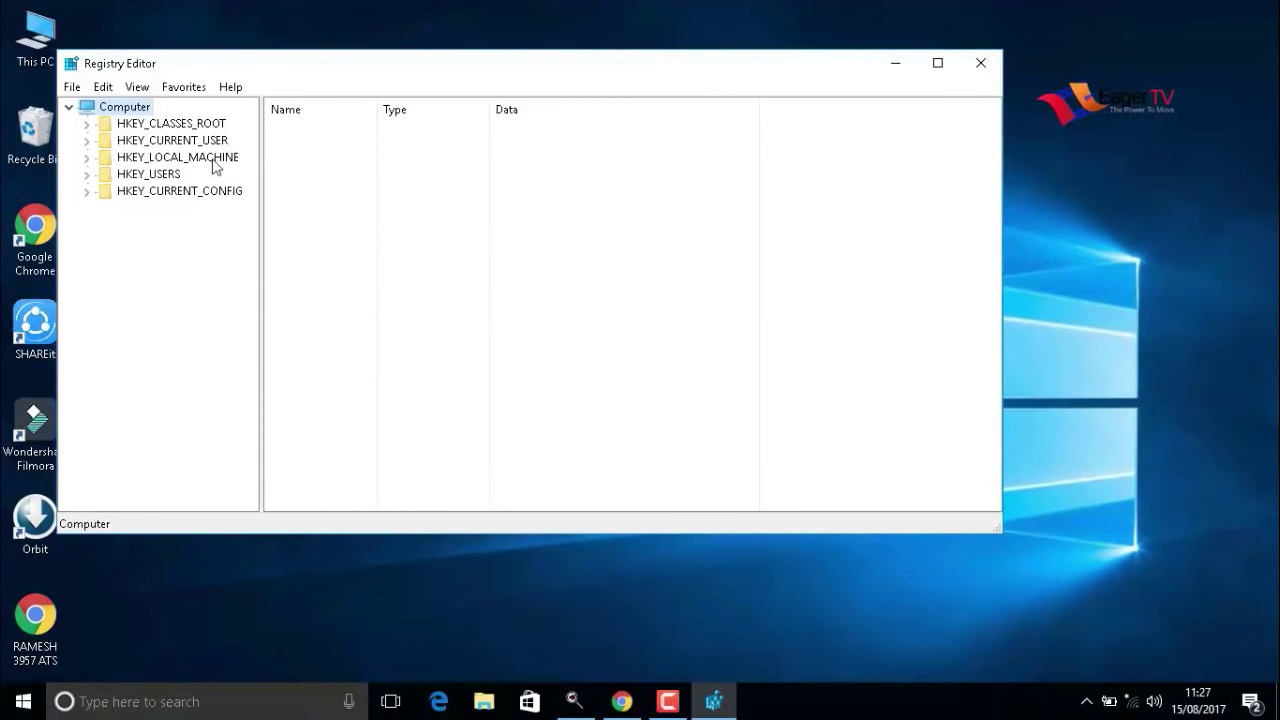
double_click(151, 142)
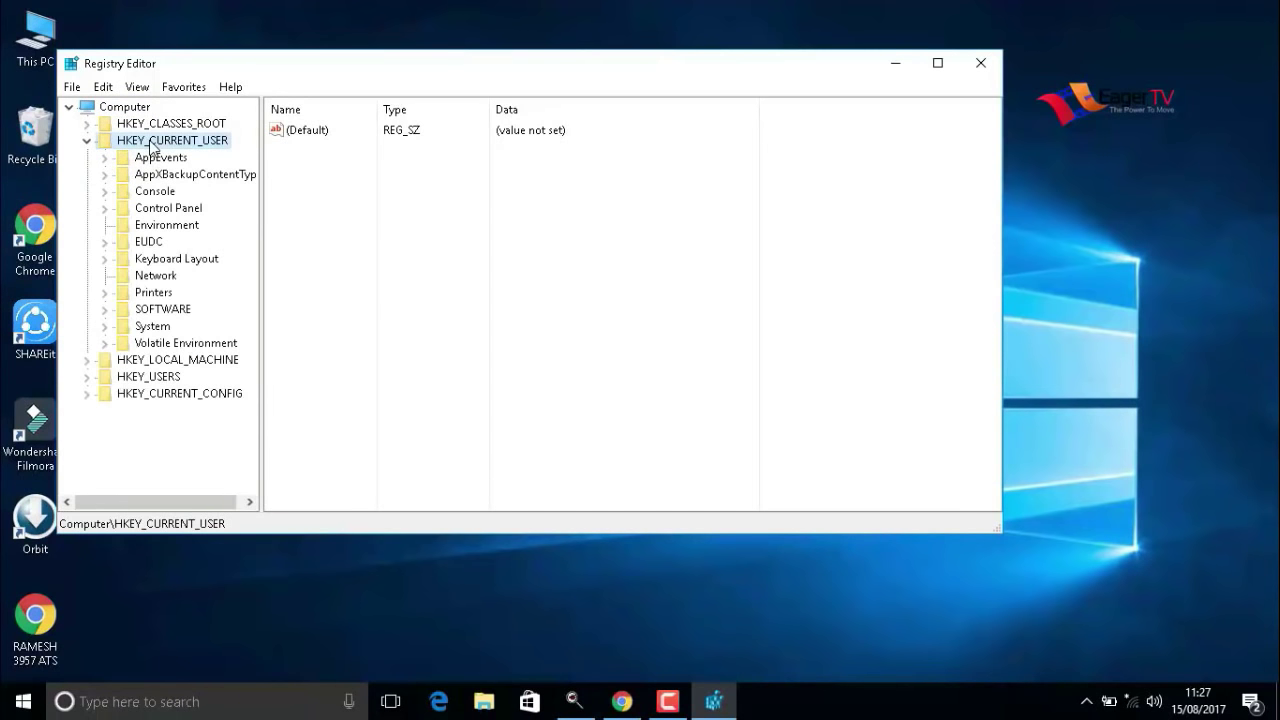
left_click(159, 210)
double_click(159, 210)
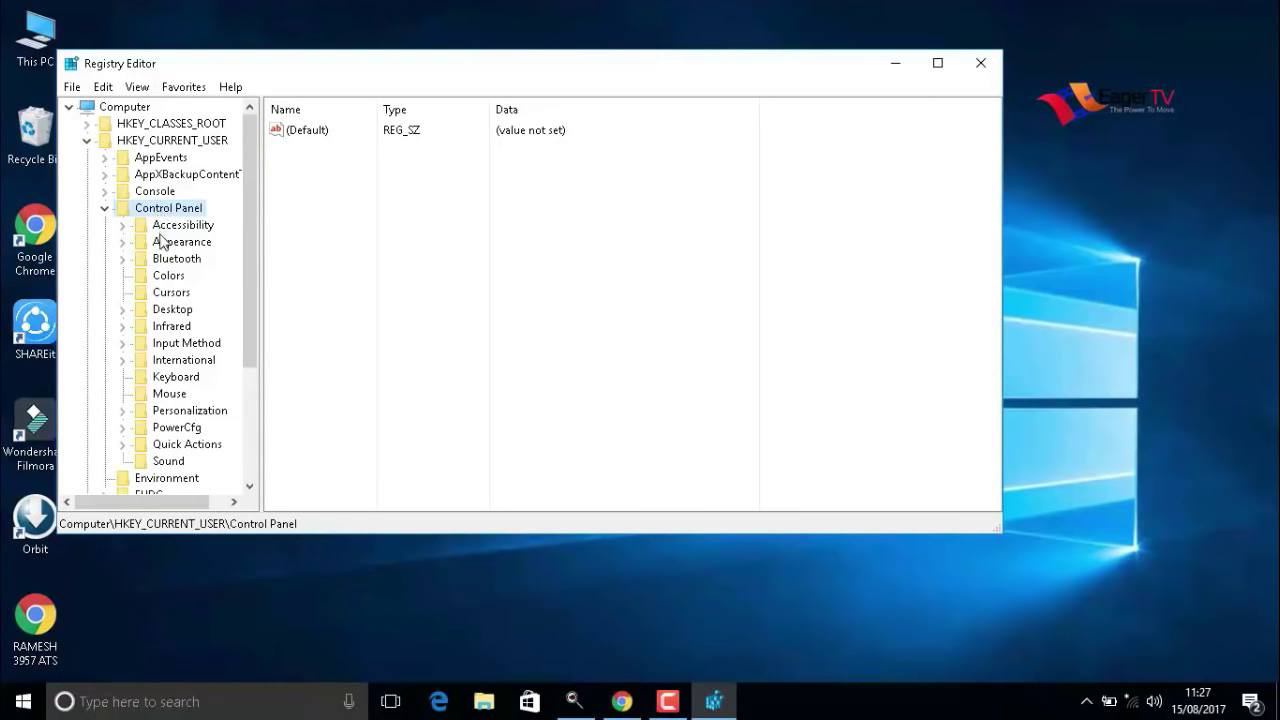
left_click(174, 397)
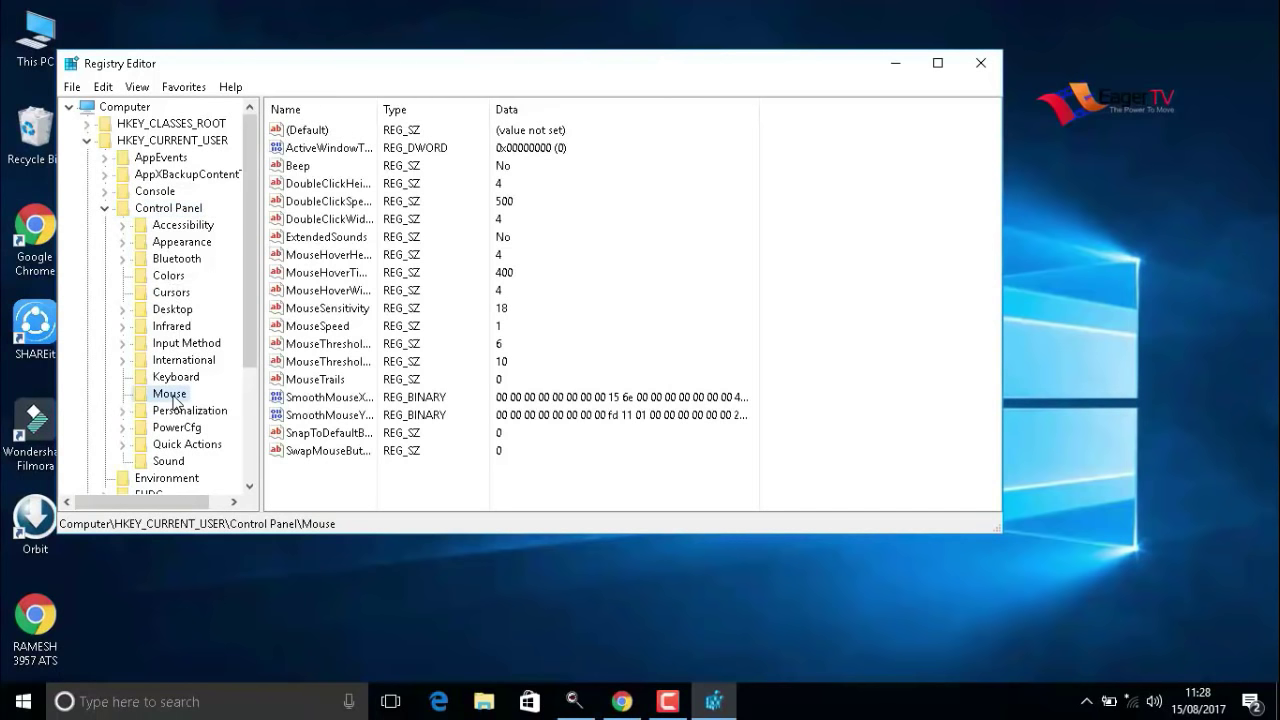
- Change the MouseHoverTime value from 400 to 10
left_click(353, 283)
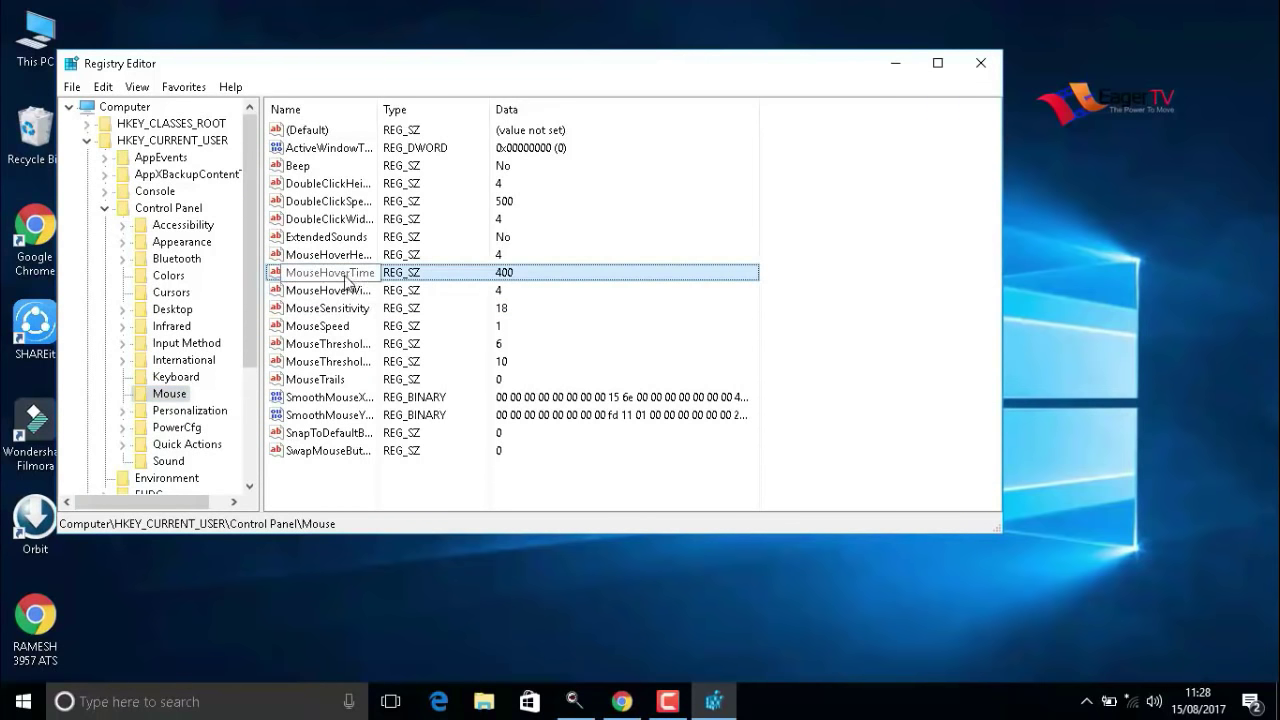
double_click(345, 283)
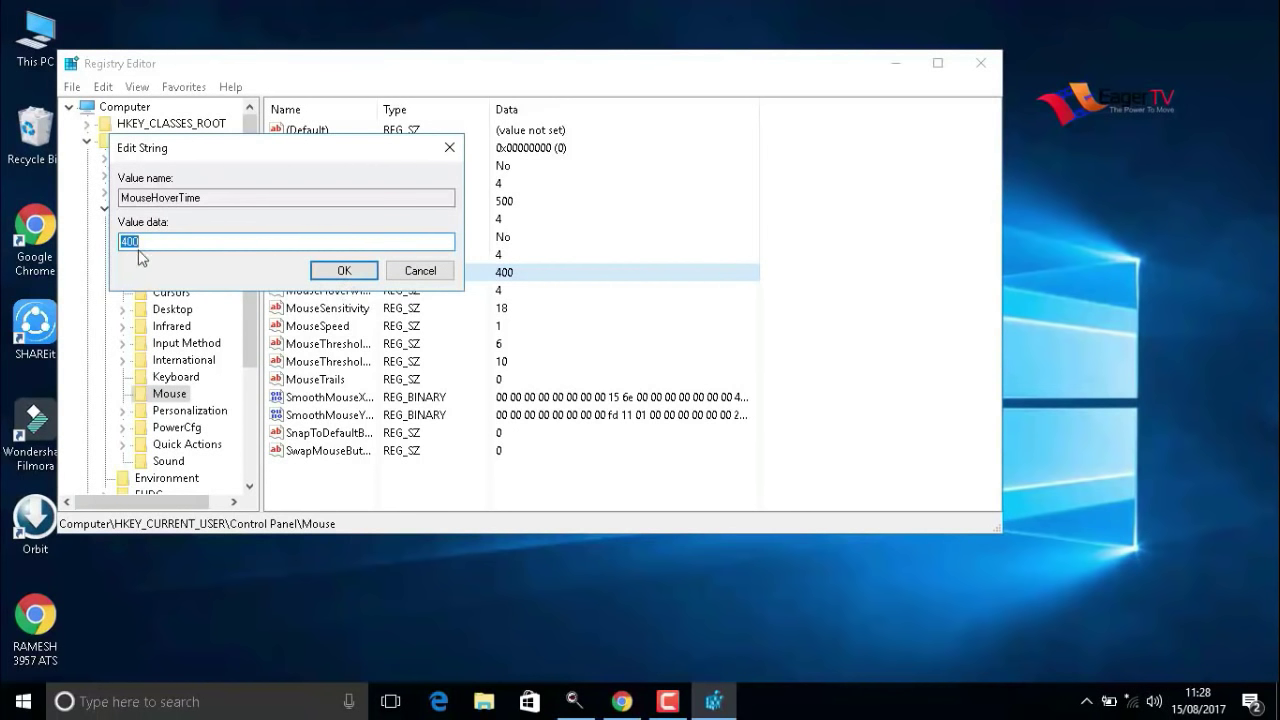
type("10")
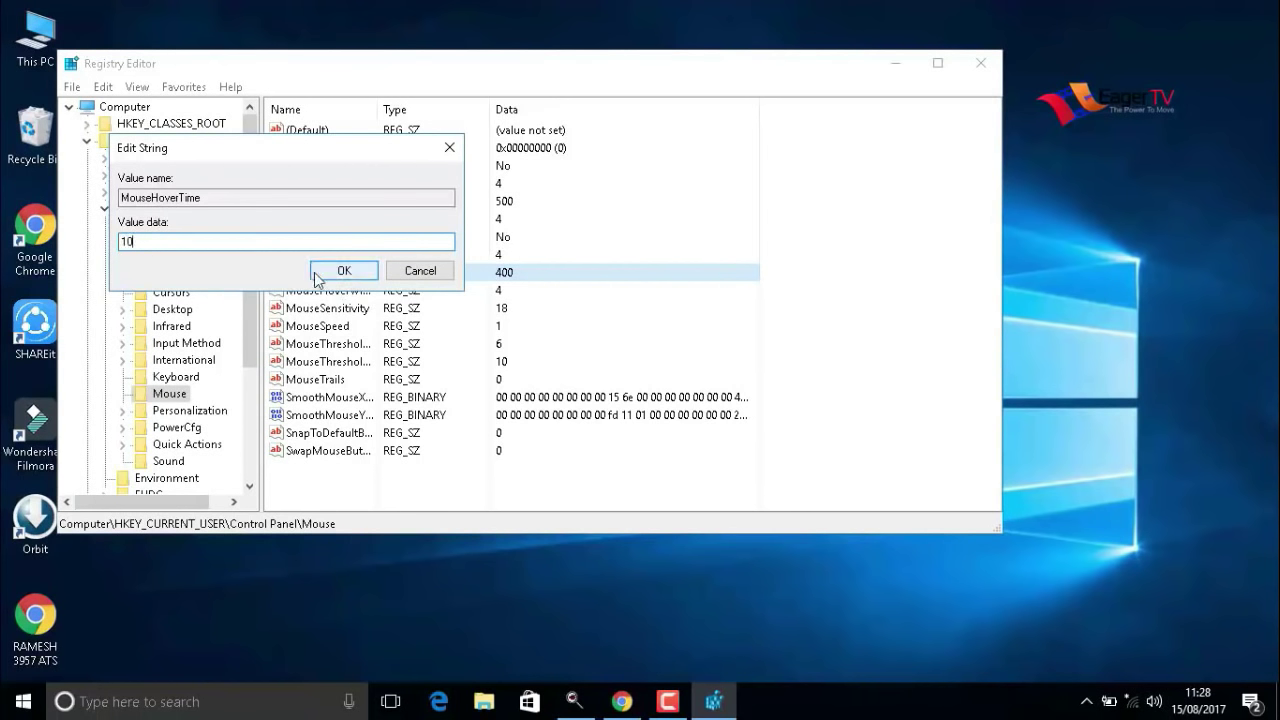
left_click(336, 272)
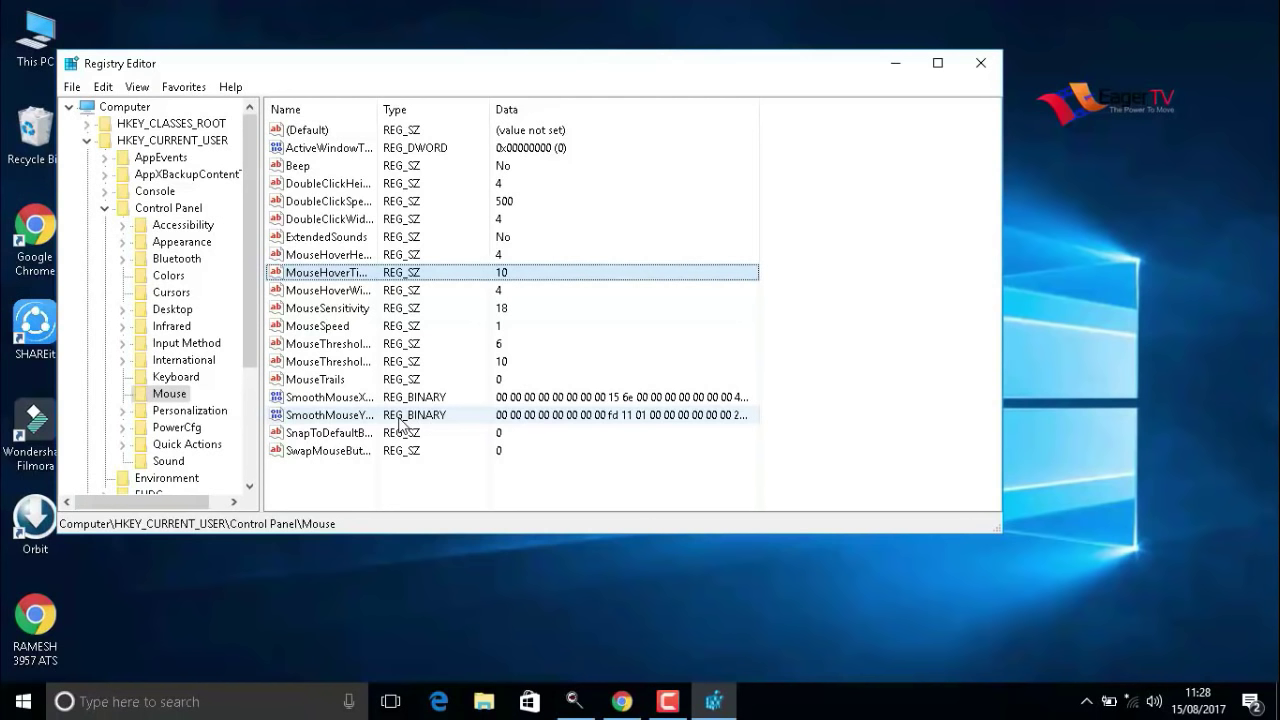
mouse_move(250, 362)
left_mouse_down()
mouse_move(257, 464)
mouse_move(268, 452)
left_mouse_up()
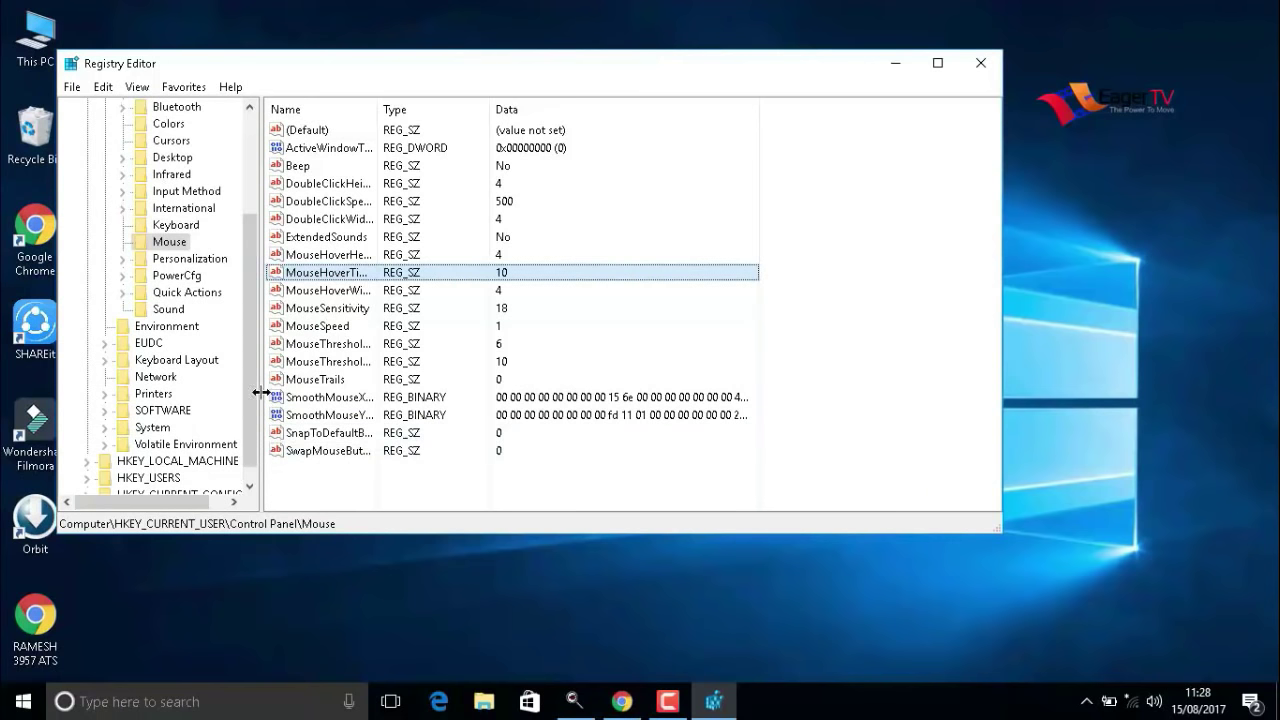
- Lower MenuShowDelay in HKEY_CURRENT_USER\Control Panel\Desktop from 400 to 10
double_click(166, 164)
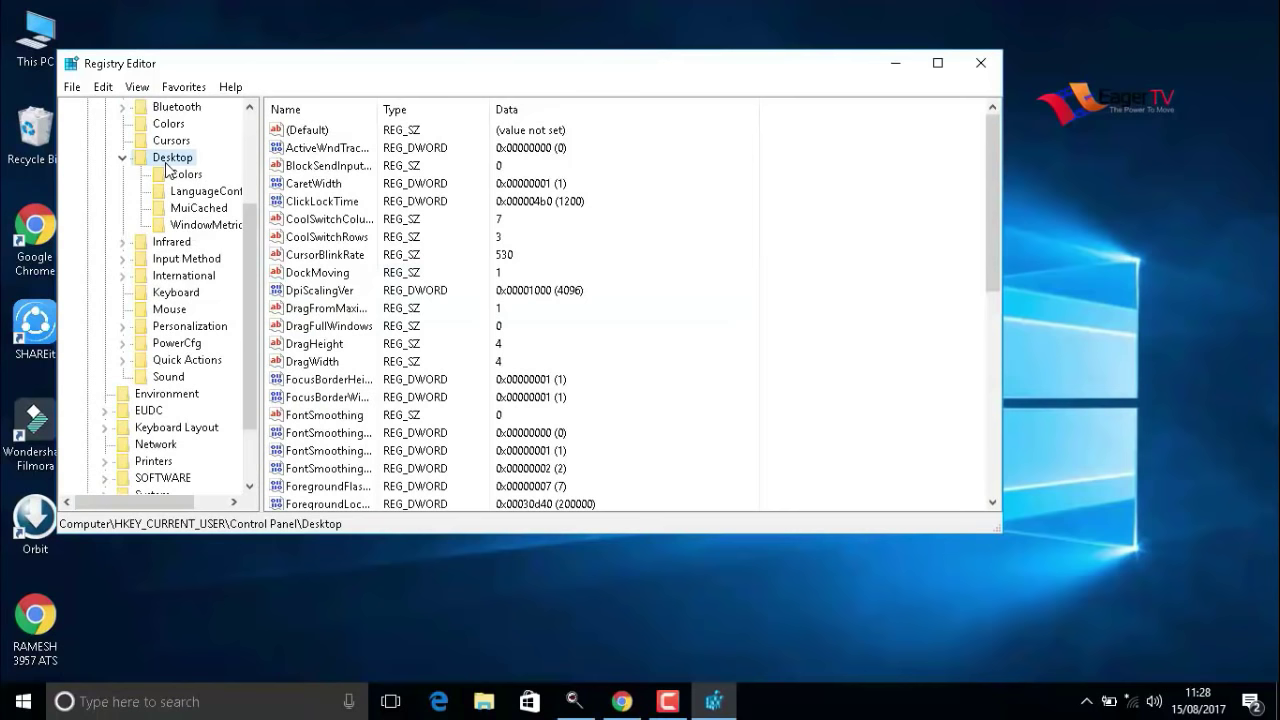
scroll(709, 325, "down", 3)
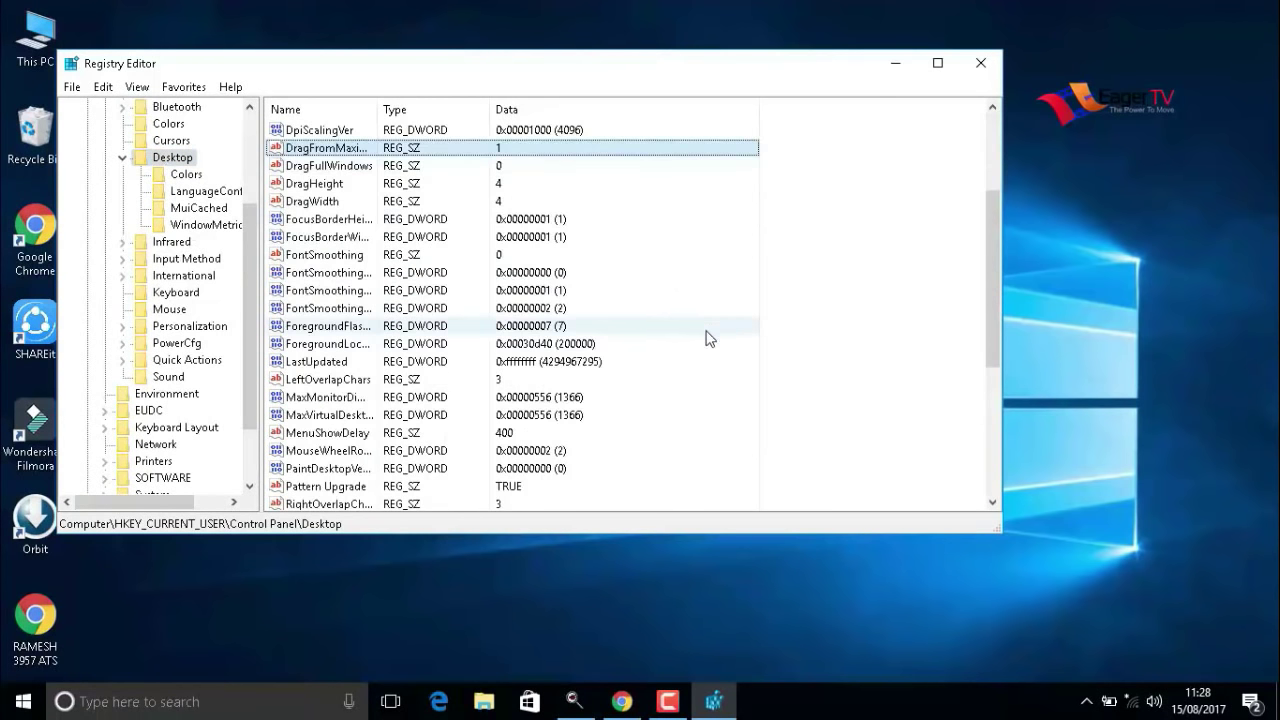
scroll(706, 340, "down", 3)
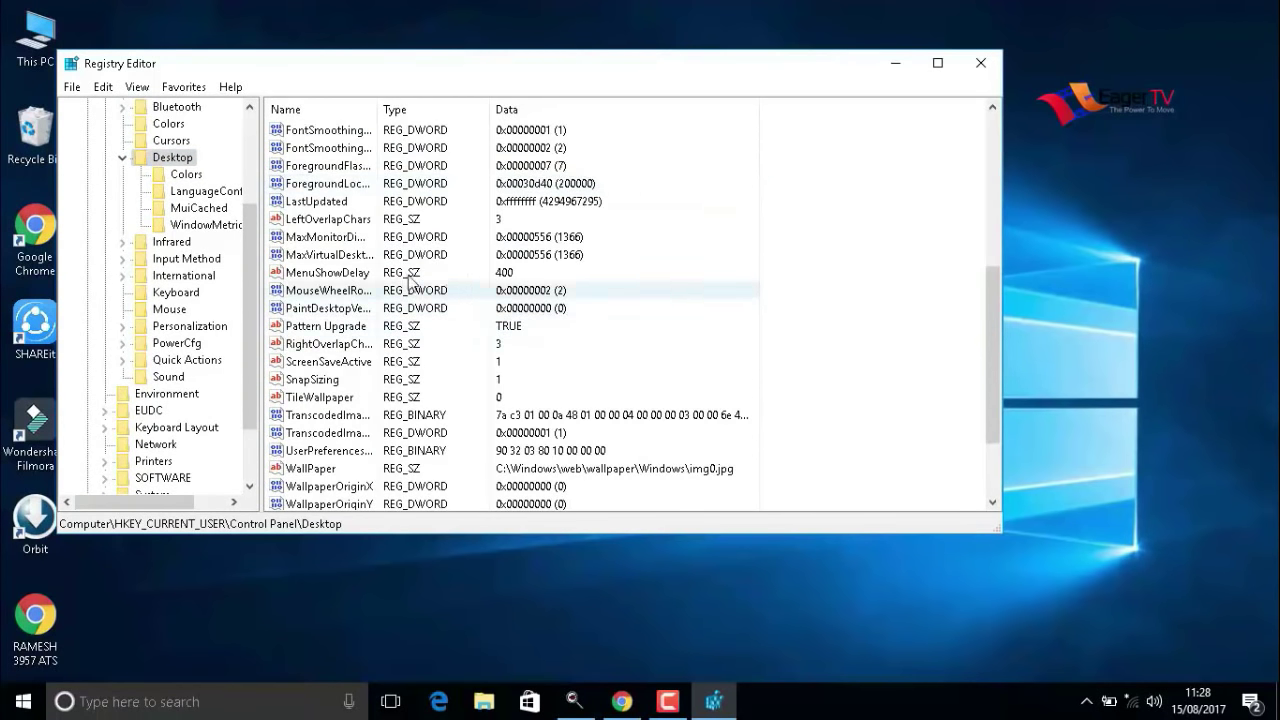
double_click(332, 275)
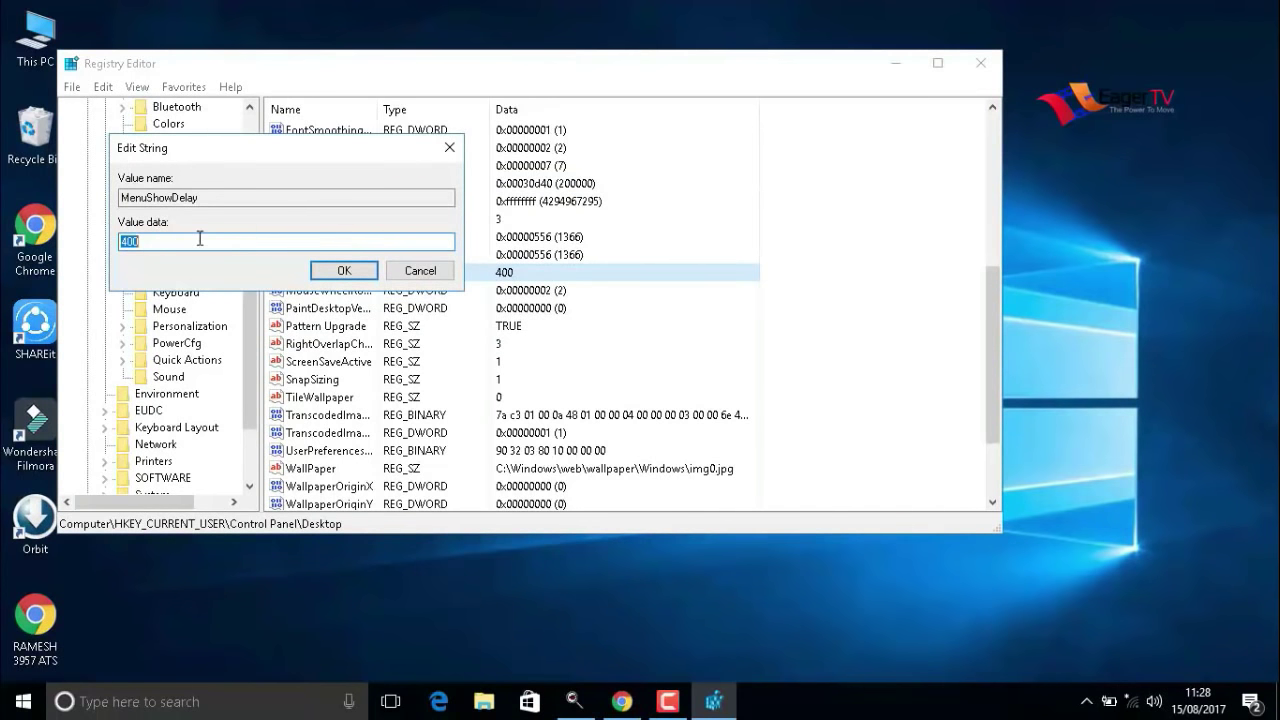
type("10")
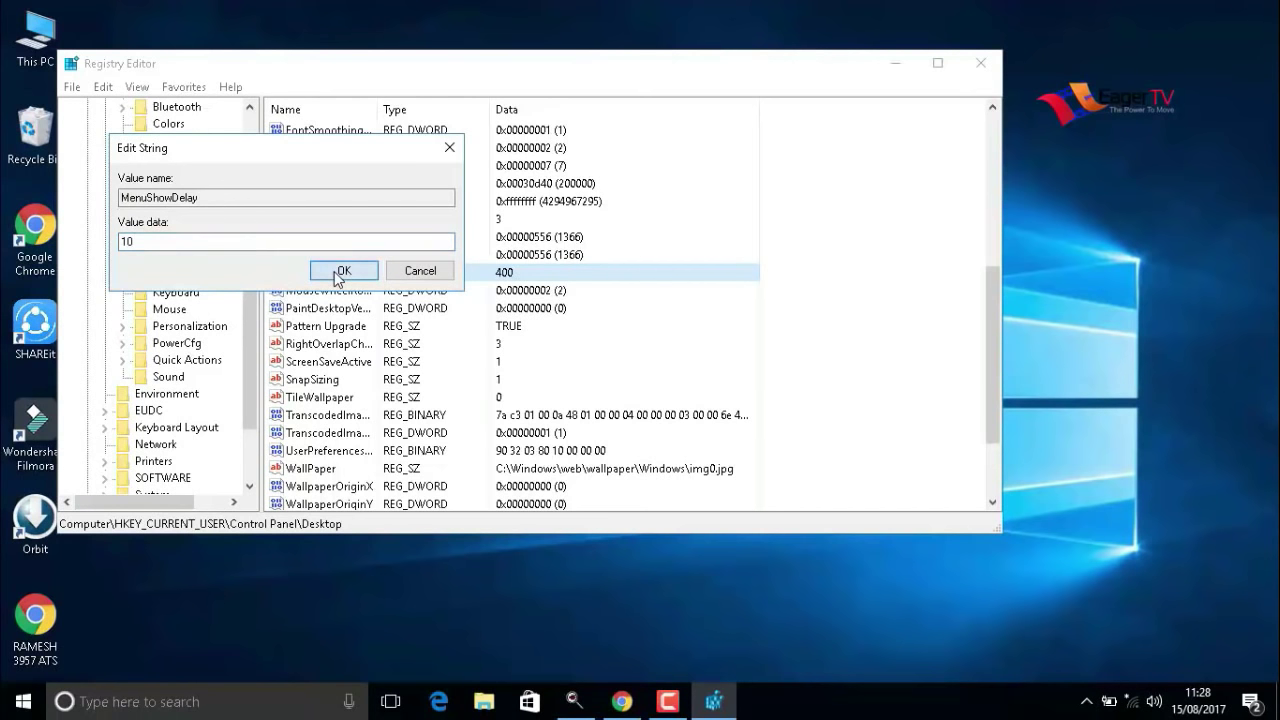
left_click(340, 272)
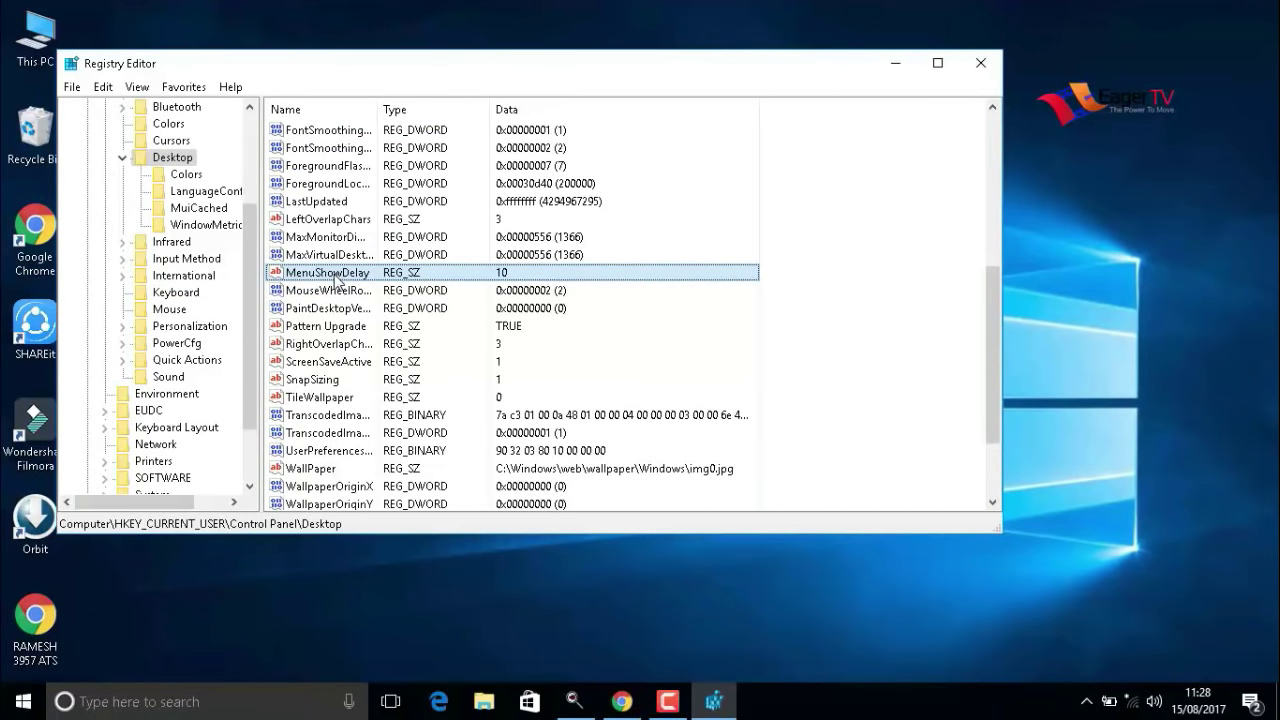
- Close Registry Editor with Alt+F4, then refresh the desktop twice from its context menu
key("alt+F4")
right_click(309, 189)
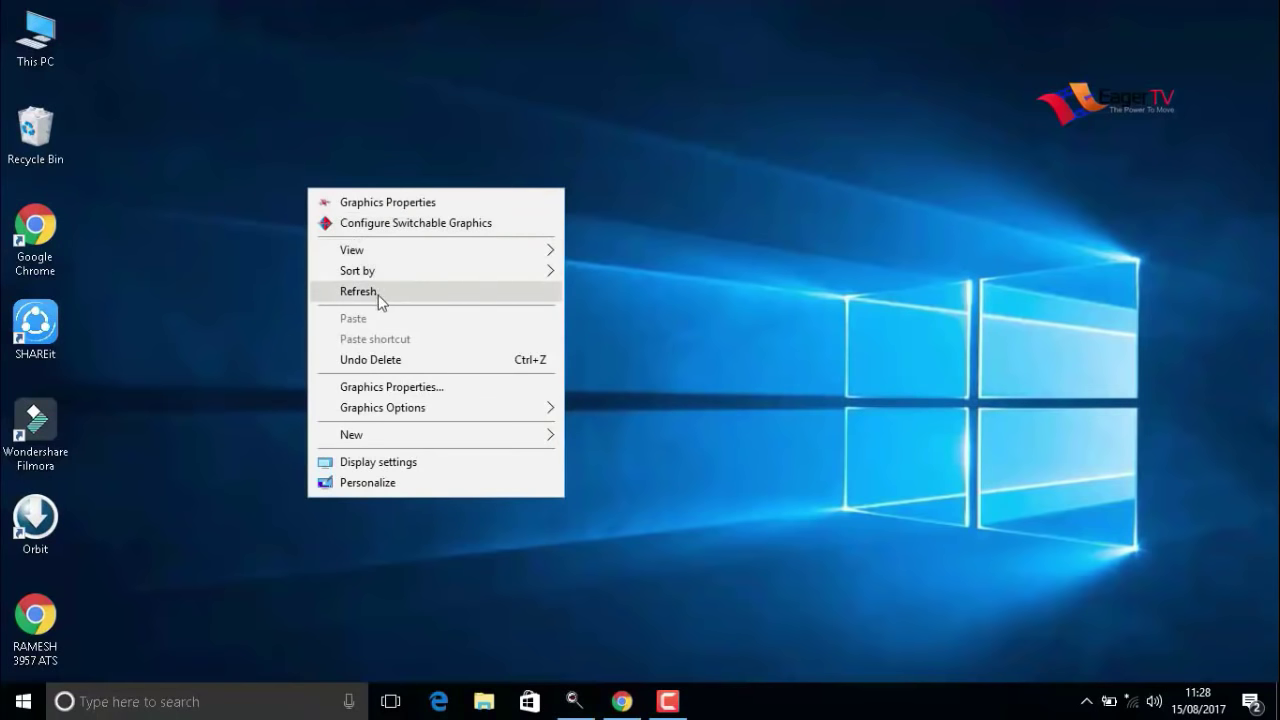
left_click(379, 296)
right_click(369, 269)
left_click(433, 366)
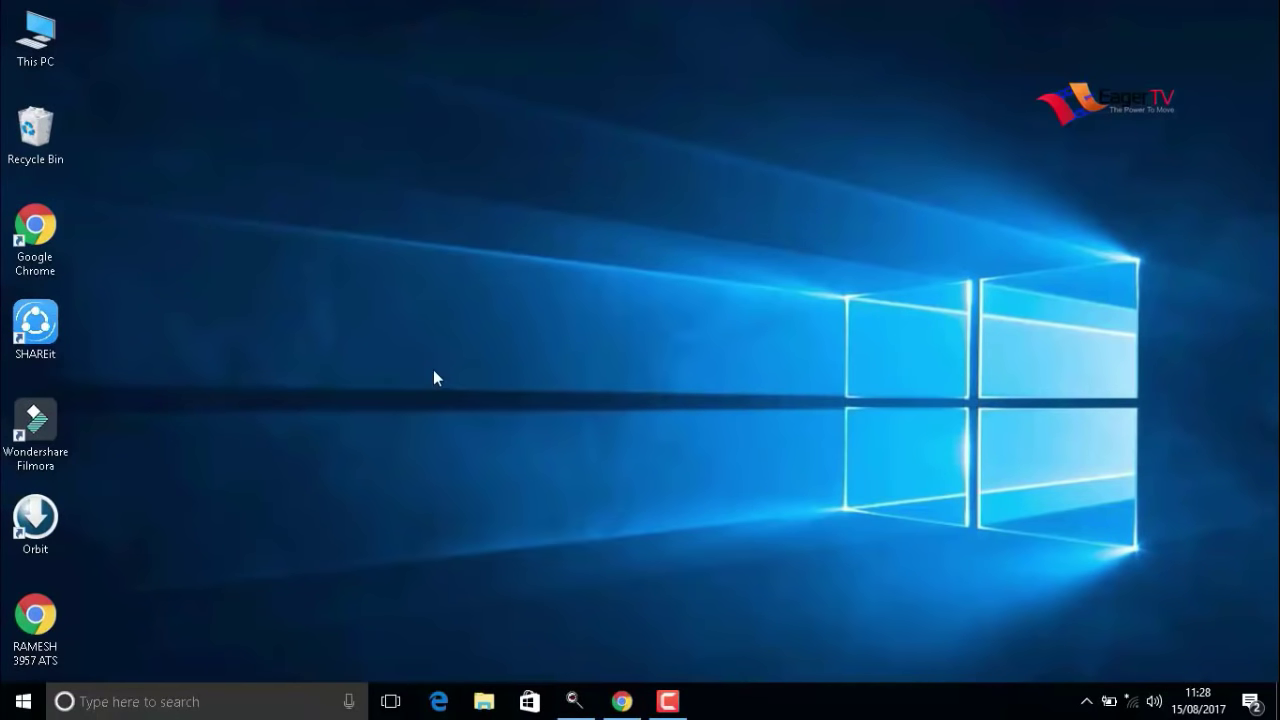